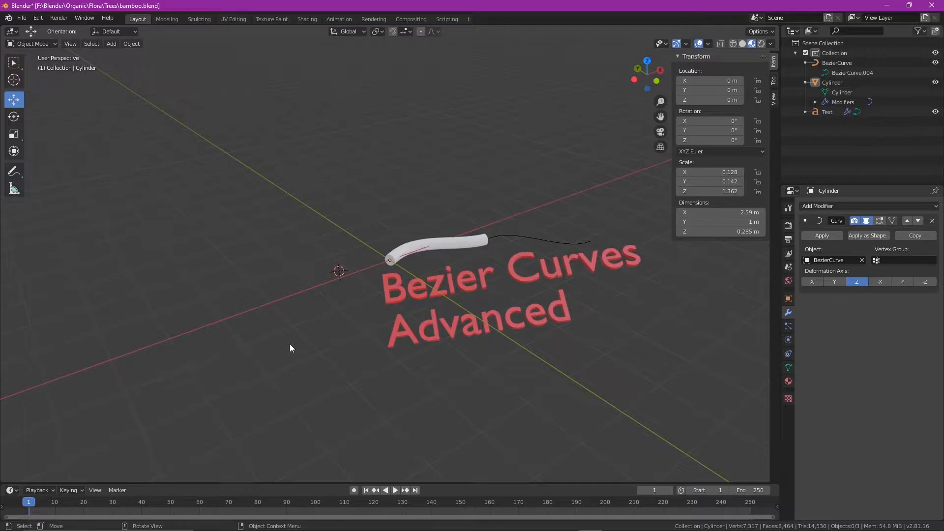
Hide the red "Bezier Curves Advanced" text object
{"action": "left_click", "coordinate": [438, 299]}
{"action": "key", "text": "h"}
{"action": "middle_click_drag", "start_coordinate": [443, 299], "coordinate": [438, 246]}
Try moving the cylinder along Z and then sideways away from its Bezier curve, and undo the moves
{"action": "left_click", "coordinate": [438, 249]}
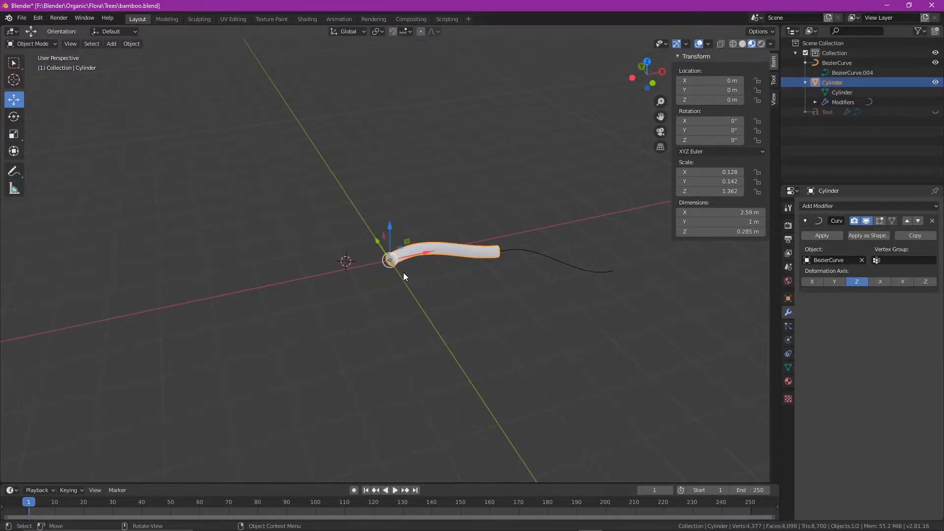
{"action": "left_click_drag", "start_coordinate": [392, 227], "coordinate": [436, 183]}
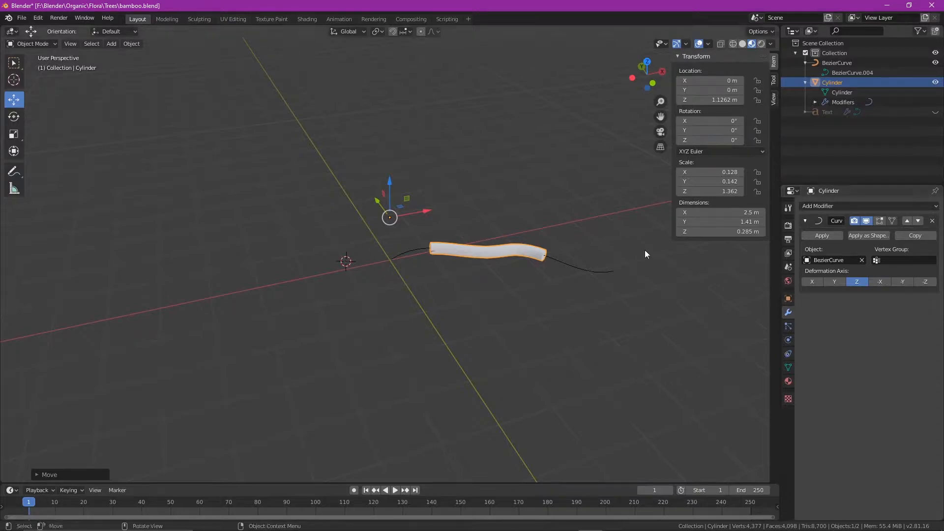
{"action": "left_click_drag", "start_coordinate": [380, 202], "coordinate": [94, 173]}
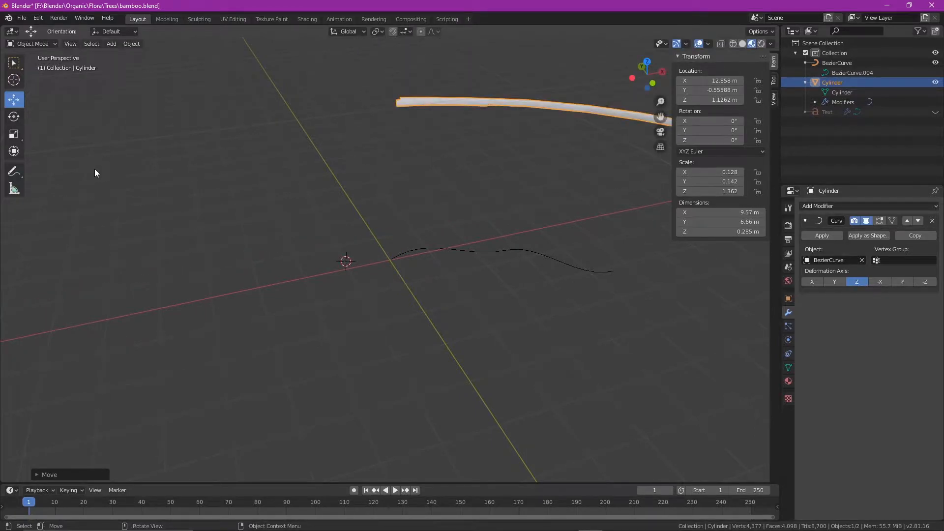
{"action": "key", "text": "ctrl+z"}
{"action": "key", "text": "ctrl+z"}
{"action": "key", "text": "ctrl+z"}
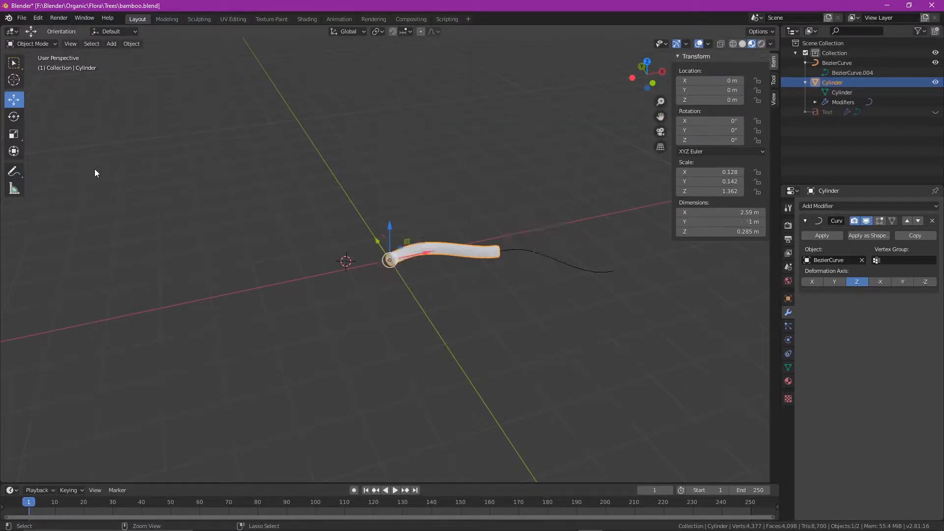
Reshape the far end of the Bezier curve in Edit Mode by swinging the last control point's handle
{"action": "left_click", "coordinate": [407, 309]}
{"action": "left_click", "coordinate": [553, 264]}
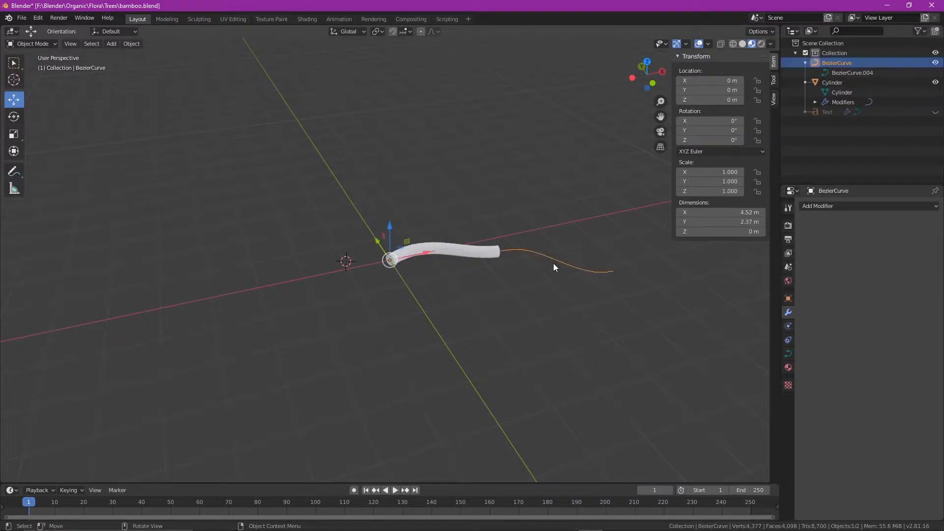
{"action": "left_click", "coordinate": [467, 255]}
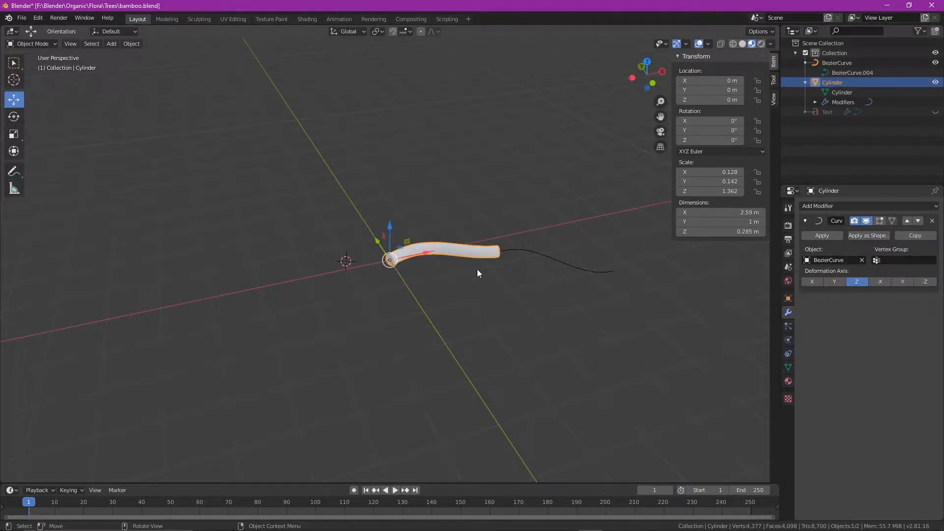
{"action": "left_click", "coordinate": [555, 251]}
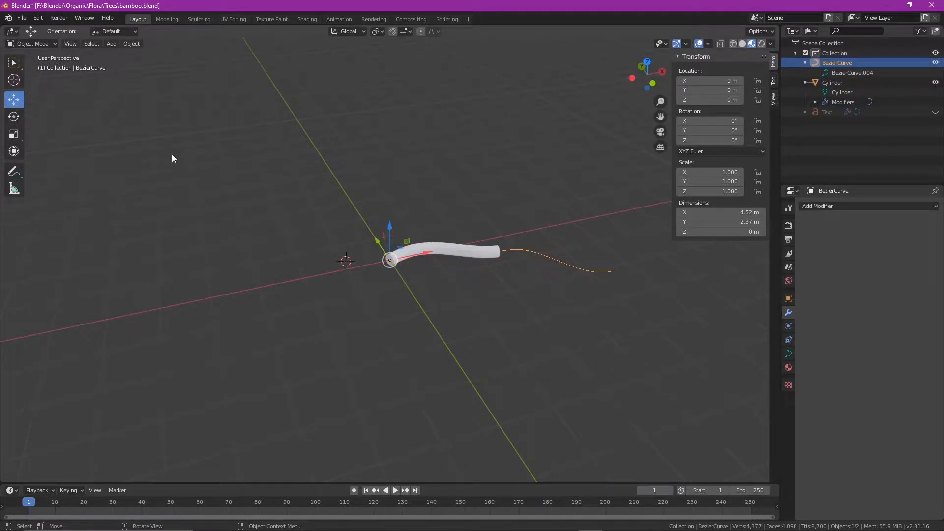
{"action": "key", "text": "Tab"}
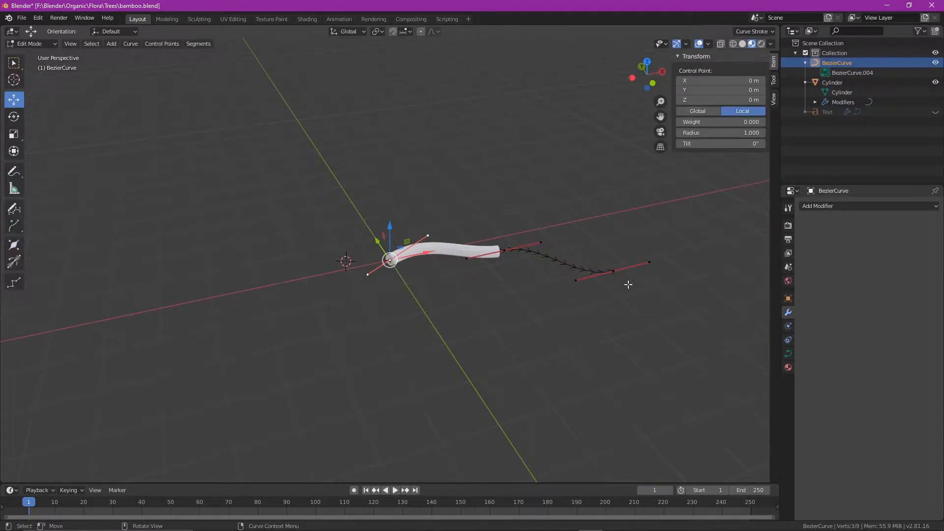
{"action": "left_click", "coordinate": [578, 279]}
{"action": "left_click_drag", "start_coordinate": [559, 263], "coordinate": [595, 283]}
Move the outer handle of the curve's middle control point to Y about -0.29 m and return to Object Mode
{"action": "left_click", "coordinate": [531, 244]}
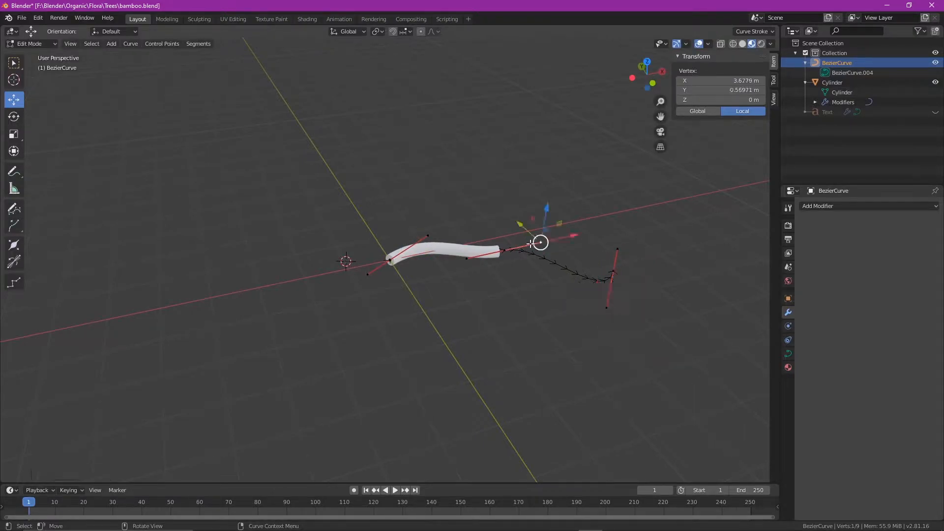
{"action": "mouse_move", "coordinate": [516, 225]}
{"action": "left_mouse_down"}
{"action": "mouse_move", "coordinate": [485, 199]}
{"action": "mouse_move", "coordinate": [520, 208]}
{"action": "left_mouse_up"}
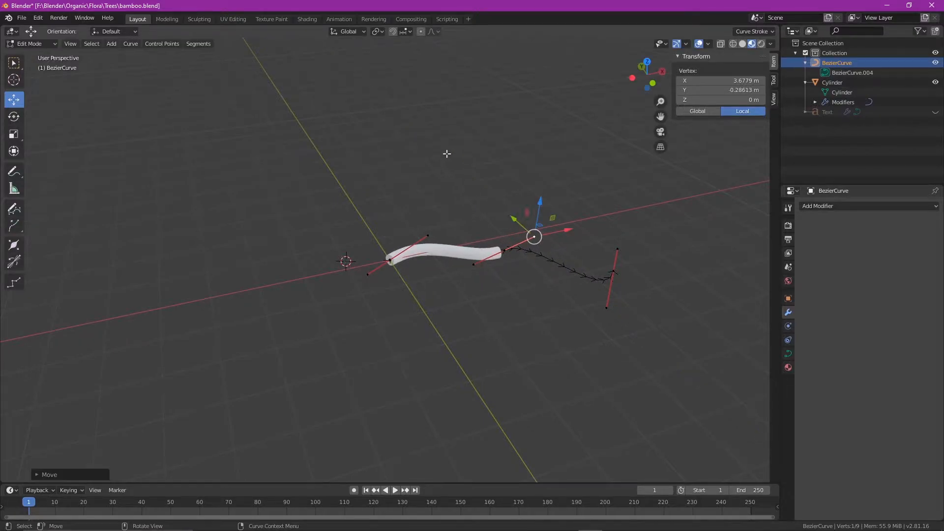
{"action": "key", "text": "alt+a"}
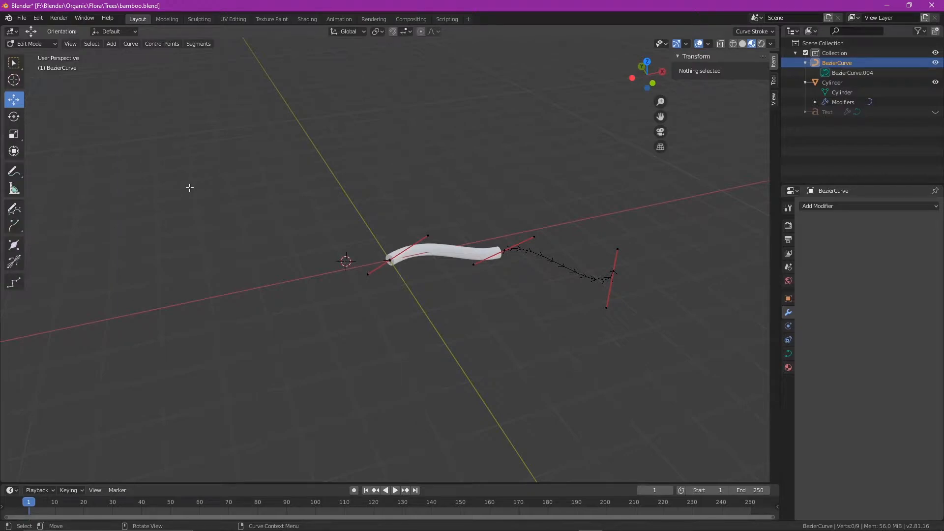
{"action": "key", "text": "Tab"}
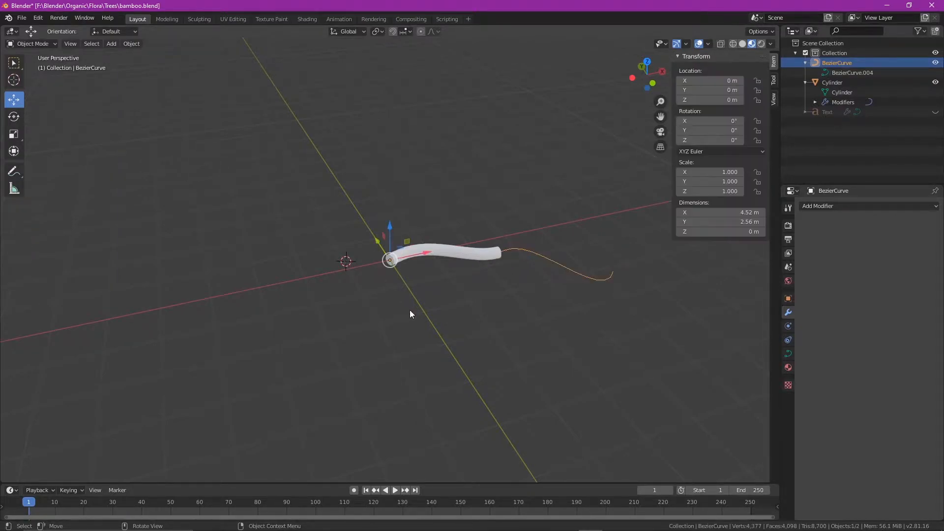
Stretch the cylinder along the whole curve by raising its Z scale to 3.360
{"action": "left_click", "coordinate": [459, 261]}
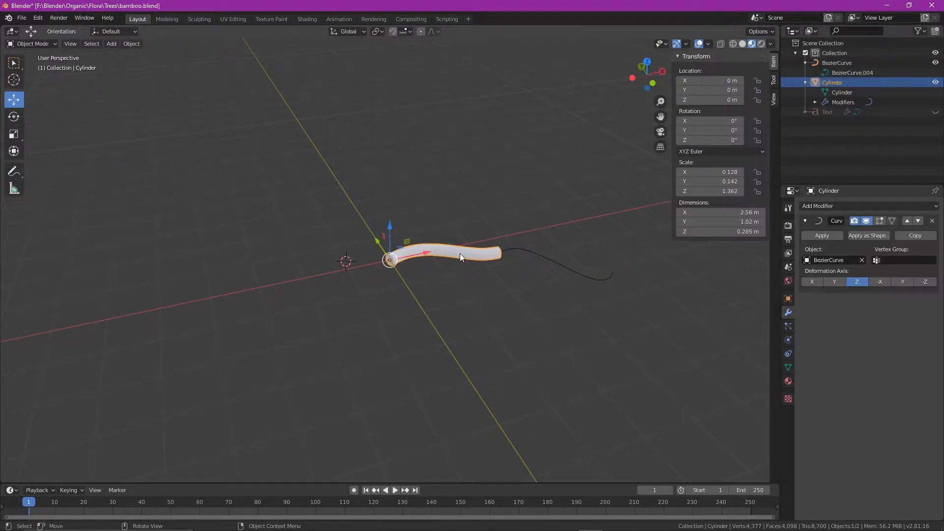
{"action": "left_click", "coordinate": [765, 232]}
{"action": "left_click", "coordinate": [765, 232]}
{"action": "left_click", "coordinate": [765, 232]}
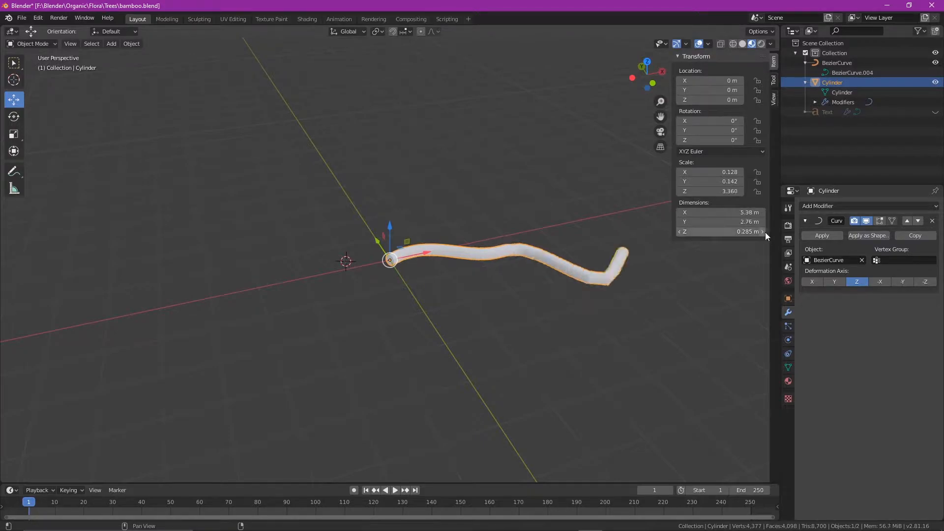
Move the cylinder to Z about -0.52 m, try shifting it off the curve, and undo the last shift
{"action": "middle_click_drag", "start_coordinate": [678, 285], "coordinate": [700, 269]}
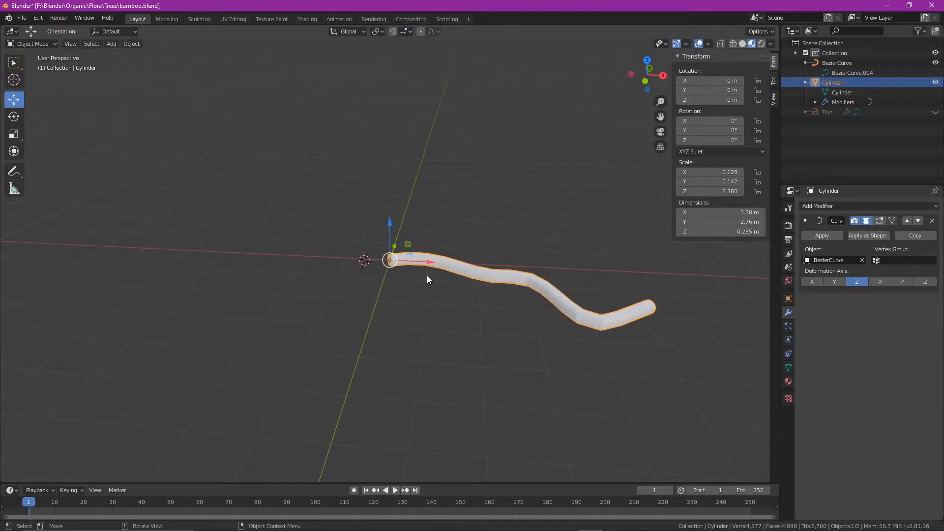
{"action": "left_click_drag", "start_coordinate": [388, 225], "coordinate": [476, 300]}
{"action": "middle_click_drag", "start_coordinate": [476, 296], "coordinate": [509, 347]}
{"action": "left_click_drag", "start_coordinate": [614, 371], "coordinate": [624, 364]}
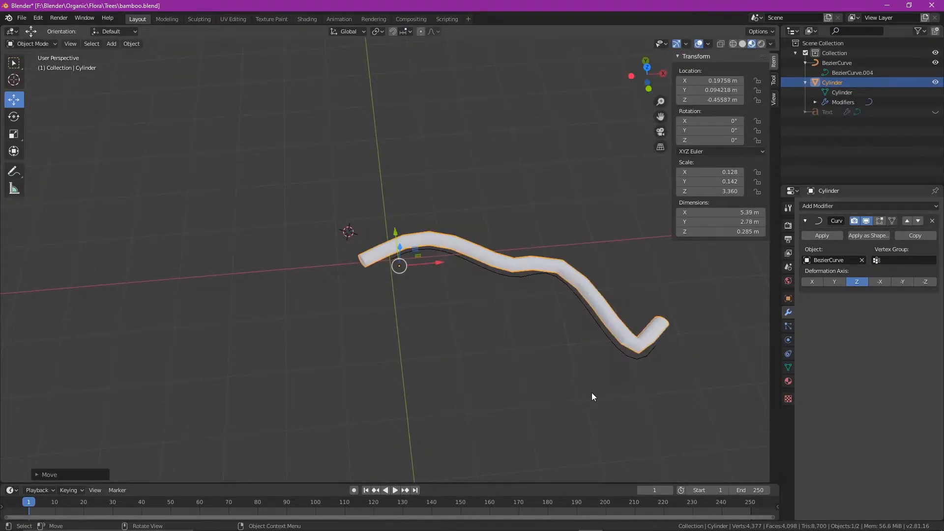
{"action": "key", "text": "ctrl+z"}
{"action": "middle_click_drag", "start_coordinate": [582, 391], "coordinate": [584, 331]}
{"action": "left_click", "coordinate": [672, 323]}
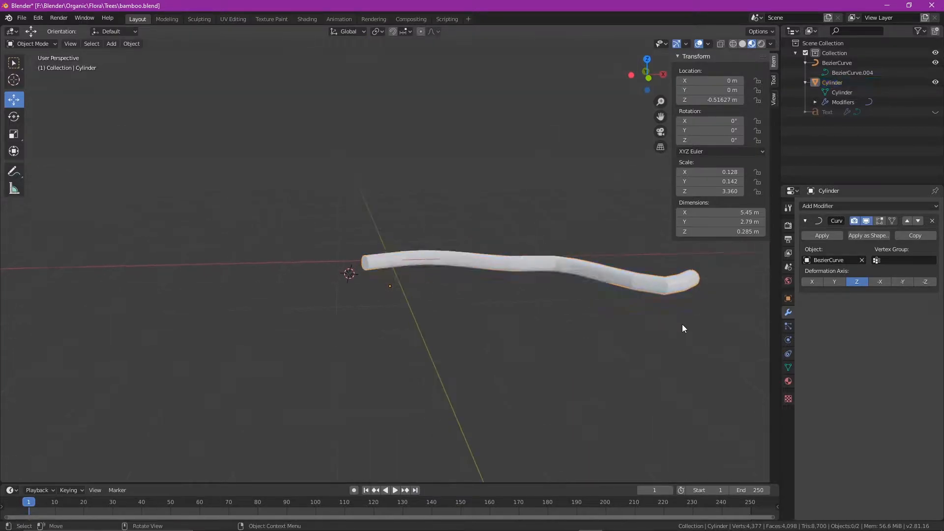
Clear the cylinder's location so it sits at the origin, and deselect it
{"action": "middle_click_drag", "start_coordinate": [701, 340], "coordinate": [543, 353]}
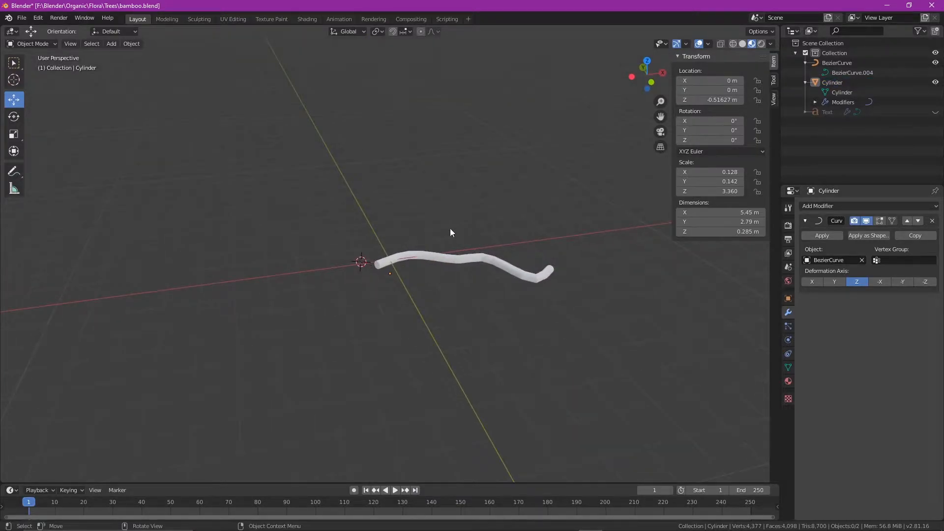
{"action": "middle_click_drag", "start_coordinate": [404, 270], "coordinate": [447, 215]}
{"action": "left_click", "coordinate": [421, 266]}
{"action": "middle_click_drag", "start_coordinate": [421, 266], "coordinate": [436, 411]}
{"action": "key", "text": "alt+g"}
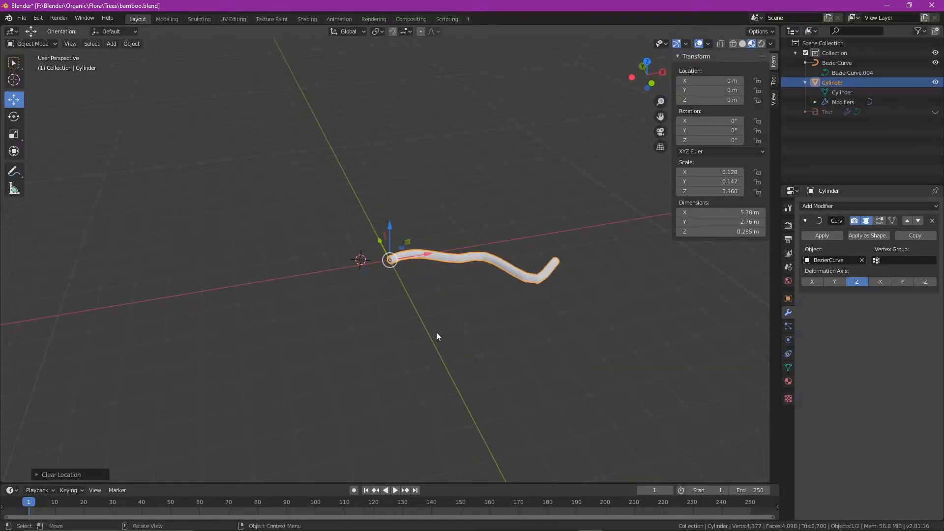
{"action": "key", "text": "alt+a"}
{"action": "scroll", "coordinate": [436, 304], "scroll_direction": "up", "scroll_amount": 2}
{"action": "mouse_move", "coordinate": [436, 304]}
{"action": "middle_mouse_down"}
{"action": "mouse_move", "coordinate": [446, 293]}
{"action": "mouse_move", "coordinate": [437, 308]}
{"action": "middle_mouse_up"}
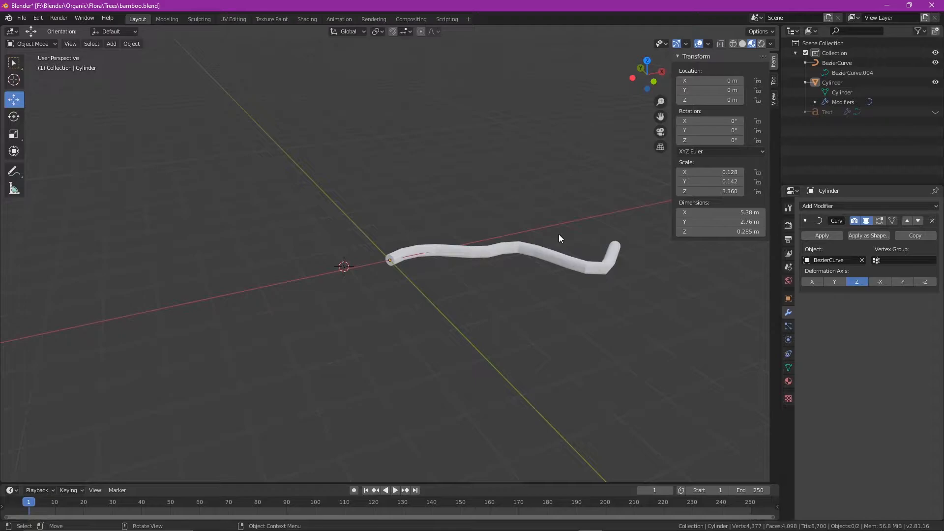
Parent BezierCurve to the Cylinder object in the outliner
{"action": "left_click", "coordinate": [506, 246]}
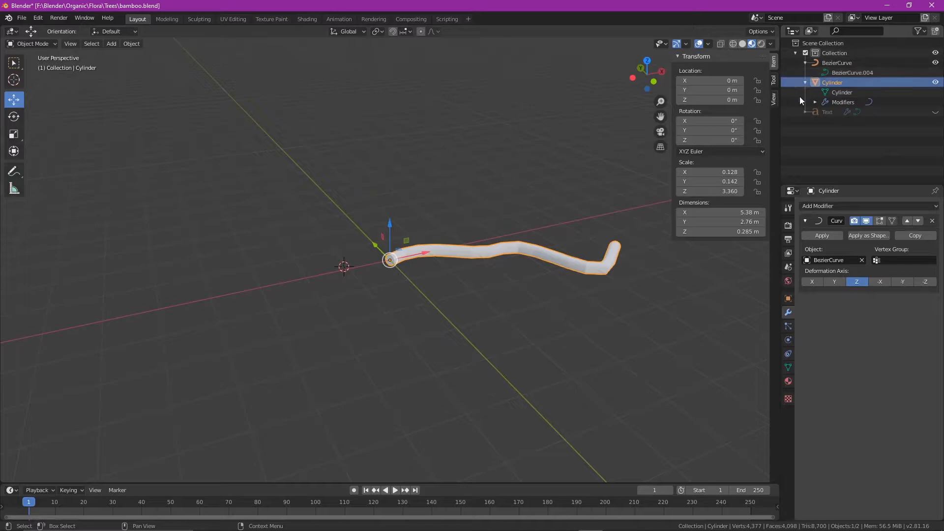
{"action": "left_click", "coordinate": [841, 61]}
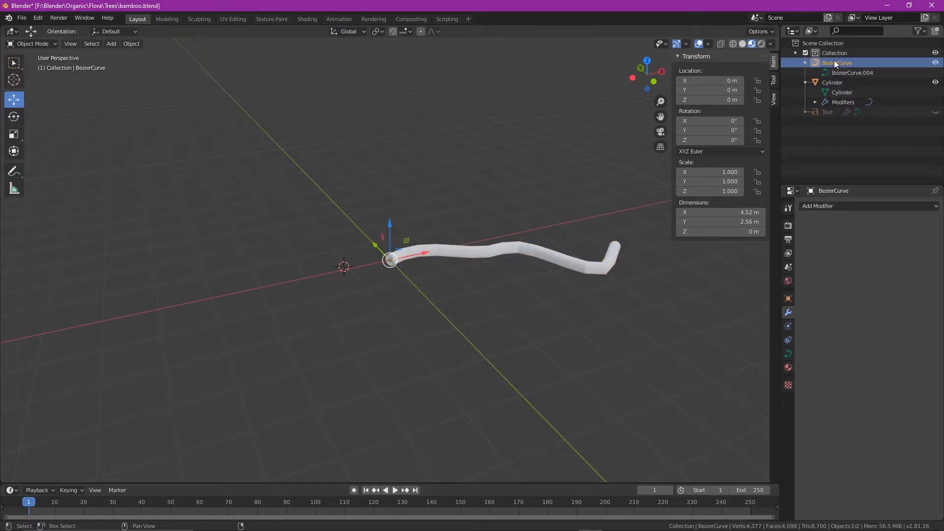
{"action": "left_click_drag", "start_coordinate": [834, 63], "coordinate": [842, 87]}
{"action": "left_click", "coordinate": [638, 334]}
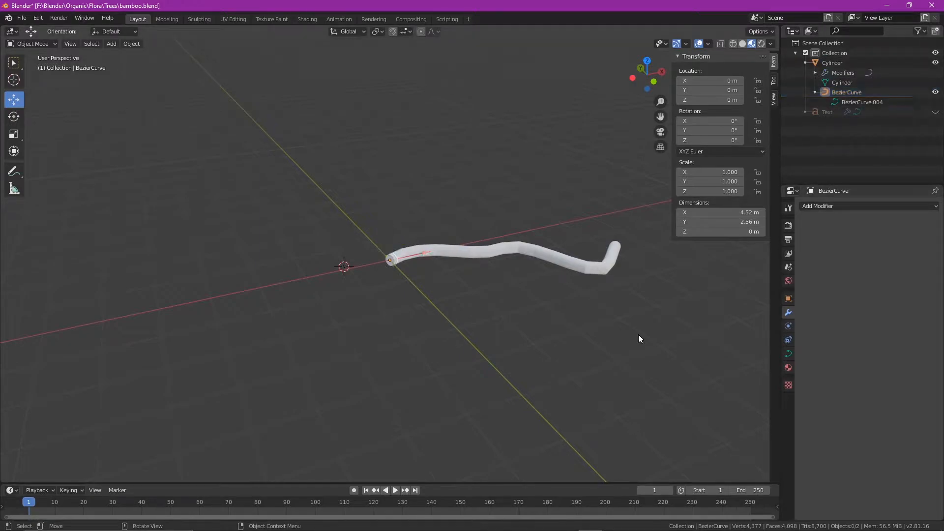
Move the cylinder together with its child curve around the scene to about X -1.71 m, Y 0.70 m
{"action": "left_click", "coordinate": [449, 257]}
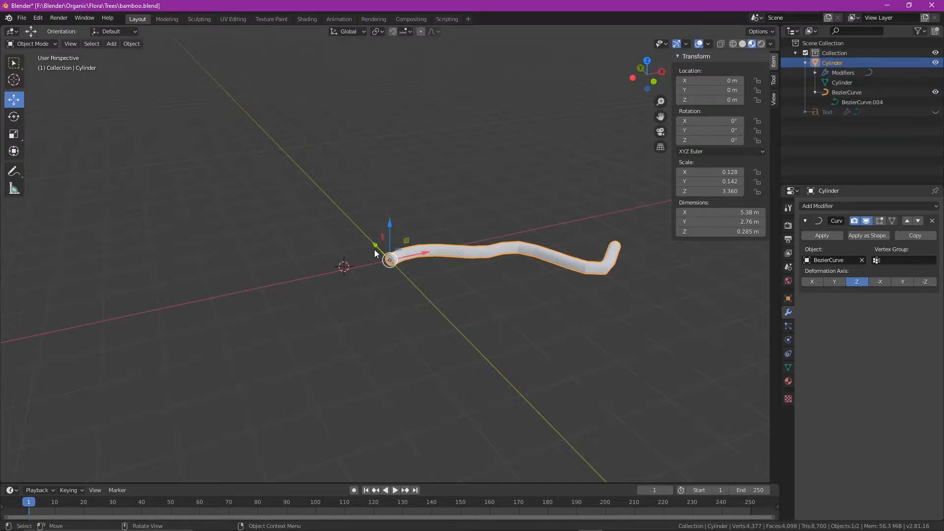
{"action": "left_click_drag", "start_coordinate": [375, 245], "coordinate": [305, 388]}
{"action": "left_click_drag", "start_coordinate": [278, 346], "coordinate": [150, 169]}
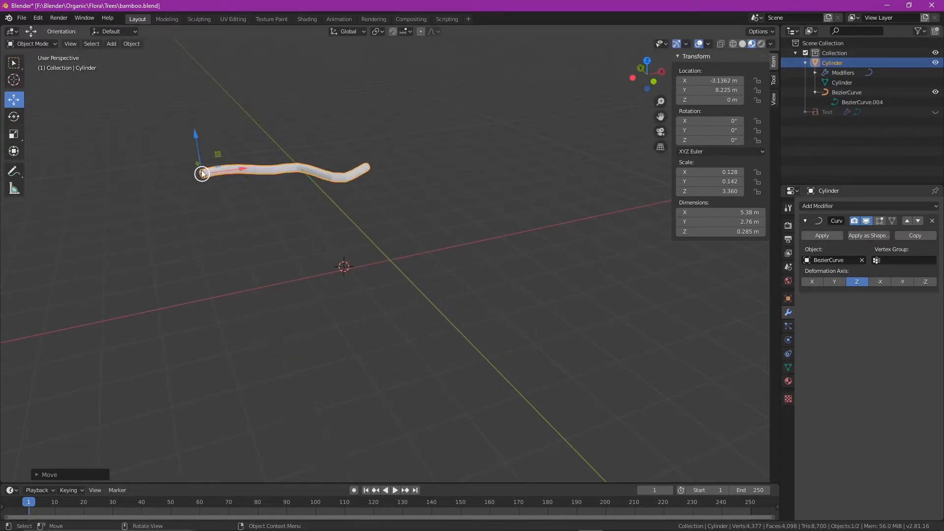
{"action": "left_click_drag", "start_coordinate": [235, 171], "coordinate": [525, 238]}
{"action": "left_click_drag", "start_coordinate": [602, 207], "coordinate": [388, 308]}
{"action": "middle_click_drag", "start_coordinate": [387, 308], "coordinate": [343, 313]}
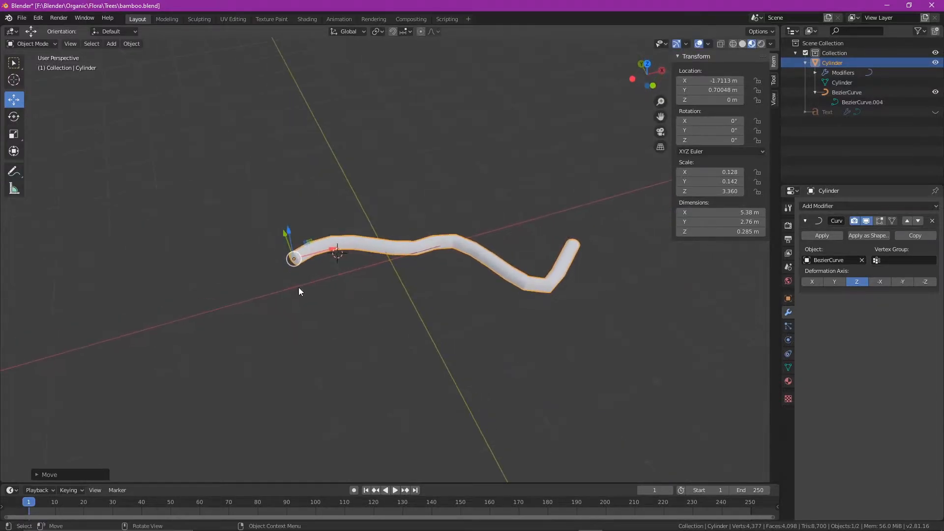
Rotate the cylinder with its child curve freely to about -261° on X, -171° on Y and 161° on Z
{"action": "left_click", "coordinate": [13, 116]}
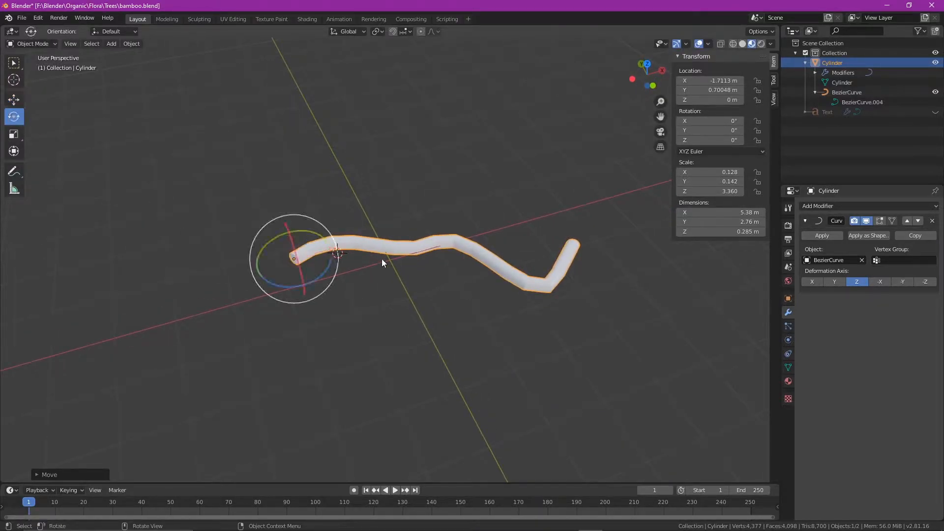
{"action": "left_click_drag", "start_coordinate": [296, 264], "coordinate": [609, 232]}
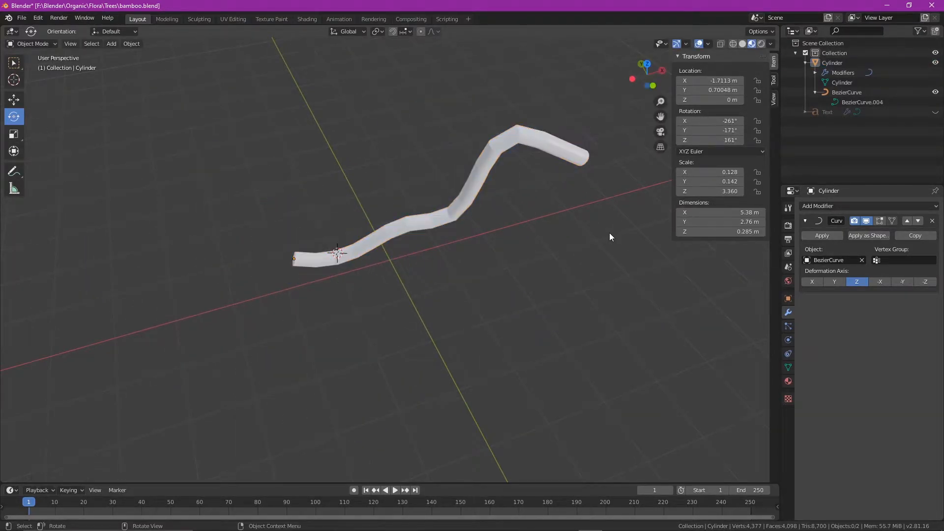
{"action": "middle_click_drag", "start_coordinate": [581, 209], "coordinate": [593, 246]}
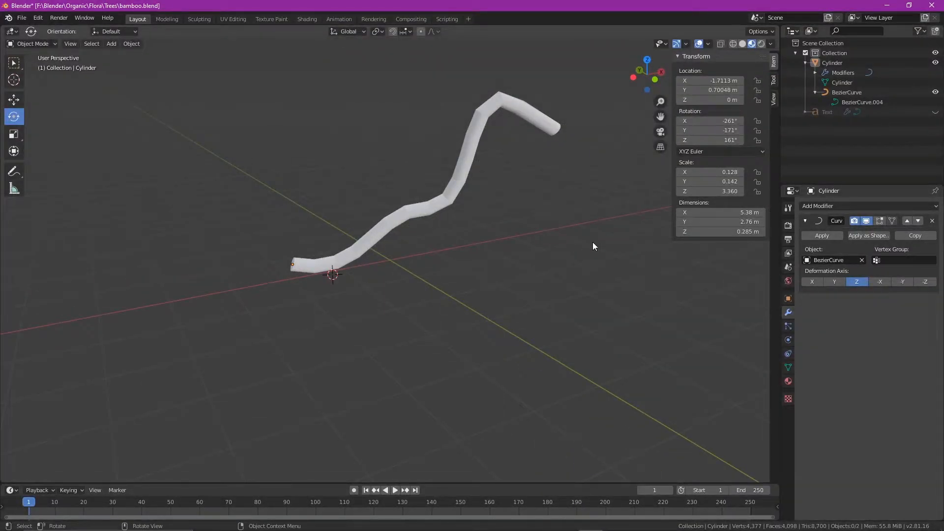
Set the cylinder's X and Y location to 0 m
{"action": "left_click", "coordinate": [698, 81]}
{"action": "type", "text": "0"}
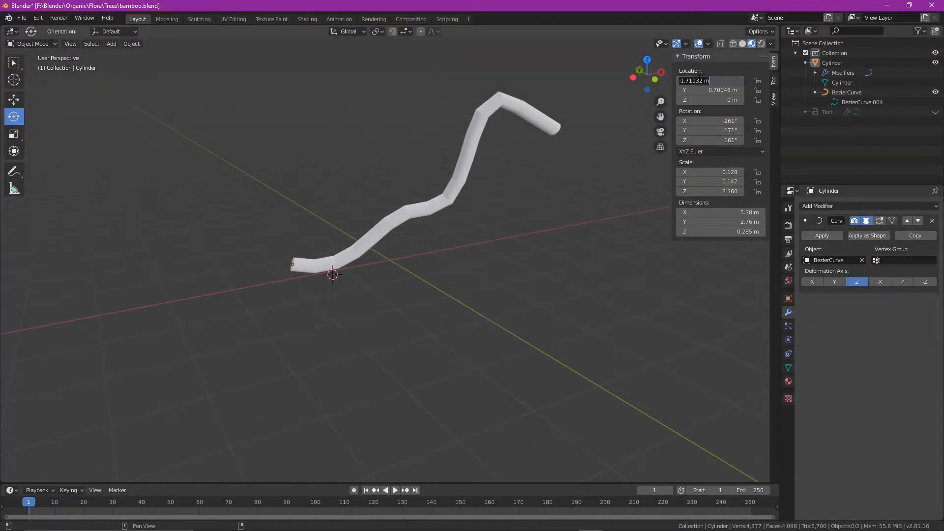
{"action": "key", "text": "Return"}
{"action": "left_click", "coordinate": [721, 92]}
{"action": "type", "text": "0"}
{"action": "key", "text": "Return"}
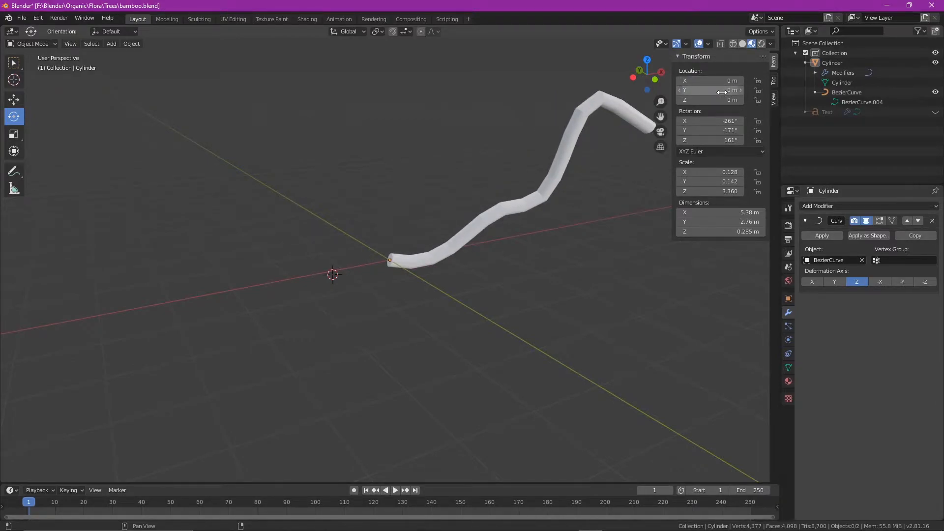
Set the cylinder's X, Y and Z rotation to 0° and select the cylinder again
{"action": "left_click", "coordinate": [713, 121]}
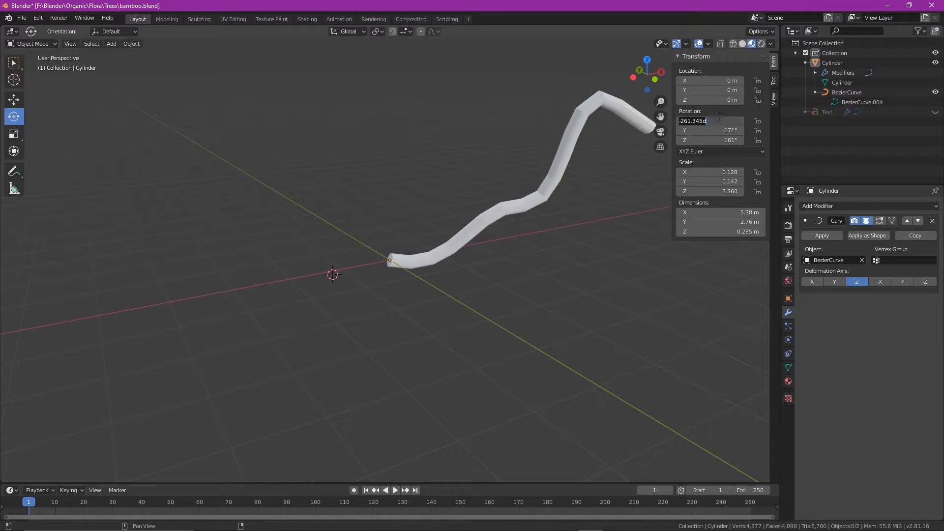
{"action": "type", "text": "0"}
{"action": "key", "text": "Return"}
{"action": "left_click", "coordinate": [712, 130]}
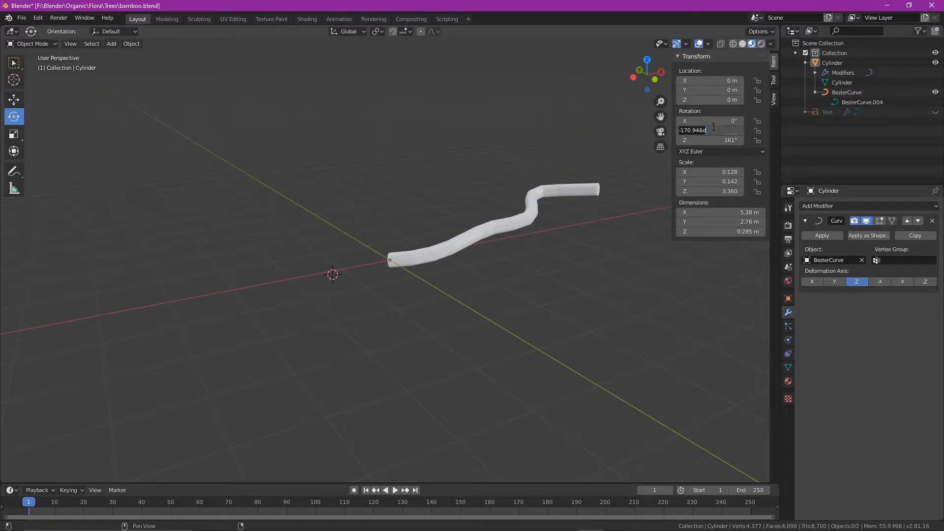
{"action": "type", "text": "0"}
{"action": "key", "text": "Return"}
{"action": "left_click", "coordinate": [709, 140]}
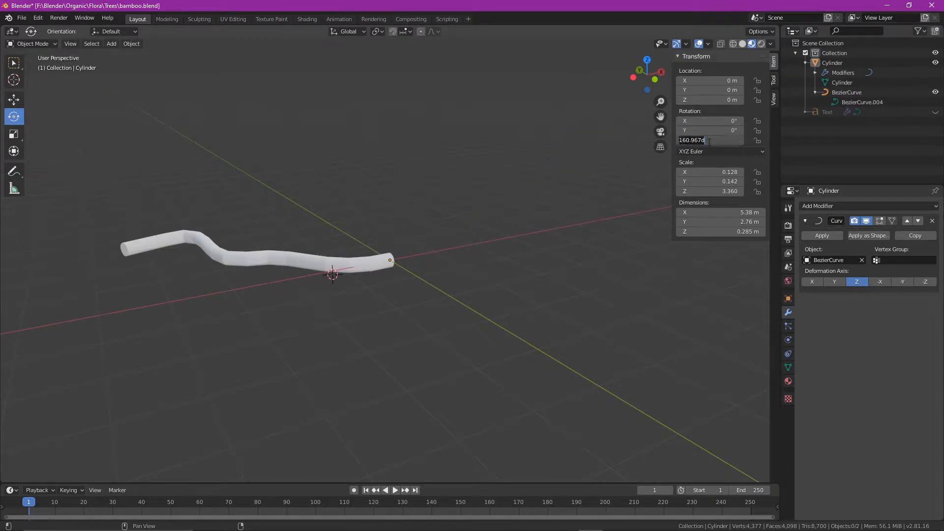
{"action": "type", "text": "0"}
{"action": "key", "text": "Return"}
{"action": "left_click", "coordinate": [644, 265]}
{"action": "left_click", "coordinate": [727, 212]}
{"action": "left_click", "coordinate": [607, 354]}
{"action": "middle_click_drag", "start_coordinate": [636, 344], "coordinate": [642, 303]}
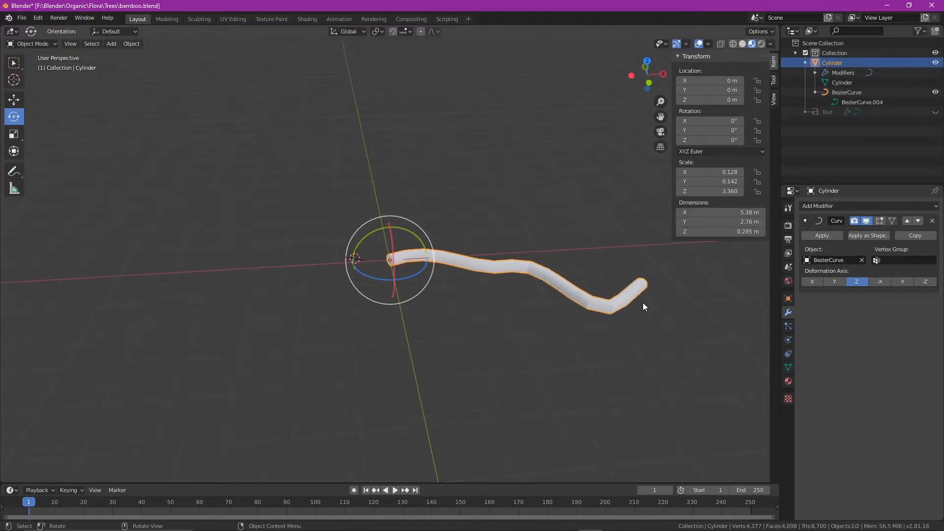
Increase the cylinder's X, Y and Z dimensions step by step to 5.78 m, 3.46 m and 0.885 m
{"action": "left_click", "coordinate": [762, 211]}
{"action": "left_click", "coordinate": [762, 212]}
{"action": "left_click", "coordinate": [762, 212]}
{"action": "left_click", "coordinate": [762, 212]}
{"action": "left_click", "coordinate": [763, 221]}
{"action": "left_click", "coordinate": [762, 221]}
{"action": "left_click", "coordinate": [762, 222]}
{"action": "left_click", "coordinate": [762, 221]}
{"action": "left_click", "coordinate": [763, 221]}
{"action": "left_click", "coordinate": [762, 221]}
{"action": "left_click", "coordinate": [763, 221]}
{"action": "left_click", "coordinate": [762, 232]}
{"action": "left_click", "coordinate": [762, 231]}
{"action": "left_click", "coordinate": [762, 231]}
{"action": "left_click", "coordinate": [762, 232]}
{"action": "left_click", "coordinate": [762, 232]}
{"action": "left_click", "coordinate": [762, 231]}
Enter Edit Mode on the Bezier curve and move the outer handle of its last control point to reshape the cylinder's end
{"action": "middle_click_drag", "start_coordinate": [673, 347], "coordinate": [549, 363]}
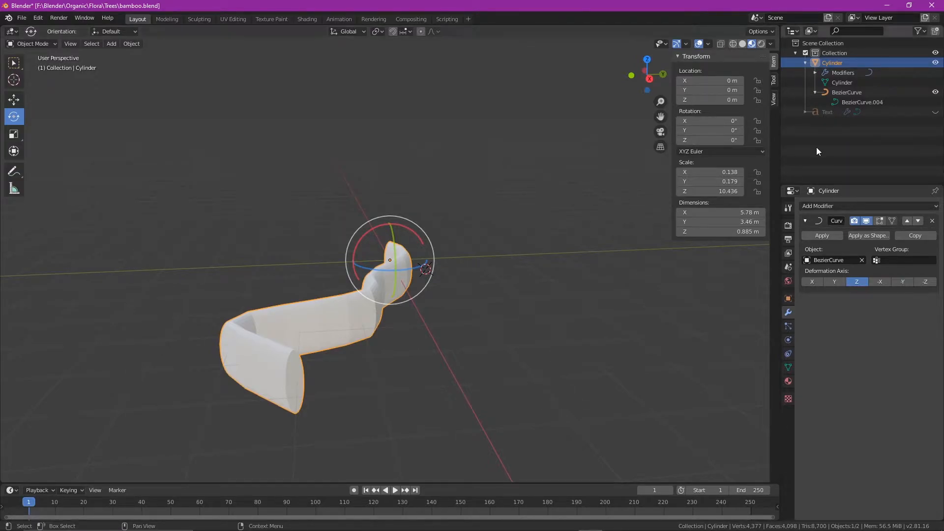
{"action": "left_click", "coordinate": [846, 92]}
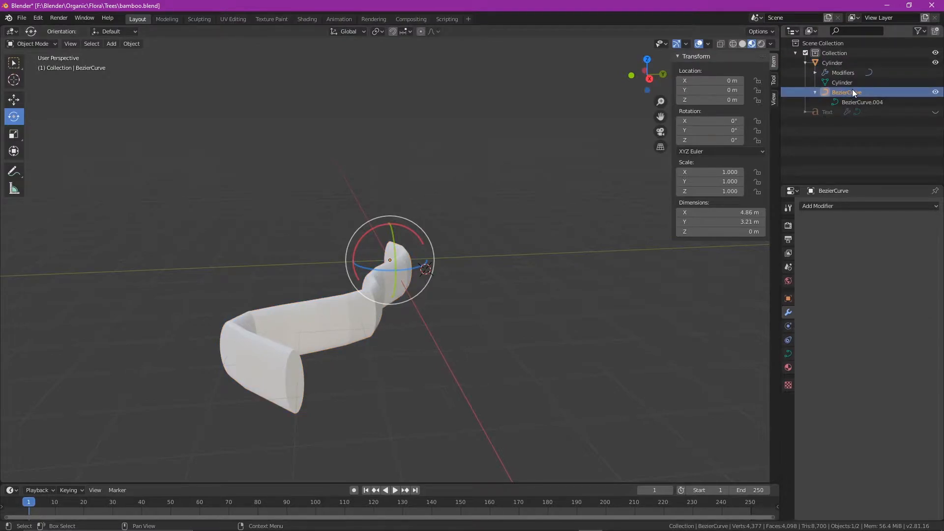
{"action": "key", "text": "Tab"}
{"action": "middle_click_drag", "start_coordinate": [297, 293], "coordinate": [383, 315]}
{"action": "left_click", "coordinate": [370, 417]}
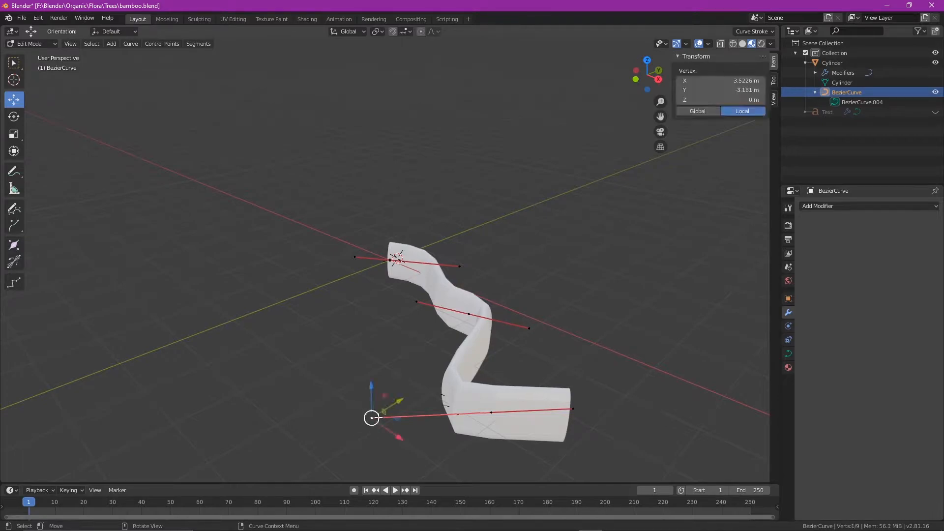
{"action": "key", "text": "g"}
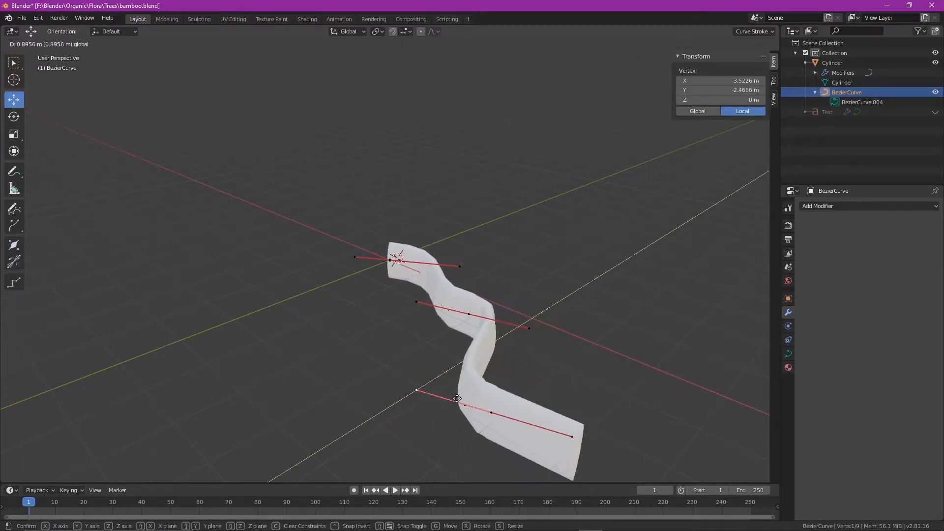
{"action": "left_click", "coordinate": [490, 378]}
Move the curve's middle control point about 6.3 m along the Y axis and return to Object Mode
{"action": "left_click", "coordinate": [415, 301]}
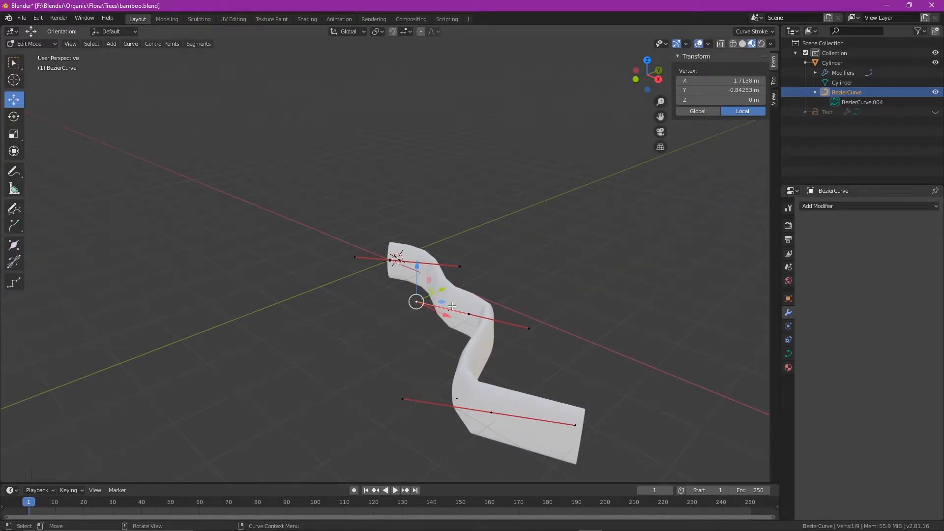
{"action": "left_click", "coordinate": [468, 314]}
{"action": "key", "text": "g"}
{"action": "key", "text": "y"}
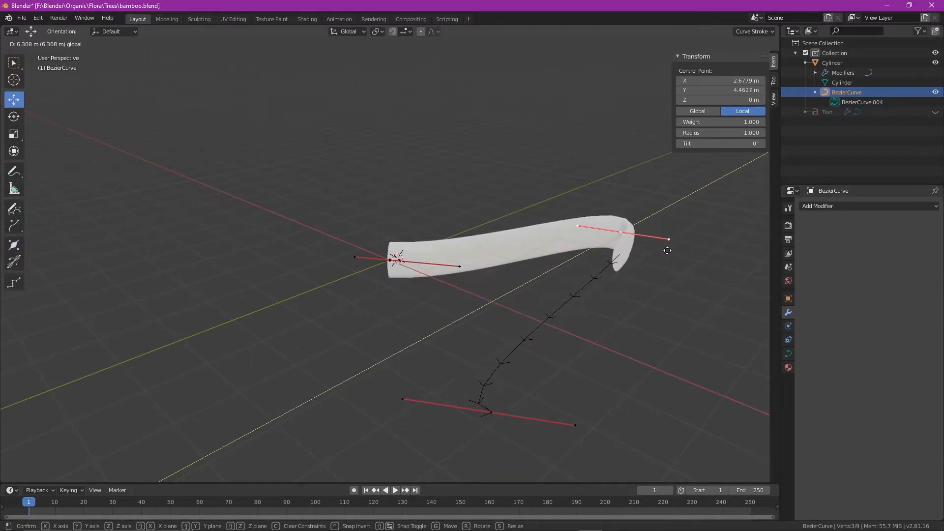
{"action": "left_click", "coordinate": [597, 246]}
{"action": "key", "text": "Tab"}
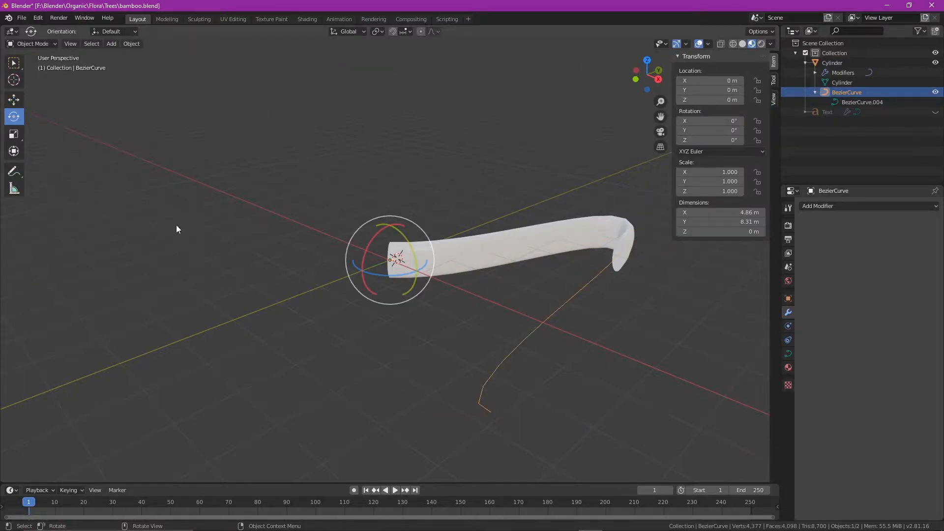
Select the cylinder and raise its X dimension to 4.13 m and its Y dimension to 6.61 m
{"action": "left_click", "coordinate": [509, 223]}
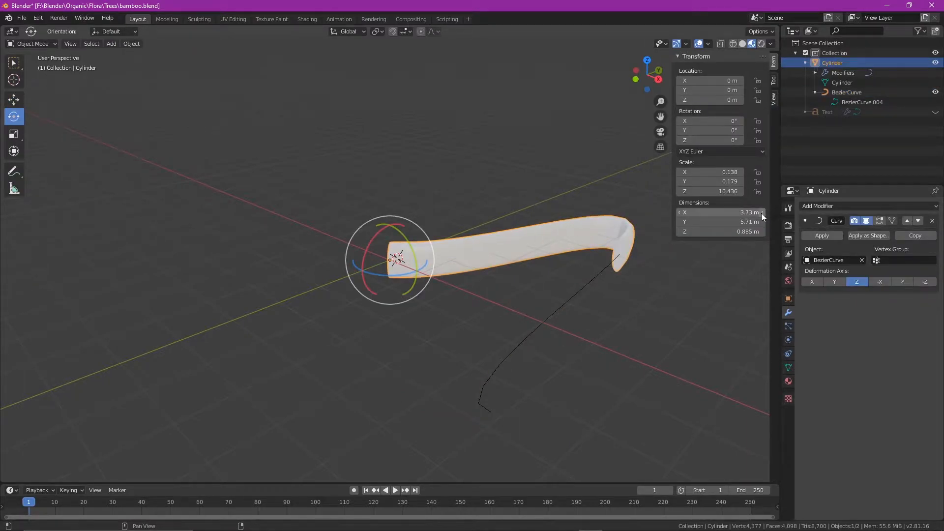
{"action": "mouse_move", "coordinate": [762, 211]}
{"action": "left_mouse_down"}
{"action": "mouse_move", "coordinate": [782, 211]}
{"action": "mouse_move", "coordinate": [765, 222]}
{"action": "left_mouse_up"}
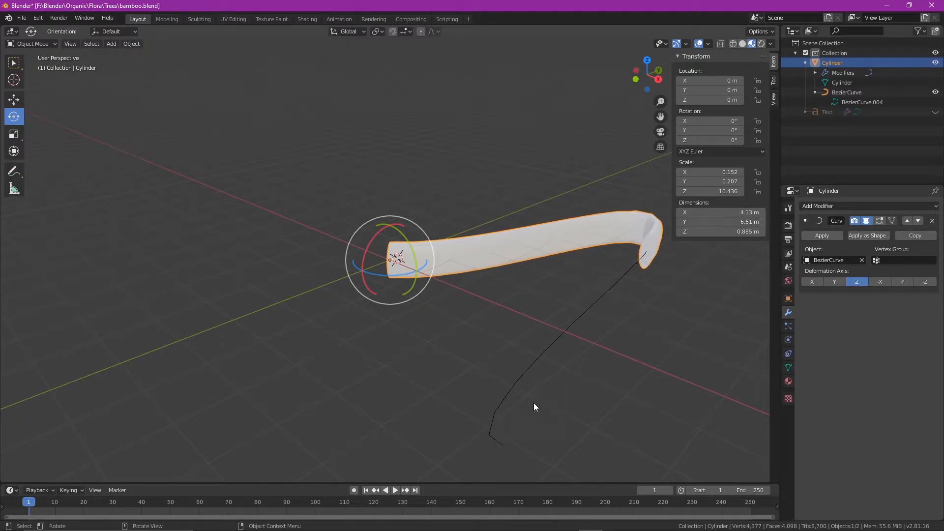
Change the cylinder's Y dimension to 5.01 m and its Z dimension to 1.38 m
{"action": "left_click", "coordinate": [506, 388]}
{"action": "left_click", "coordinate": [576, 243]}
{"action": "left_click_drag", "start_coordinate": [760, 231], "coordinate": [669, 219]}
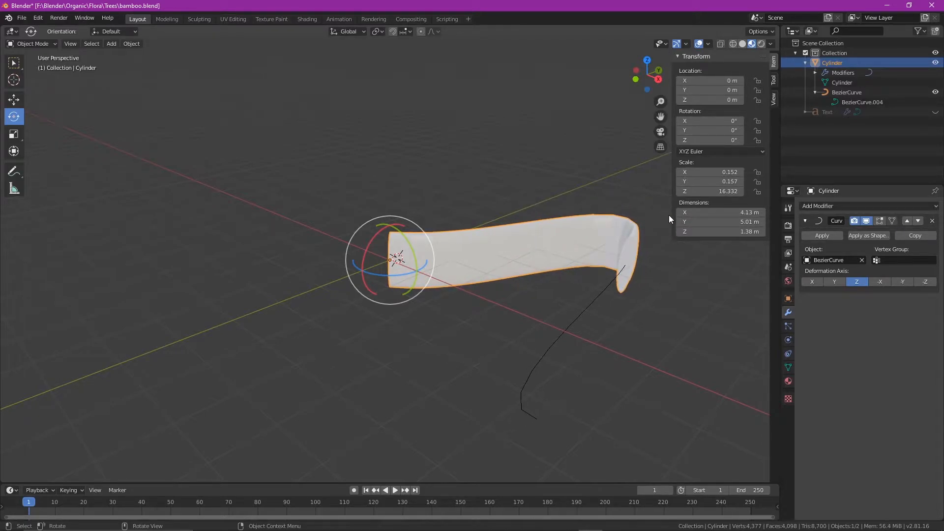
Examine from several angles how the resized cylinder follows its Bezier curve, selecting each object in turn
{"action": "middle_click_drag", "start_coordinate": [445, 209], "coordinate": [517, 299]}
{"action": "left_click", "coordinate": [509, 329]}
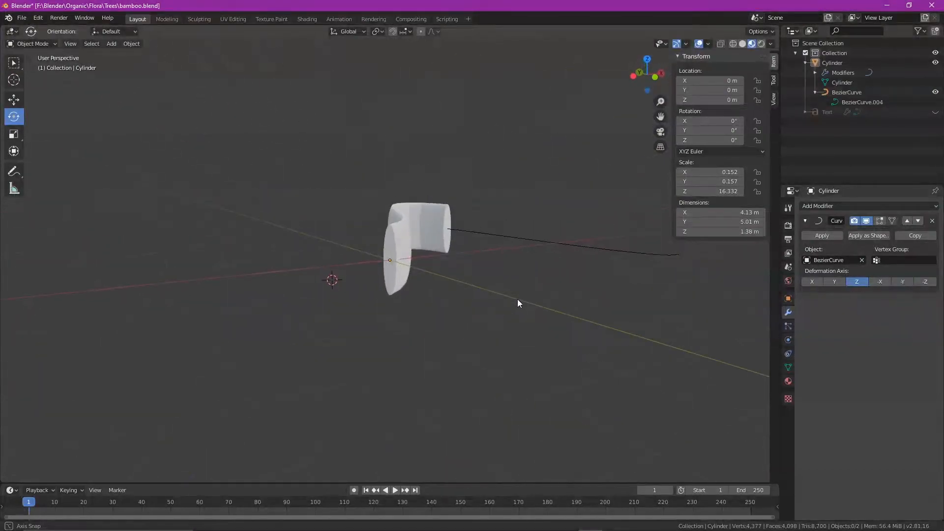
{"action": "left_click", "coordinate": [841, 96]}
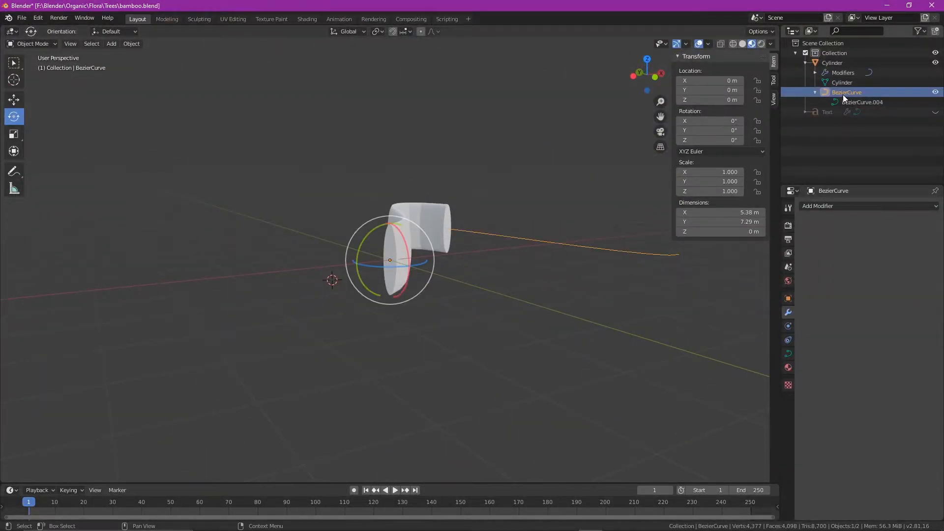
{"action": "left_click", "coordinate": [836, 62]}
{"action": "middle_click_drag", "start_coordinate": [556, 231], "coordinate": [445, 228]}
{"action": "scroll", "coordinate": [448, 228], "scroll_direction": "down", "scroll_amount": 3}
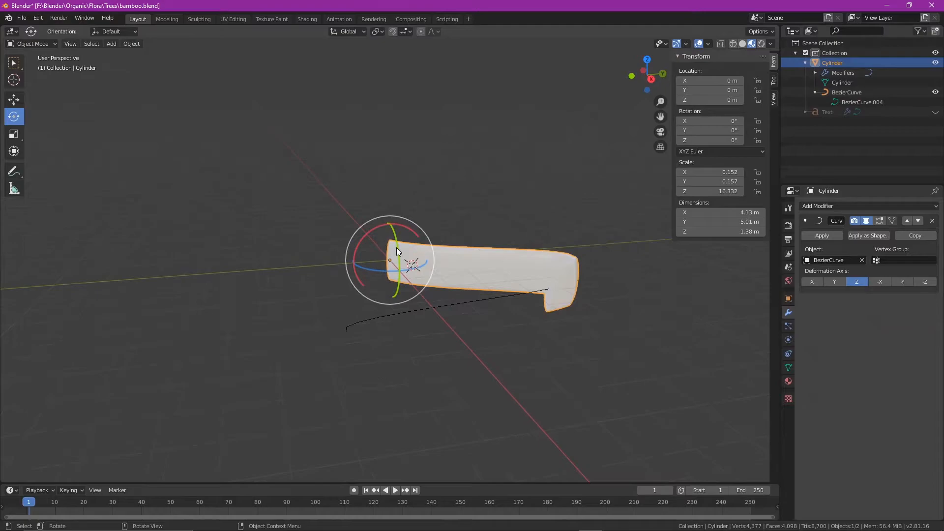
{"action": "left_click", "coordinate": [443, 304]}
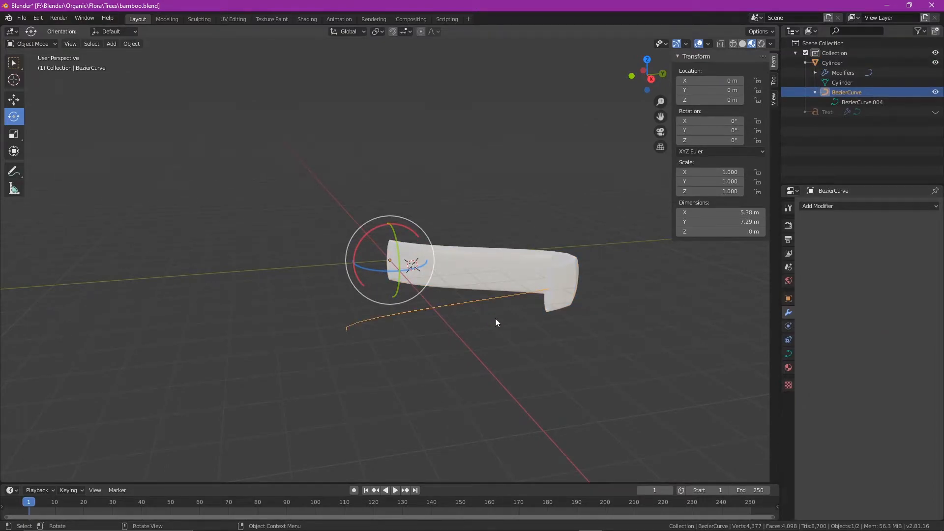
{"action": "middle_click_drag", "start_coordinate": [495, 322], "coordinate": [681, 340]}
{"action": "middle_click_drag", "start_coordinate": [550, 363], "coordinate": [662, 338]}
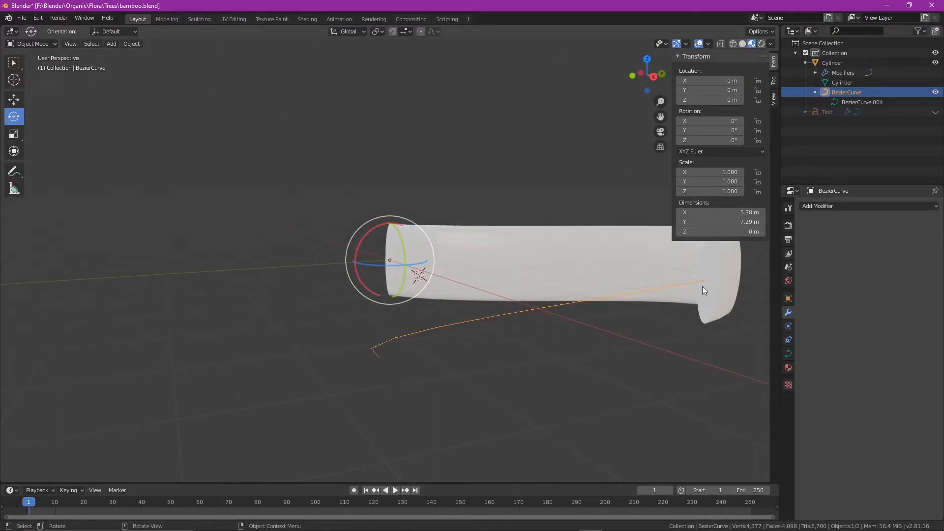
{"action": "middle_click_drag", "start_coordinate": [573, 337], "coordinate": [596, 303]}
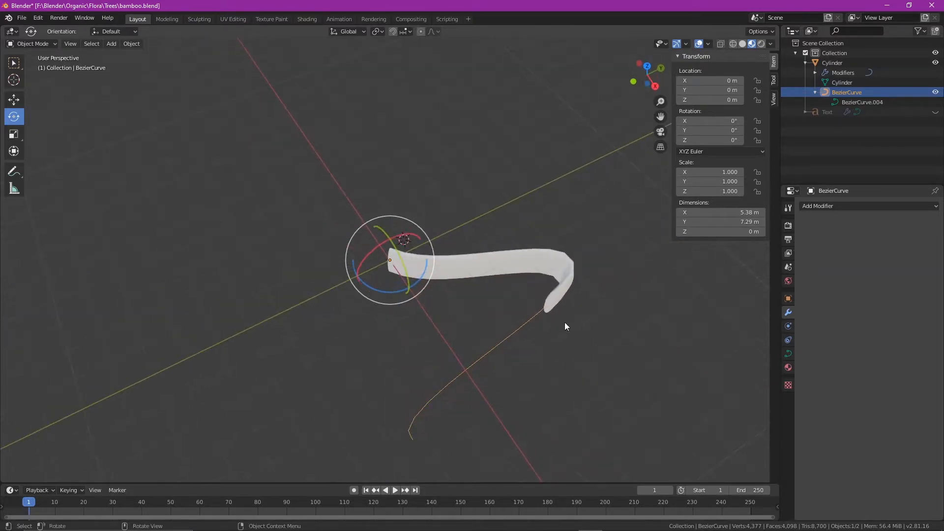
Rotate the cylinder slightly to about -0.8° on X, 0.4° on Y and -1.4° on Z
{"action": "left_click", "coordinate": [556, 291]}
{"action": "key", "text": "r"}
{"action": "left_click", "coordinate": [384, 367]}
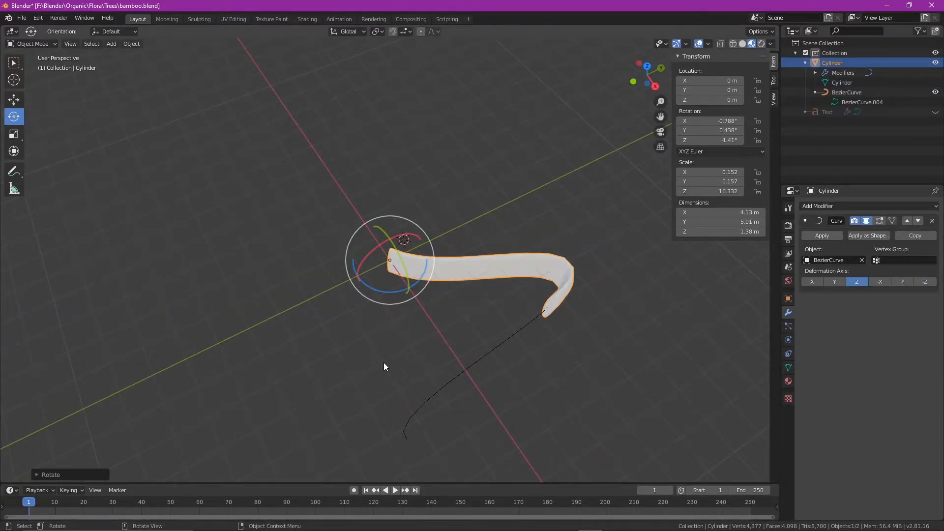
Undo the cylinder's rotation and its latest Y and Z dimension changes
{"action": "key", "text": "ctrl+z"}
{"action": "key", "text": "ctrl+z"}
{"action": "key", "text": "ctrl+z"}
{"action": "key", "text": "ctrl+z"}
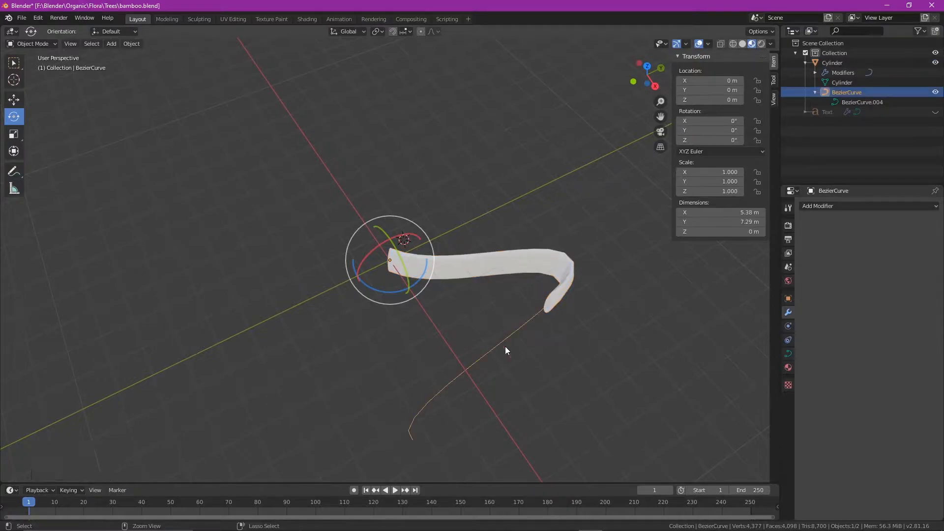
{"action": "key", "text": "ctrl+z"}
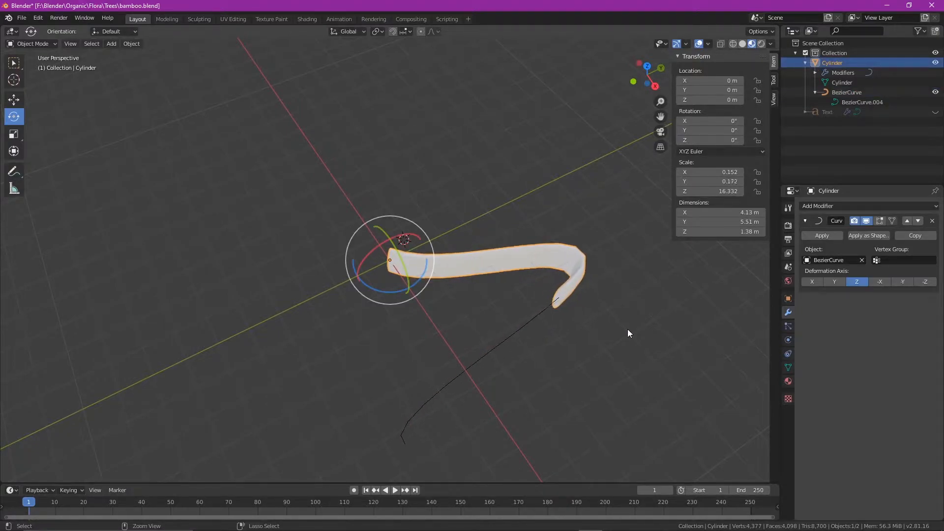
{"action": "key", "text": "ctrl+z"}
{"action": "key", "text": "ctrl+z"}
{"action": "key", "text": "ctrl+z"}
{"action": "key", "text": "ctrl+z"}
{"action": "key", "text": "ctrl+z"}
{"action": "key", "text": "ctrl+z"}
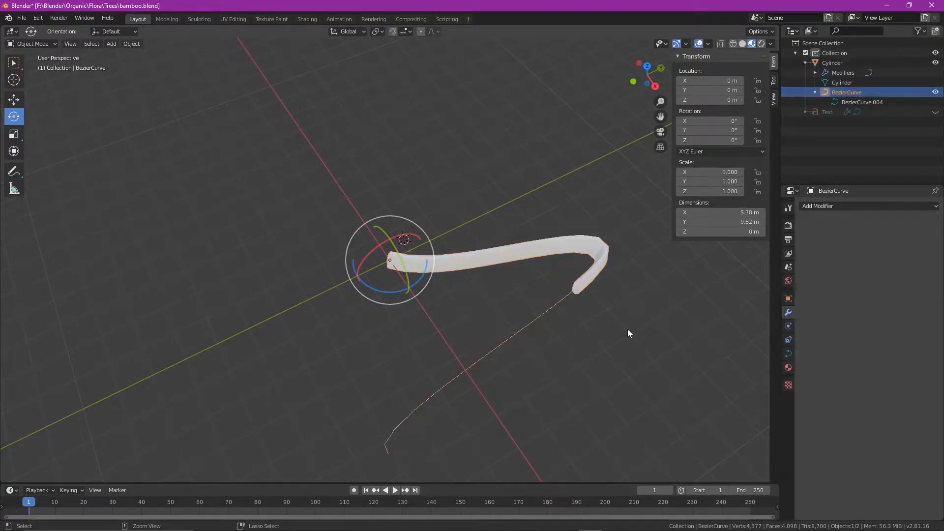
Inspect the cylinder's mesh against its curve in Edit Mode and return to Object Mode
{"action": "middle_click_drag", "start_coordinate": [609, 322], "coordinate": [545, 311]}
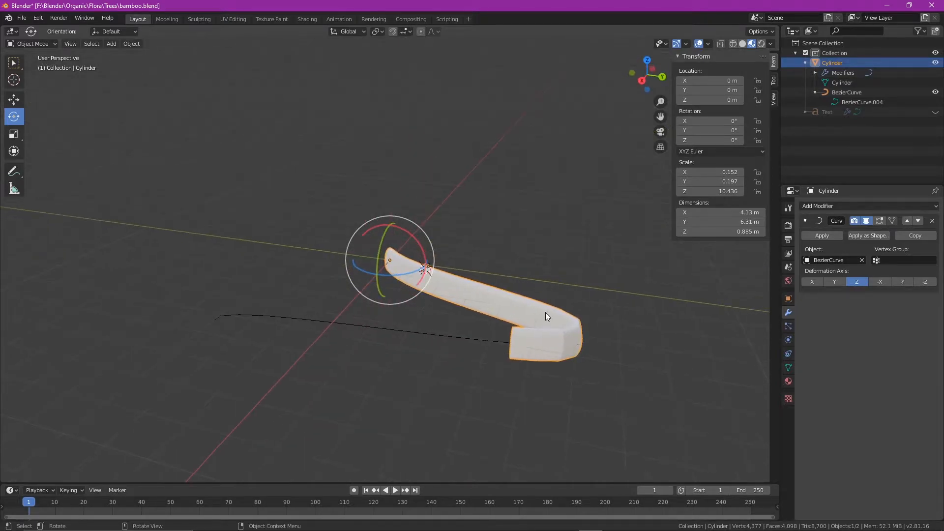
{"action": "left_click", "coordinate": [32, 43]}
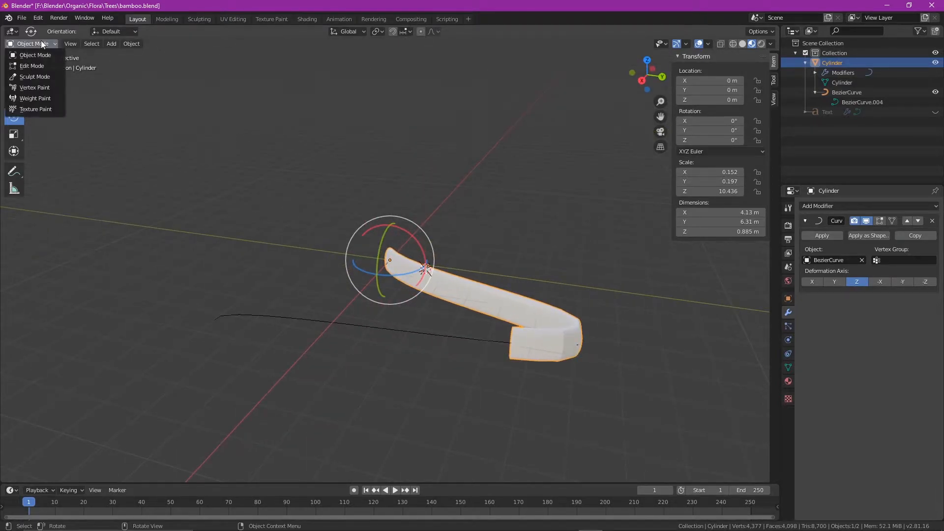
{"action": "left_click", "coordinate": [29, 65]}
{"action": "middle_click_drag", "start_coordinate": [218, 175], "coordinate": [271, 211]}
{"action": "middle_click_drag", "start_coordinate": [358, 292], "coordinate": [511, 354]}
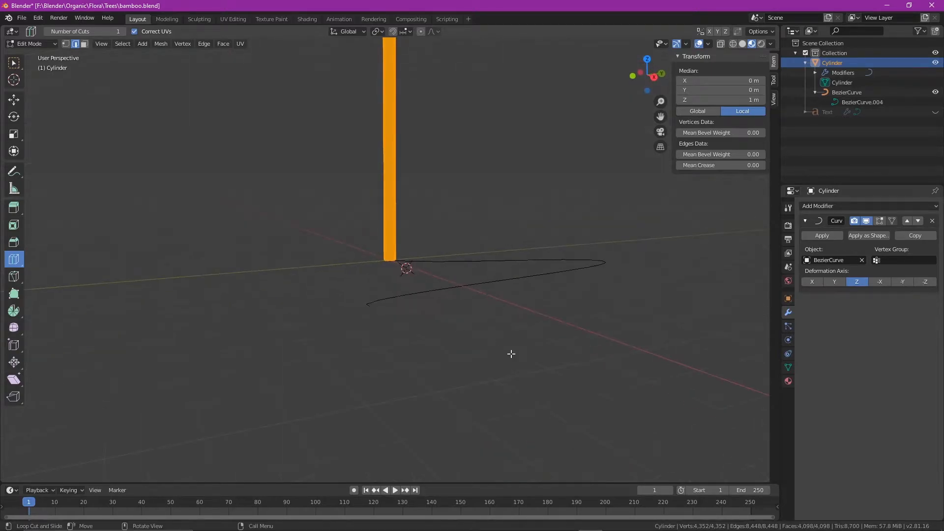
{"action": "key", "text": "Tab"}
{"action": "left_click", "coordinate": [348, 320]}
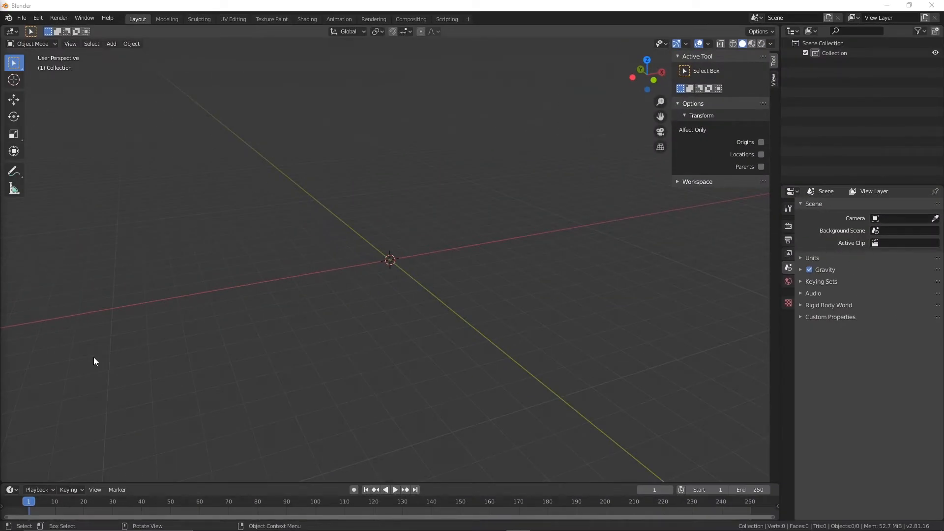
Add a cube mesh at the origin of the empty scene
{"action": "left_click", "coordinate": [112, 45]}
{"action": "mouse_move", "coordinate": [133, 55]}
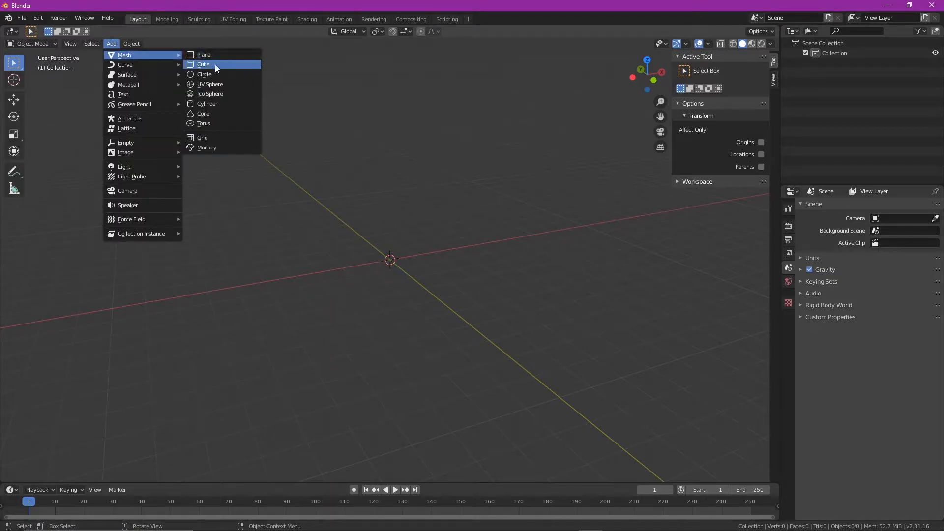
{"action": "mouse_move", "coordinate": [157, 64]}
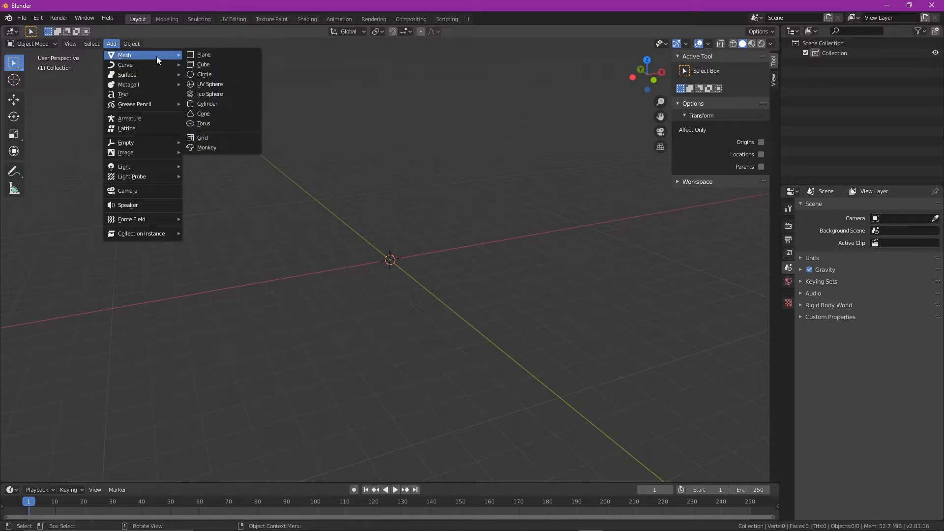
{"action": "left_click", "coordinate": [202, 64]}
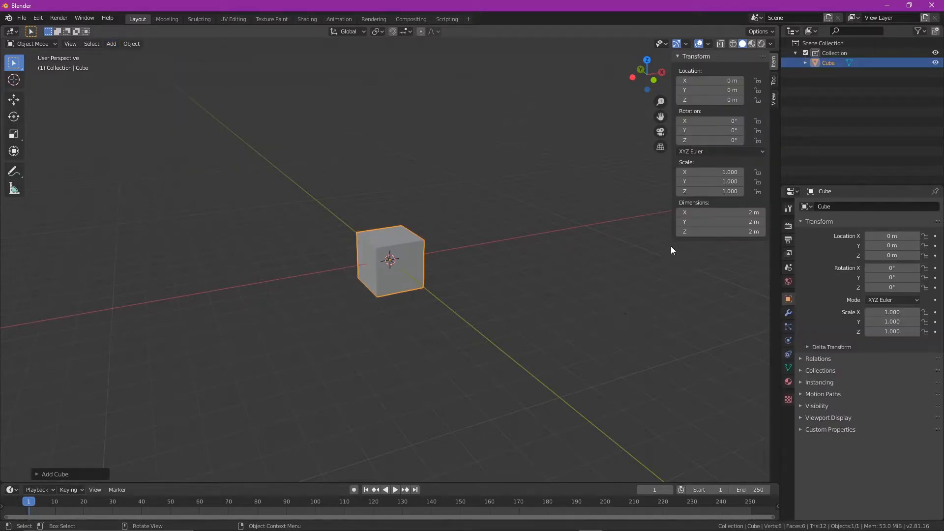
Set the cube's dimensions to 1 m on X, 0.5 m on Y and 0.5 m on Z
{"action": "left_click", "coordinate": [716, 212]}
{"action": "type", "text": "1"}
{"action": "key", "text": "Return"}
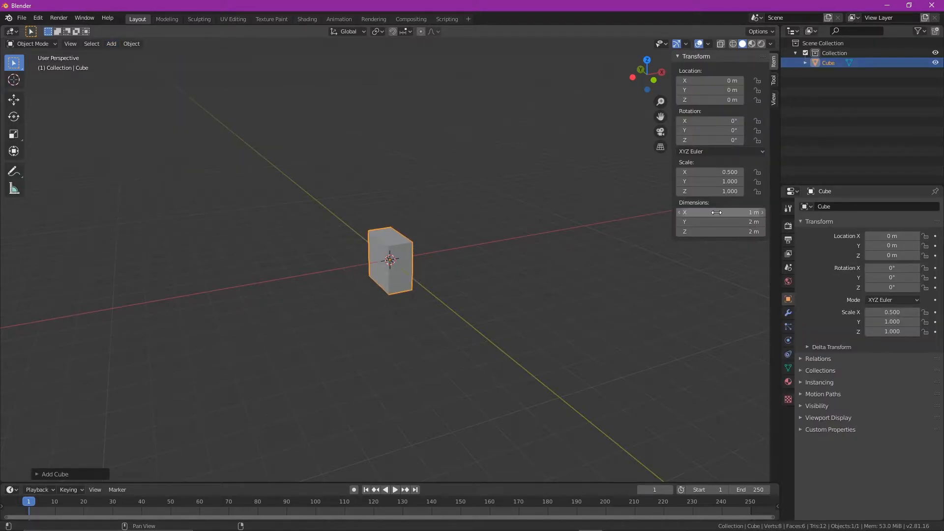
{"action": "left_click", "coordinate": [714, 221]}
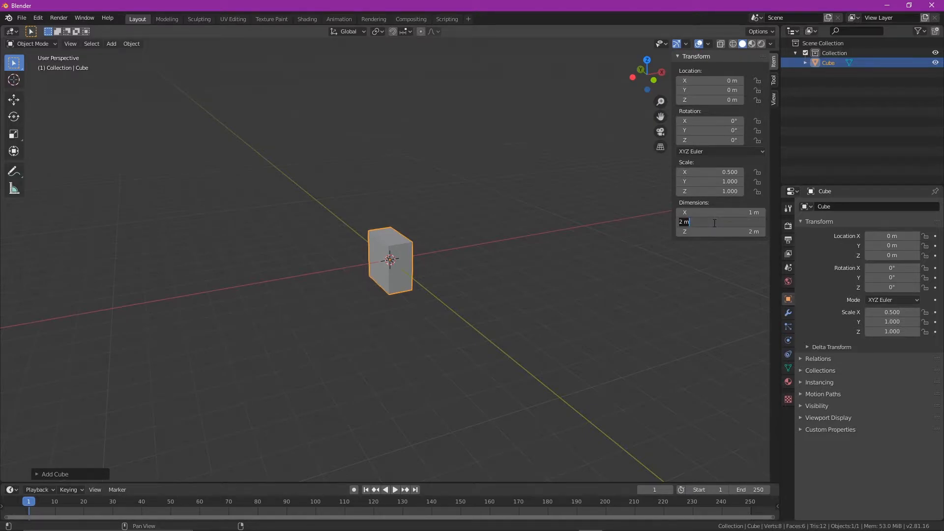
{"action": "type", "text": "0.5"}
{"action": "key", "text": "Return"}
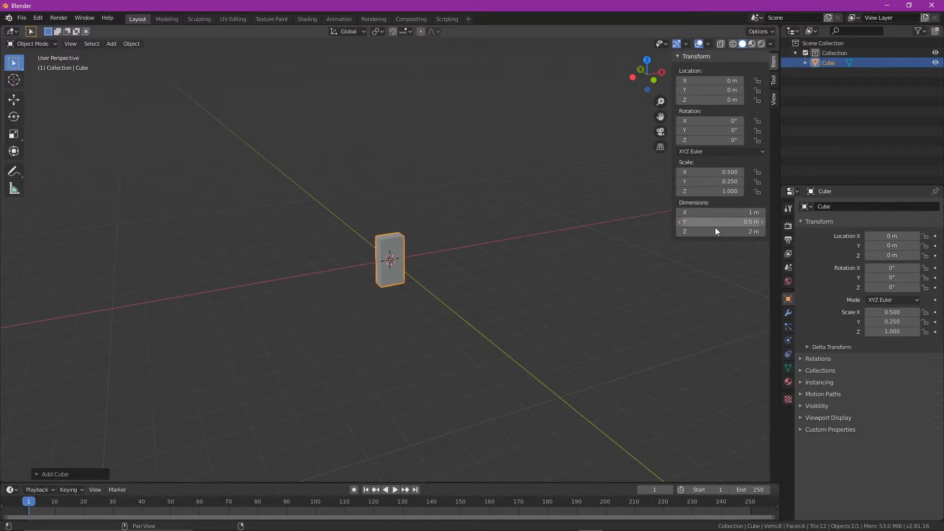
{"action": "left_click", "coordinate": [732, 232]}
{"action": "type", "text": "0.5"}
{"action": "key", "text": "Return"}
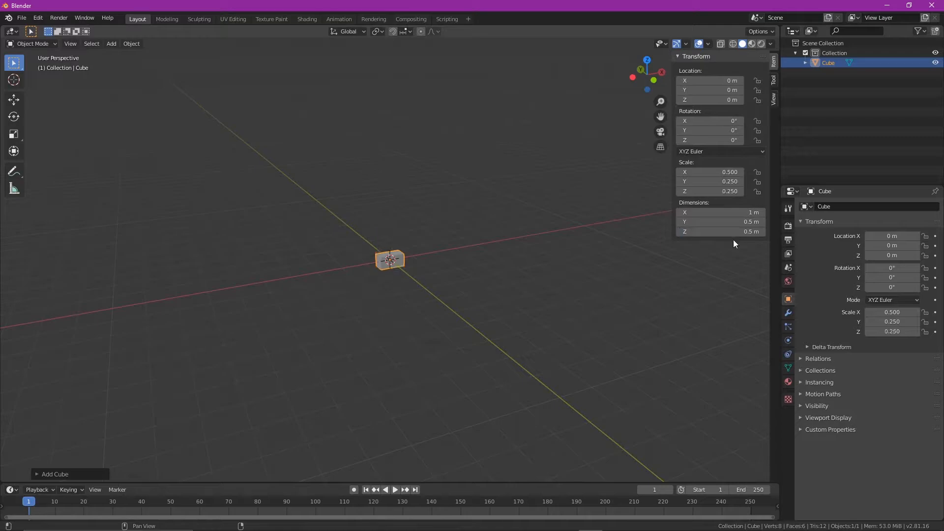
Duplicate the block by copying and pasting it, and move the copy about 3.34 m along the X axis
{"action": "scroll", "coordinate": [643, 276], "scroll_direction": "up", "scroll_amount": 4}
{"action": "scroll", "coordinate": [643, 278], "scroll_direction": "down", "scroll_amount": 2}
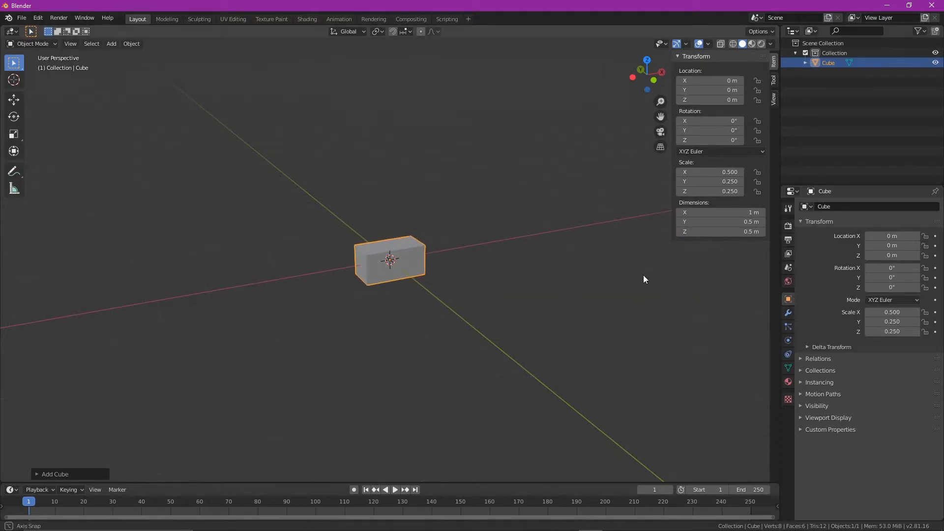
{"action": "middle_click_drag", "start_coordinate": [643, 279], "coordinate": [590, 279]}
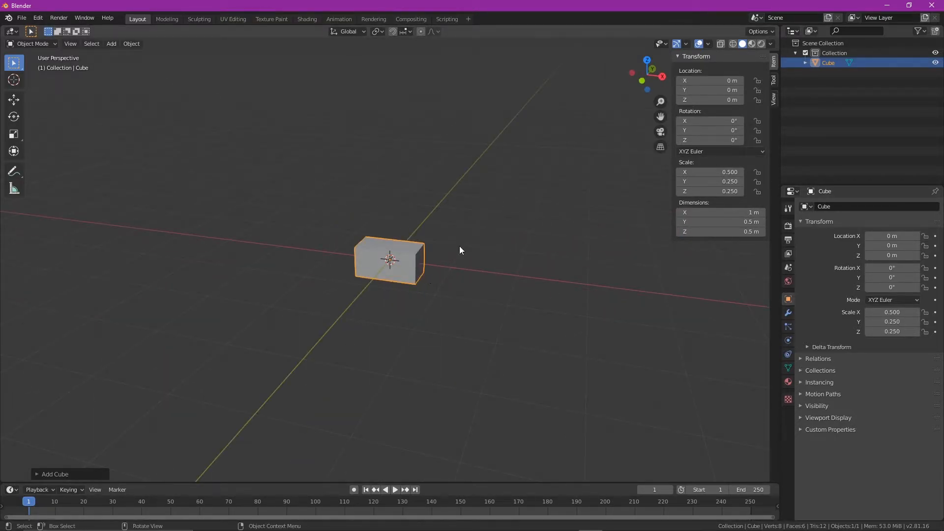
{"action": "key", "text": "ctrl+c"}
{"action": "key", "text": "ctrl+v"}
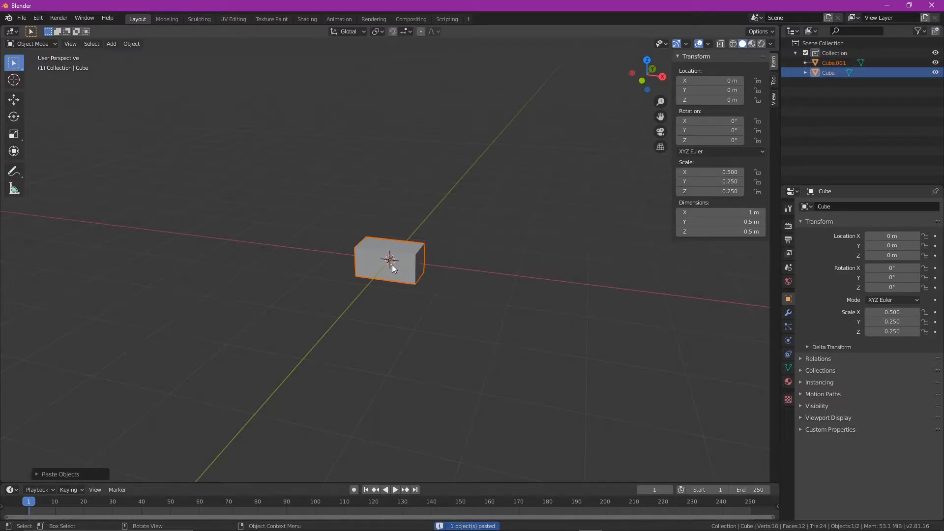
{"action": "left_click", "coordinate": [13, 99]}
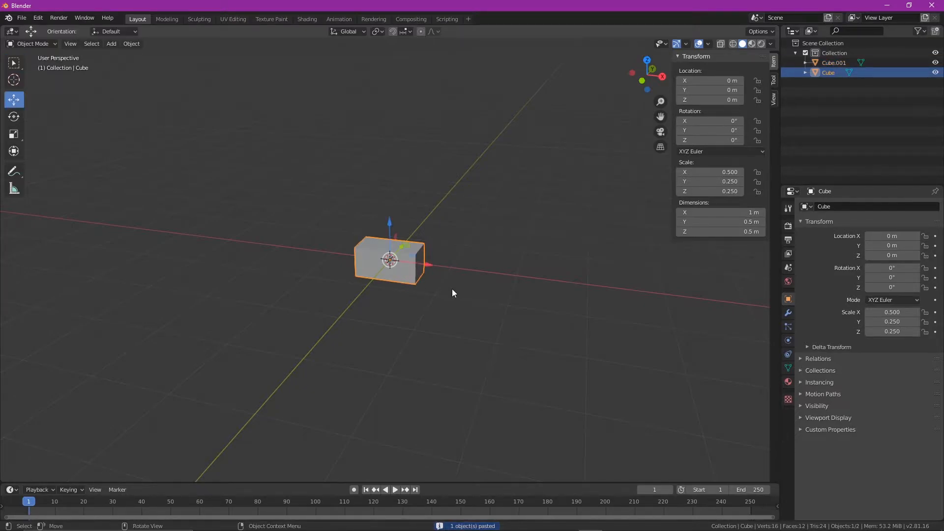
{"action": "left_click_drag", "start_coordinate": [426, 267], "coordinate": [641, 327]}
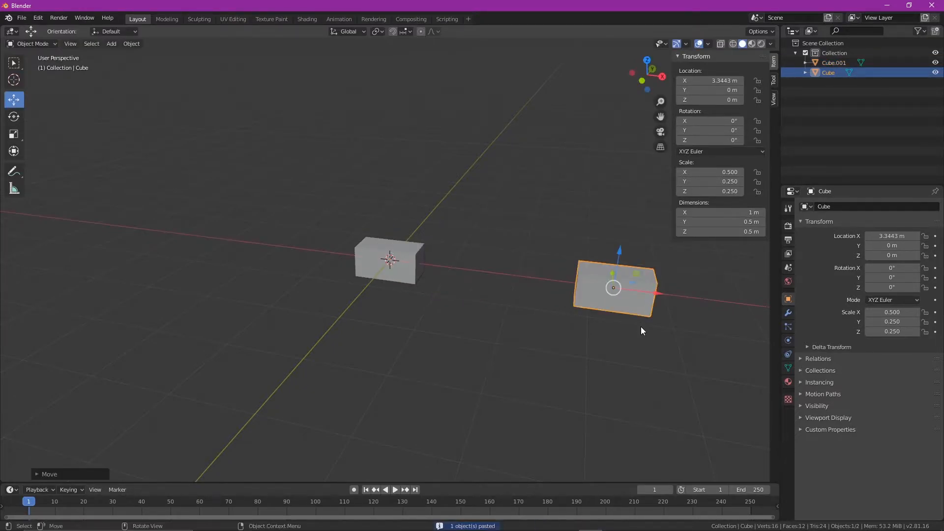
{"action": "left_click", "coordinate": [526, 359]}
{"action": "middle_click_drag", "start_coordinate": [549, 360], "coordinate": [529, 359]}
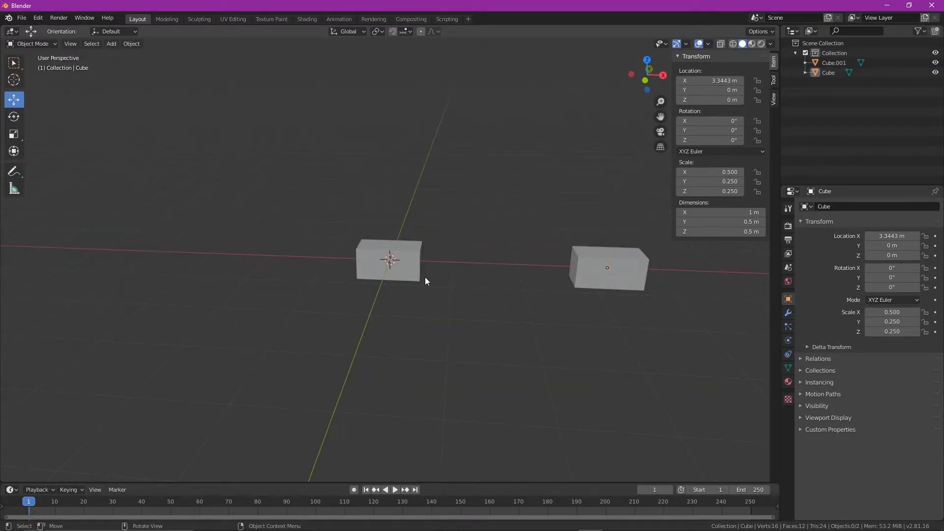
Add a Bezier curve at the world origin
{"action": "left_click", "coordinate": [393, 266]}
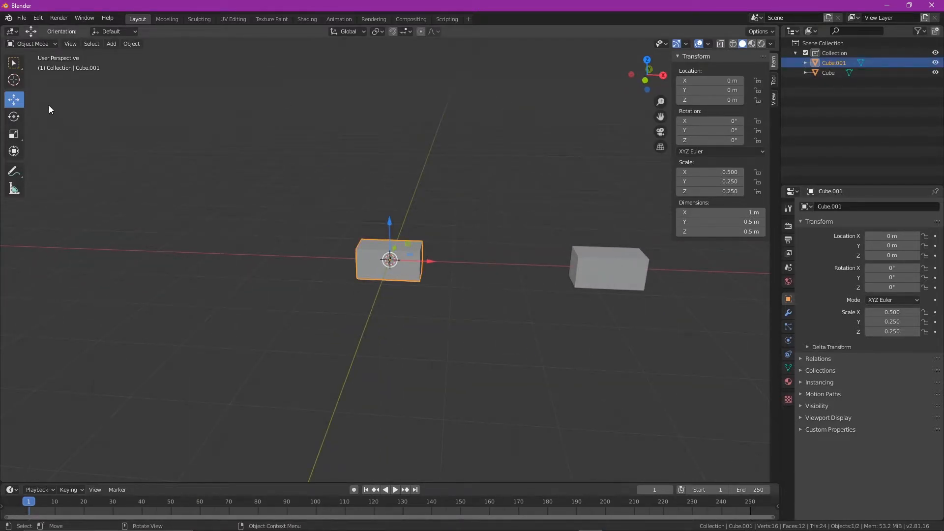
{"action": "left_click", "coordinate": [112, 44]}
{"action": "mouse_move", "coordinate": [129, 44]}
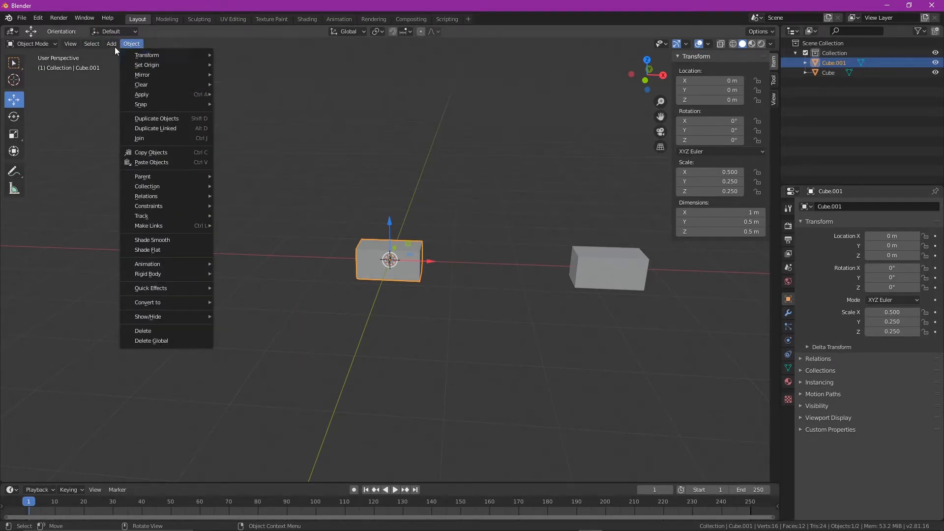
{"action": "mouse_move", "coordinate": [114, 63]}
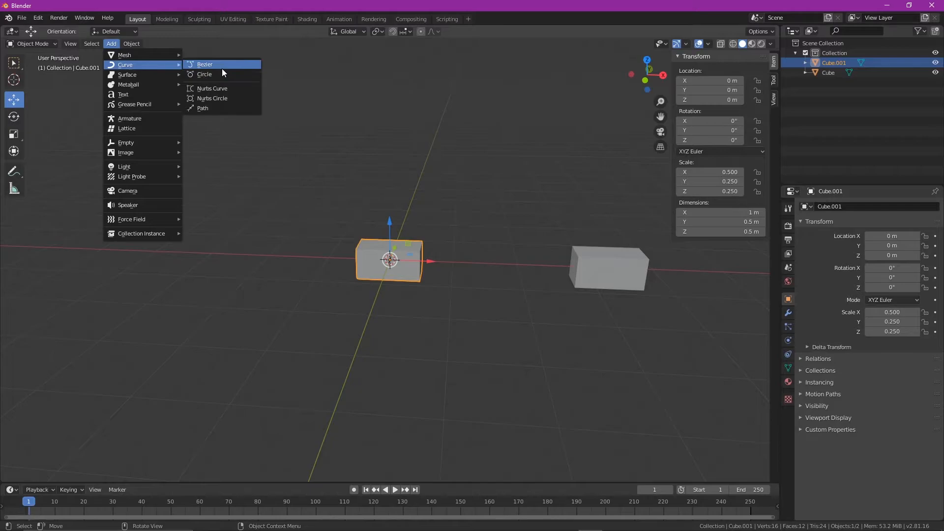
{"action": "left_click", "coordinate": [222, 69]}
Try shifting the Bezier curve about 0.81 m along X and clear its location back to the origin
{"action": "left_click_drag", "start_coordinate": [427, 260], "coordinate": [476, 276]}
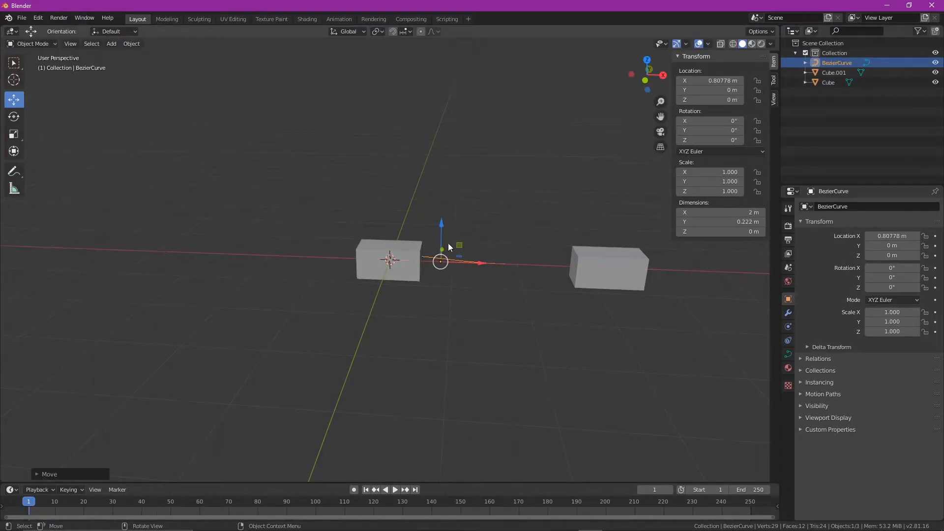
{"action": "middle_click_drag", "start_coordinate": [441, 253], "coordinate": [458, 280]}
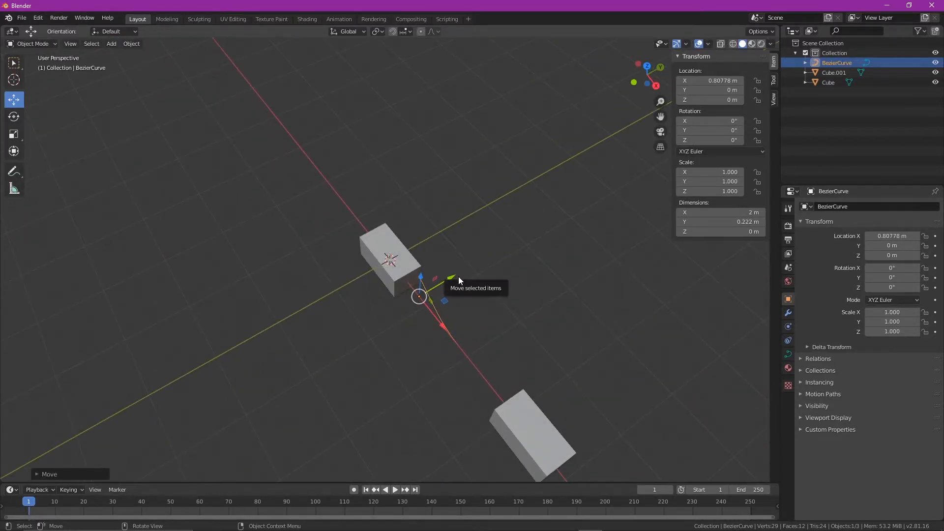
{"action": "key", "text": "alt+g"}
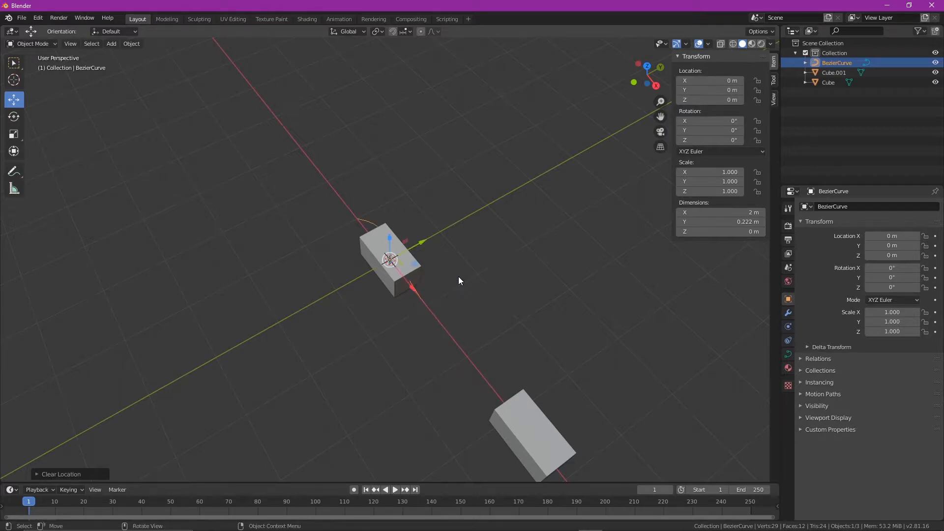
Move the block at the origin about 4.5 m along X so that it clears the Bezier curve
{"action": "middle_click_drag", "start_coordinate": [441, 267], "coordinate": [526, 243]}
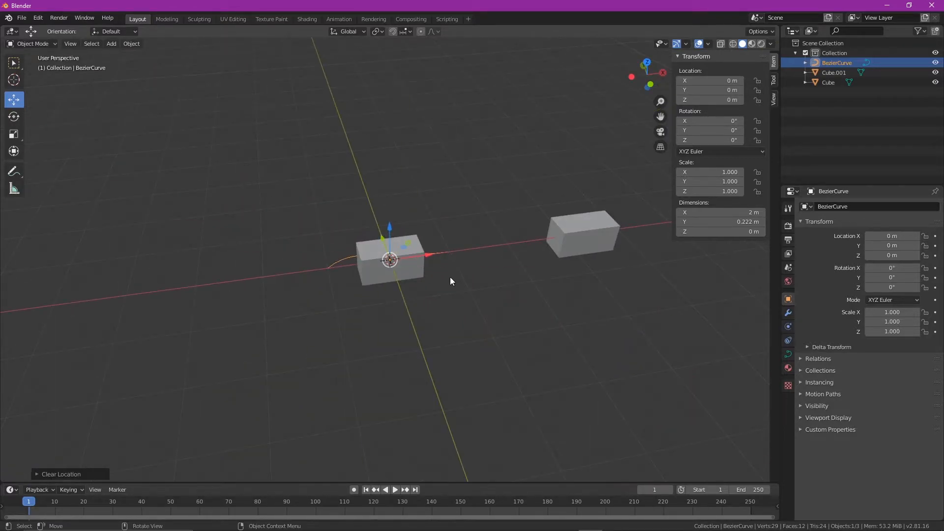
{"action": "left_click", "coordinate": [420, 273]}
{"action": "key", "text": "g"}
{"action": "key", "text": "x"}
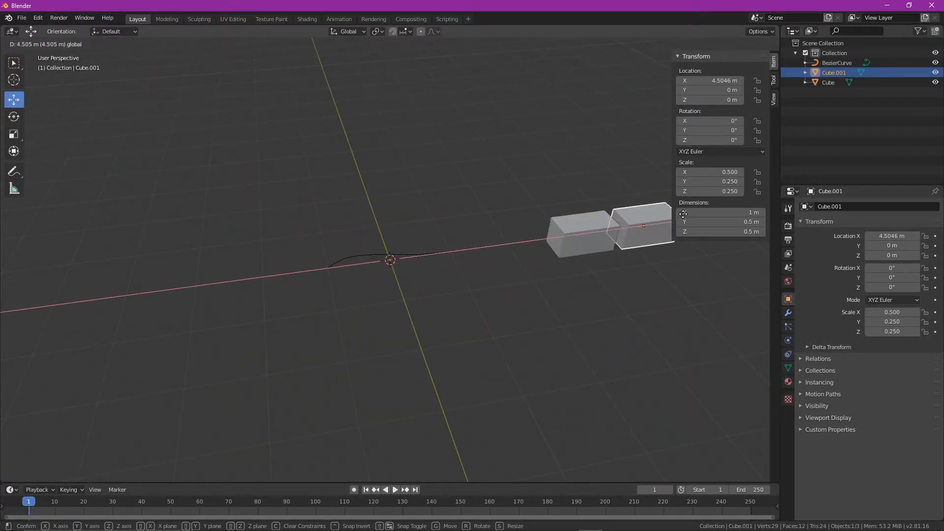
{"action": "left_click", "coordinate": [683, 214]}
Open the Bezier curve in Edit Mode and examine its control points and handles
{"action": "left_click", "coordinate": [414, 259]}
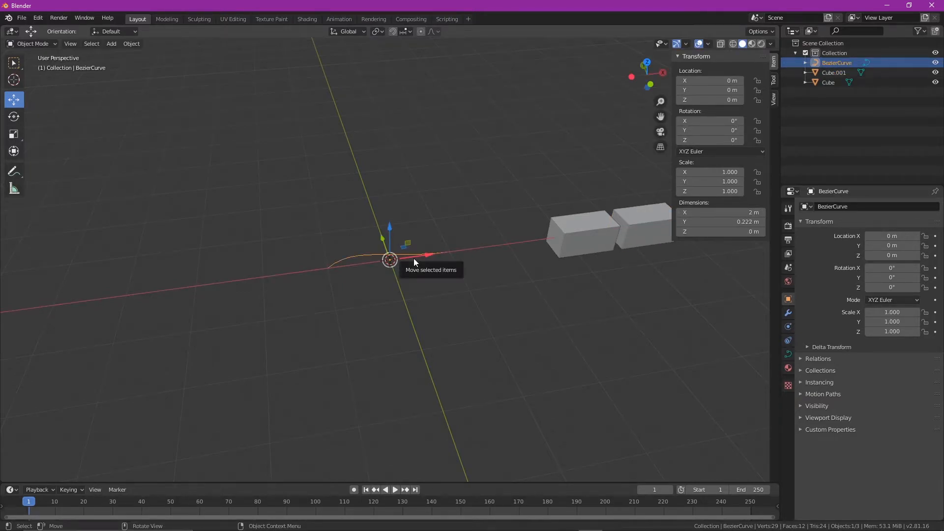
{"action": "key", "text": "Tab"}
{"action": "middle_click_drag", "start_coordinate": [414, 305], "coordinate": [408, 329]}
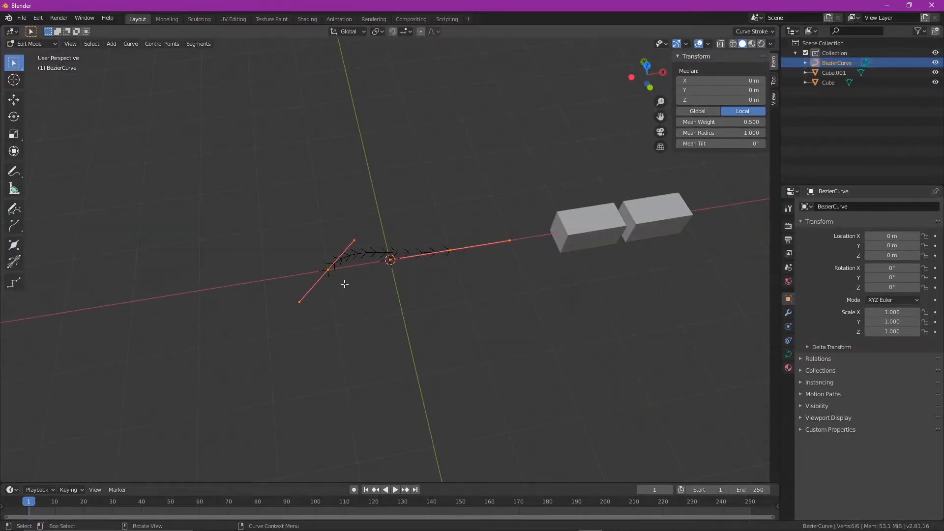
{"action": "left_click", "coordinate": [445, 257]}
{"action": "scroll", "coordinate": [446, 253], "scroll_direction": "up", "scroll_amount": 5}
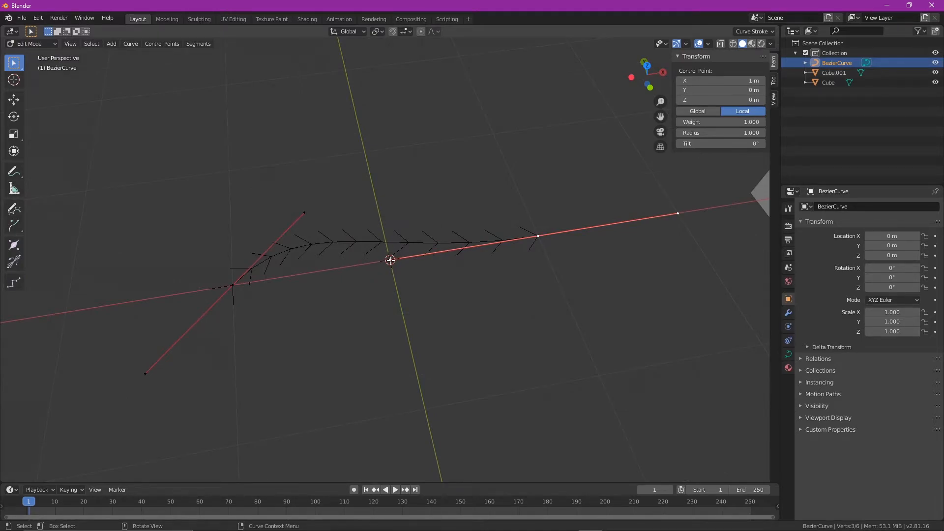
{"action": "left_click", "coordinate": [390, 260]}
{"action": "left_click", "coordinate": [267, 245]}
{"action": "scroll", "coordinate": [389, 245], "scroll_direction": "down", "scroll_amount": 2}
Move the curve's end control point on the positive X side about 1 m along Y
{"action": "left_click", "coordinate": [491, 246]}
{"action": "middle_click_drag", "start_coordinate": [585, 262], "coordinate": [568, 214]}
{"action": "middle_click_drag", "start_coordinate": [552, 250], "coordinate": [362, 224]}
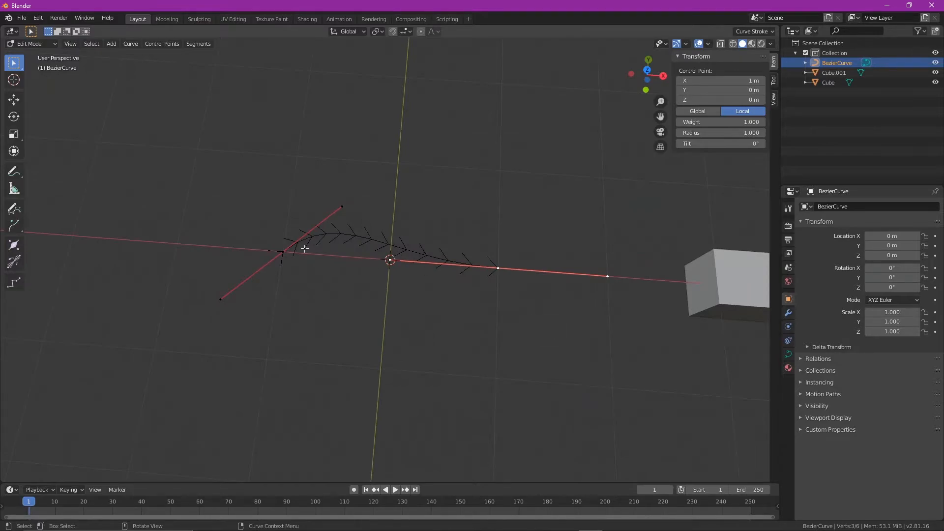
{"action": "left_click", "coordinate": [20, 102]}
{"action": "left_click_drag", "start_coordinate": [498, 239], "coordinate": [520, 133]}
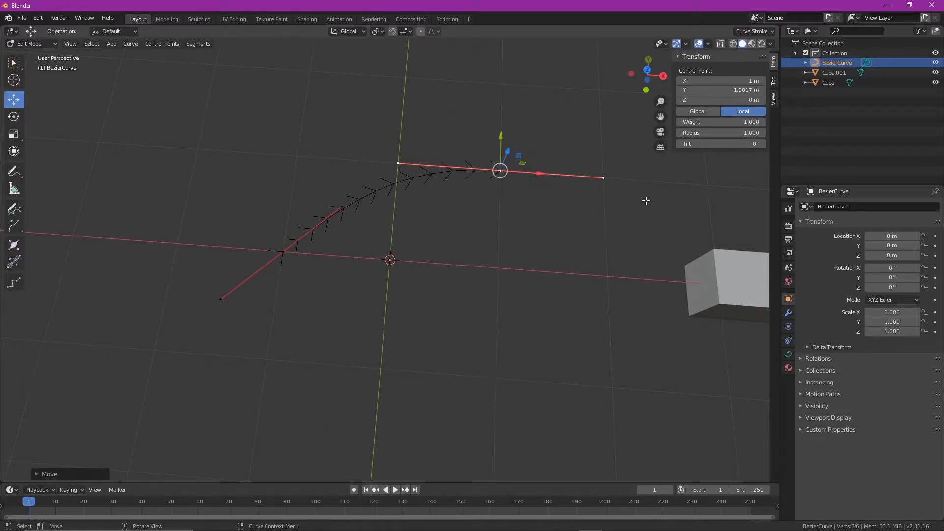
Extrude a new control point from the curve's end about 2 m along X
{"action": "key", "text": "e"}
{"action": "key", "text": "x"}
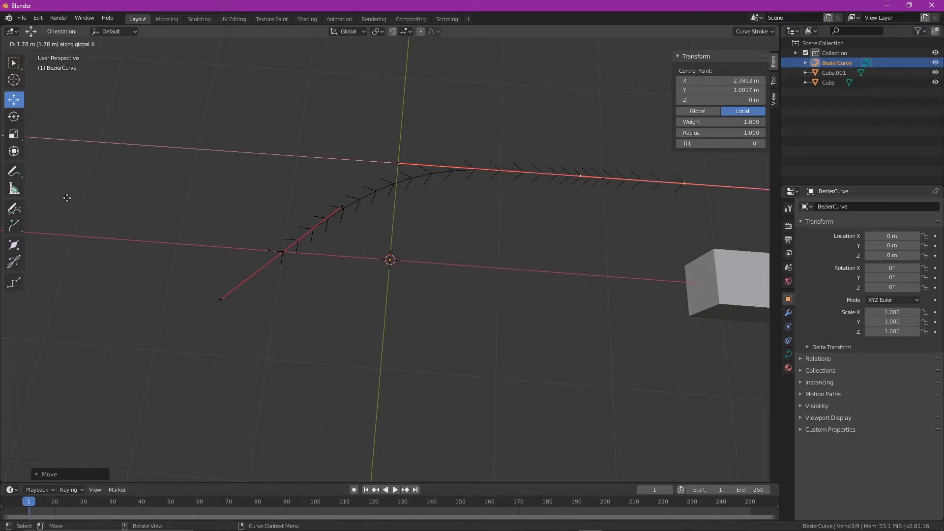
{"action": "left_click", "coordinate": [78, 194]}
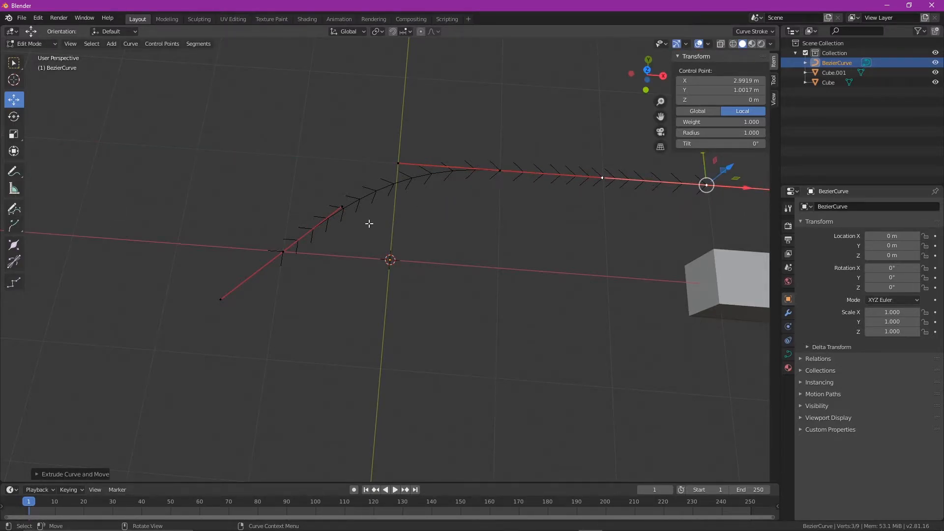
Move the curve's start control point outward along negative X and set its X coordinate to -2 m
{"action": "left_click", "coordinate": [281, 253]}
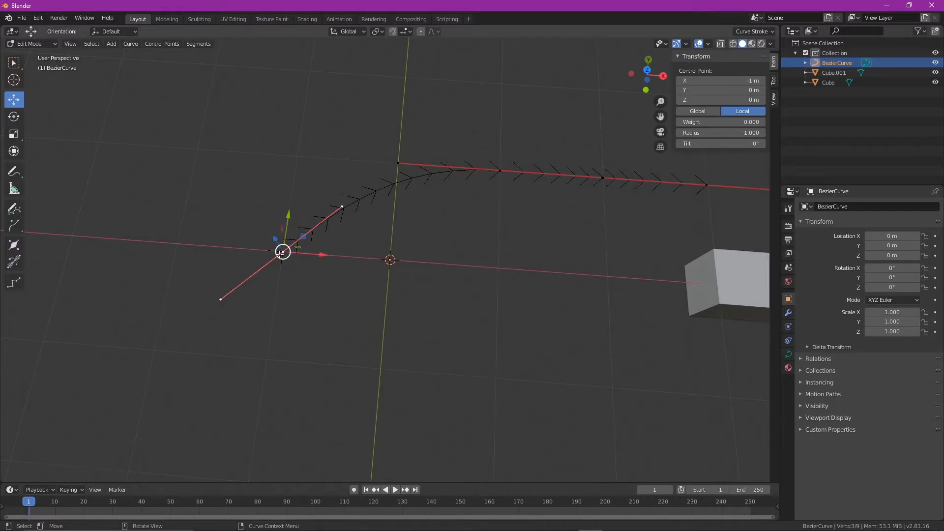
{"action": "key", "text": "g"}
{"action": "left_click", "coordinate": [207, 262]}
{"action": "left_click", "coordinate": [582, 93]}
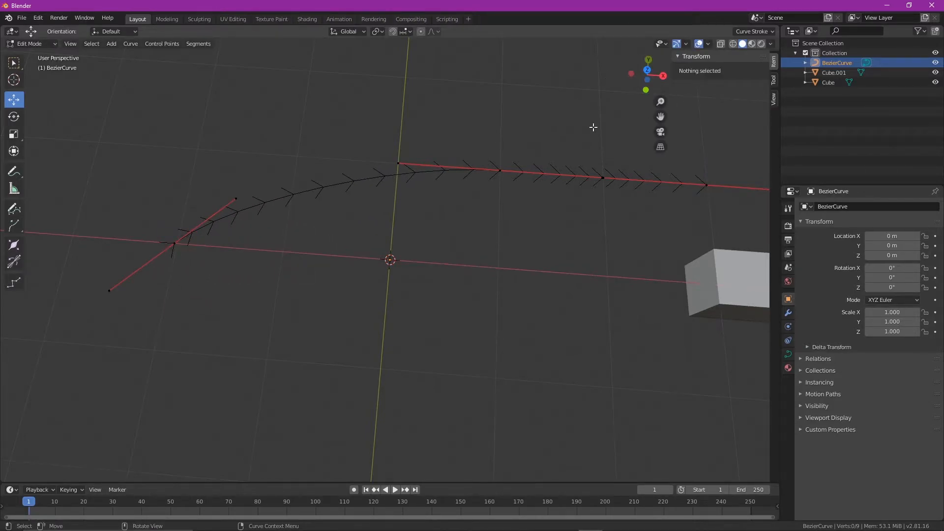
{"action": "key", "text": "n"}
{"action": "left_click", "coordinate": [175, 243]}
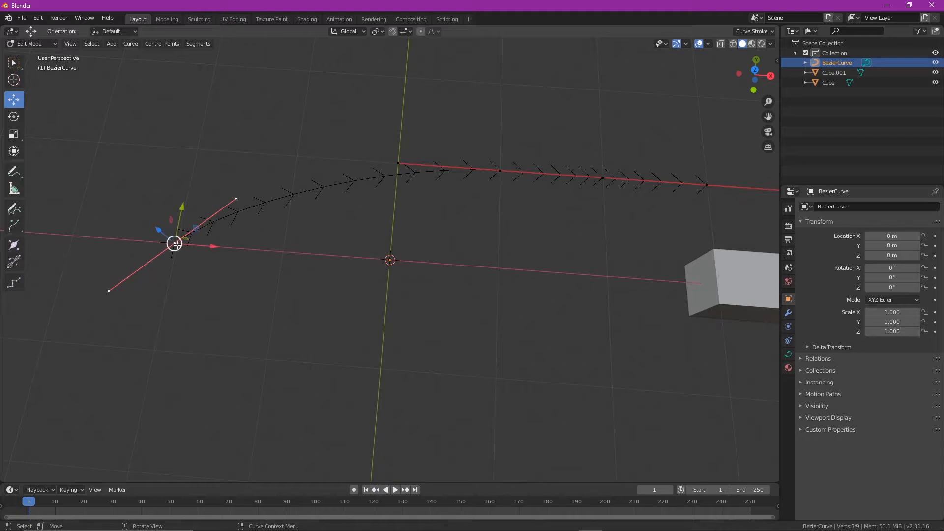
{"action": "key", "text": "n"}
{"action": "left_click", "coordinate": [740, 81]}
{"action": "type", "text": "-2"}
{"action": "key", "text": "Return"}
Position the curve's middle control point at X 0 m and Y 1 m
{"action": "middle_click_drag", "start_coordinate": [624, 209], "coordinate": [463, 164]}
{"action": "left_click", "coordinate": [493, 166]}
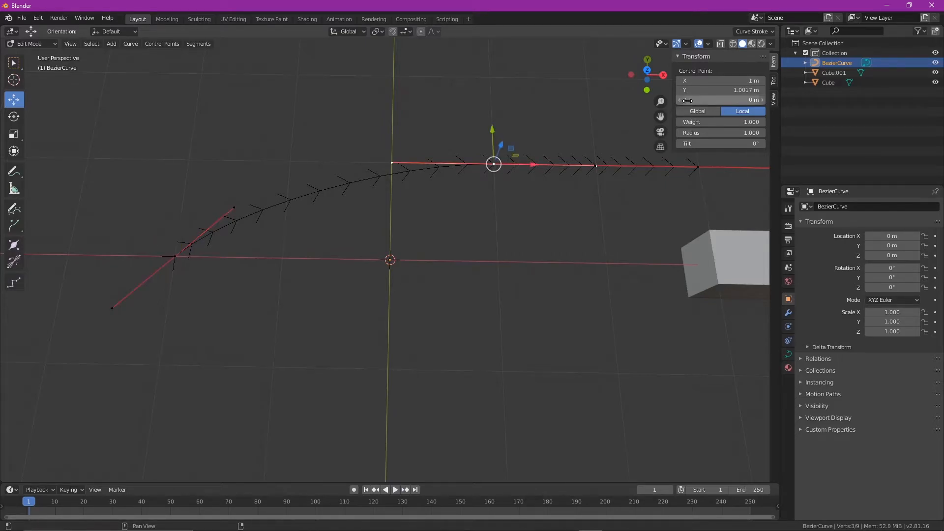
{"action": "left_click", "coordinate": [712, 91]}
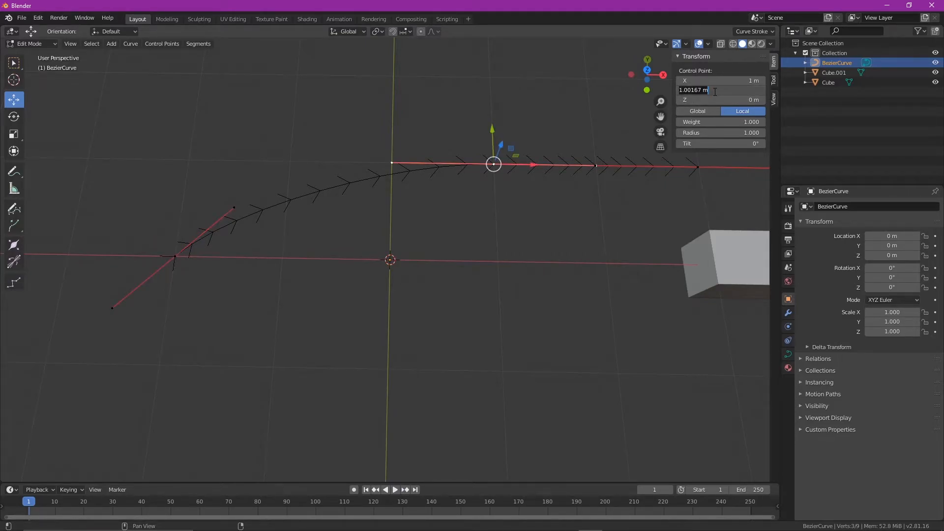
{"action": "type", "text": "1"}
{"action": "key", "text": "Return"}
{"action": "left_click", "coordinate": [715, 82]}
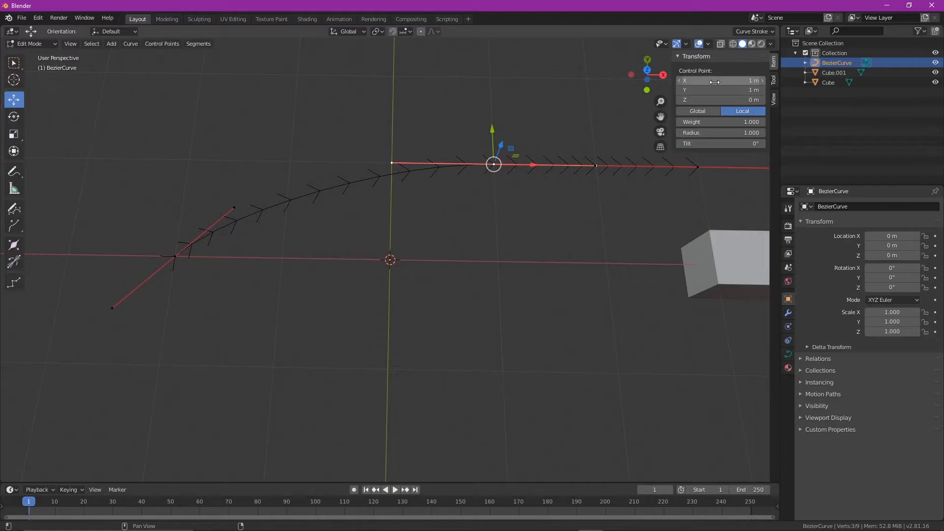
{"action": "type", "text": "0"}
{"action": "key", "text": "Return"}
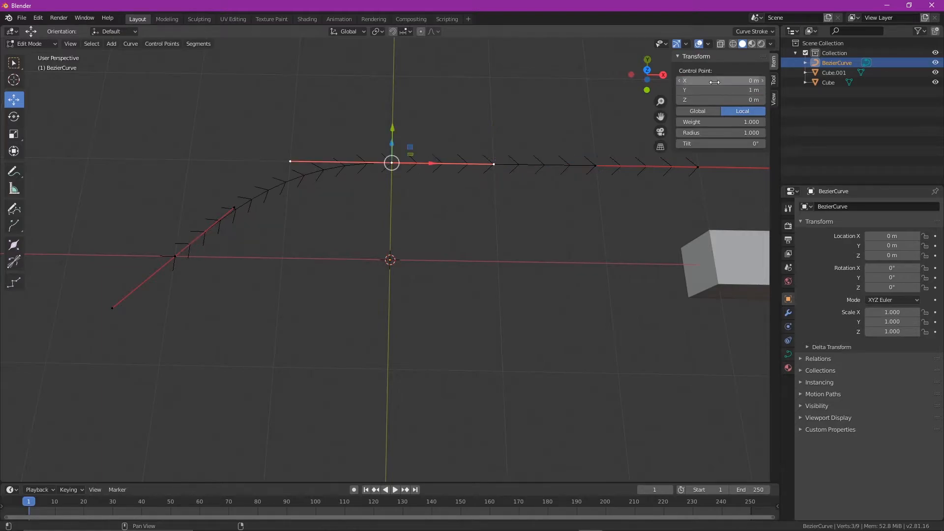
Position the extruded end control point at X 2 m and Y 0 m
{"action": "left_click", "coordinate": [594, 166]}
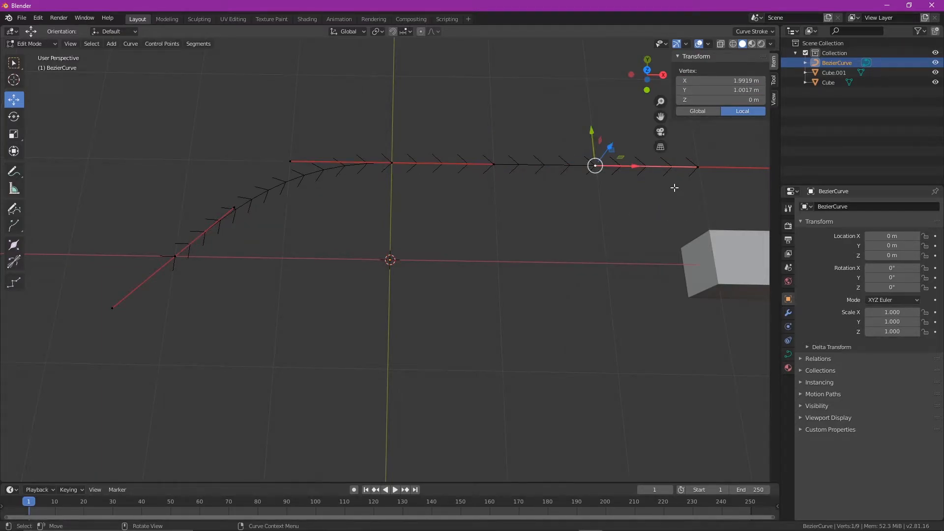
{"action": "left_click", "coordinate": [694, 169]}
{"action": "left_click", "coordinate": [727, 83]}
{"action": "type", "text": "2"}
{"action": "key", "text": "Return"}
{"action": "left_click", "coordinate": [727, 90]}
{"action": "type", "text": "0"}
{"action": "key", "text": "Return"}
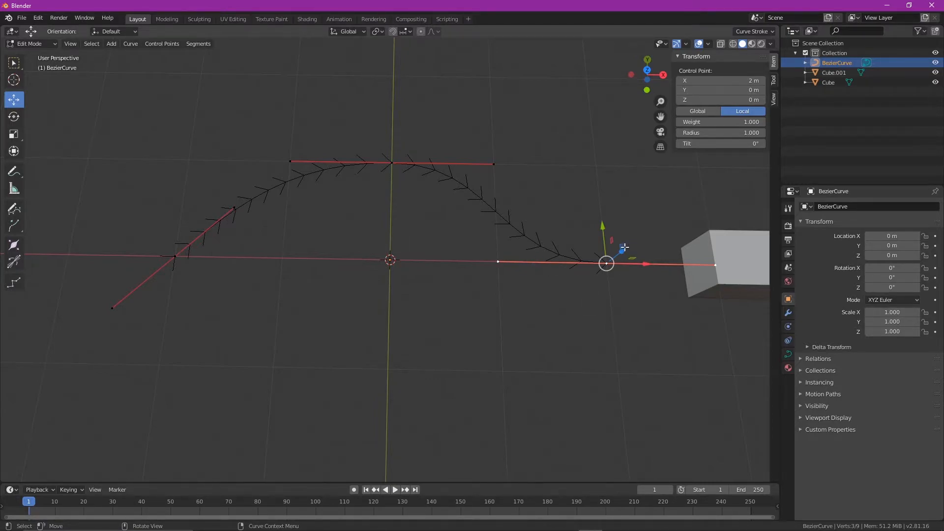
Raise the inner handle of the curve's end point along Y and set its Y coordinate to 0.8 m
{"action": "left_click_drag", "start_coordinate": [497, 262], "coordinate": [501, 258]}
{"action": "key", "text": "ctrl+z"}
{"action": "left_click", "coordinate": [498, 261]}
{"action": "left_click_drag", "start_coordinate": [500, 219], "coordinate": [63, 116]}
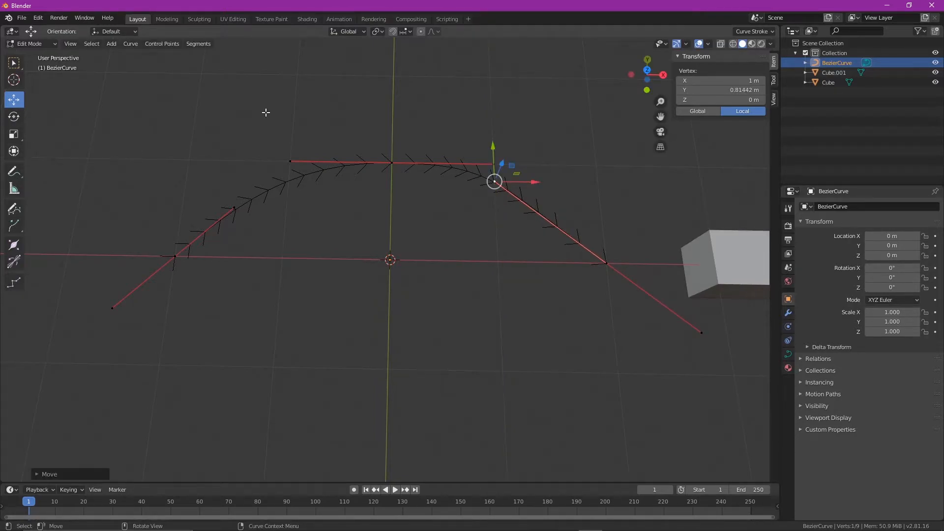
{"action": "left_click", "coordinate": [718, 91]}
{"action": "type", "text": "0.8"}
{"action": "key", "text": "Return"}
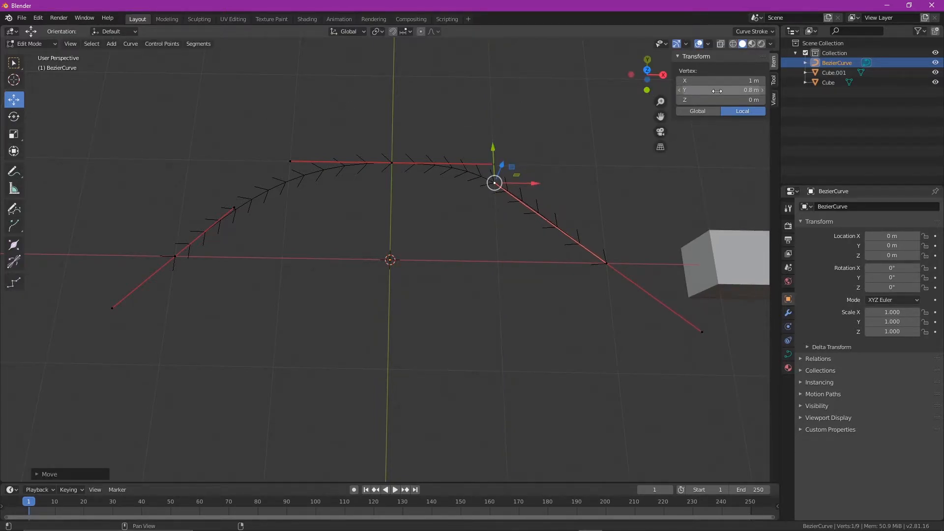
Position the inner handle of the curve's start point at X -1 m and Y 0.8 m, matching the end point's handle
{"action": "left_click", "coordinate": [233, 208]}
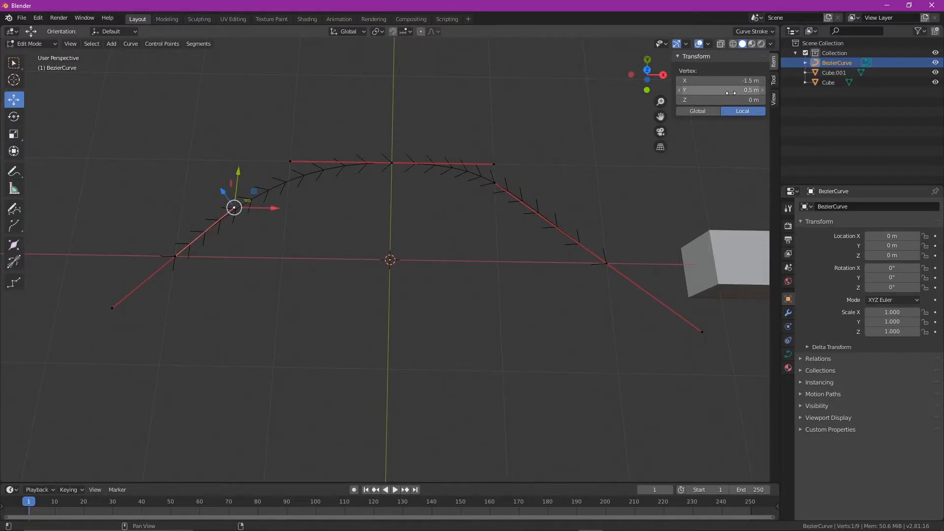
{"action": "left_click", "coordinate": [494, 183]}
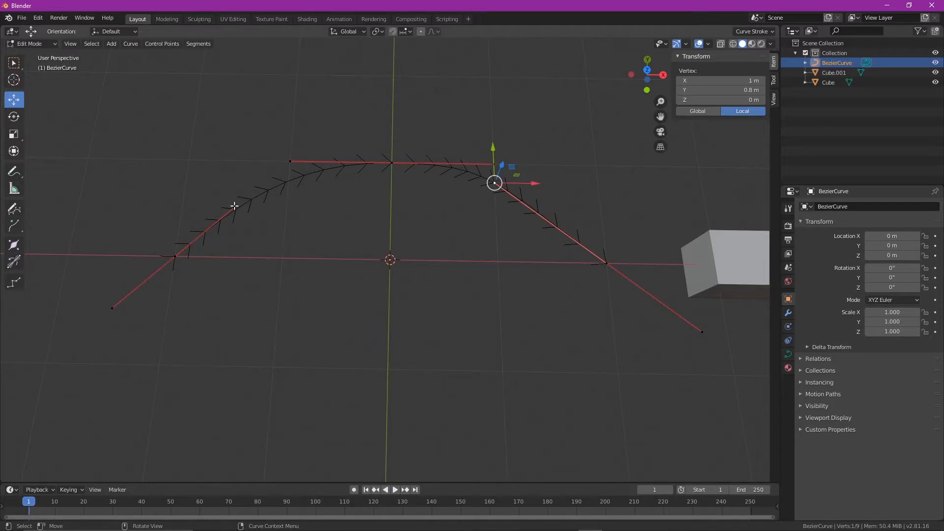
{"action": "left_click", "coordinate": [234, 207]}
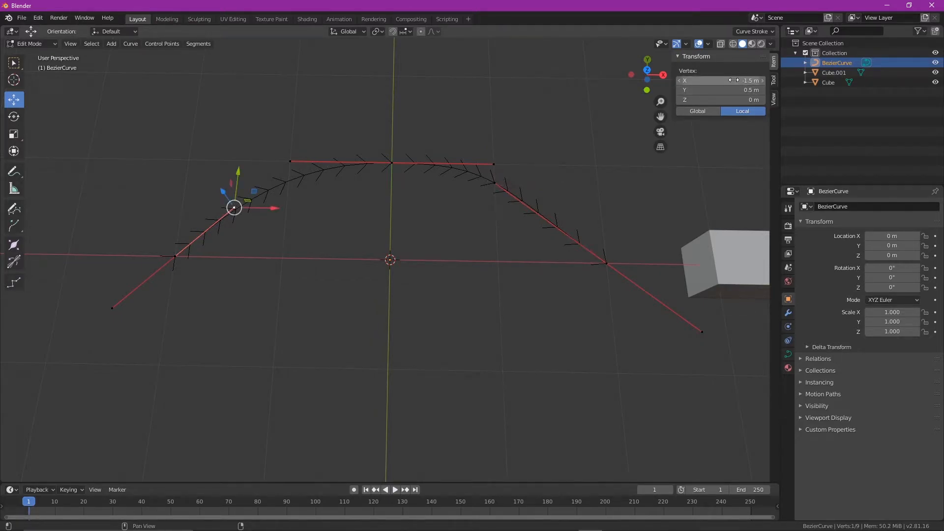
{"action": "left_click", "coordinate": [733, 80]}
{"action": "type", "text": "-1"}
{"action": "key", "text": "Return"}
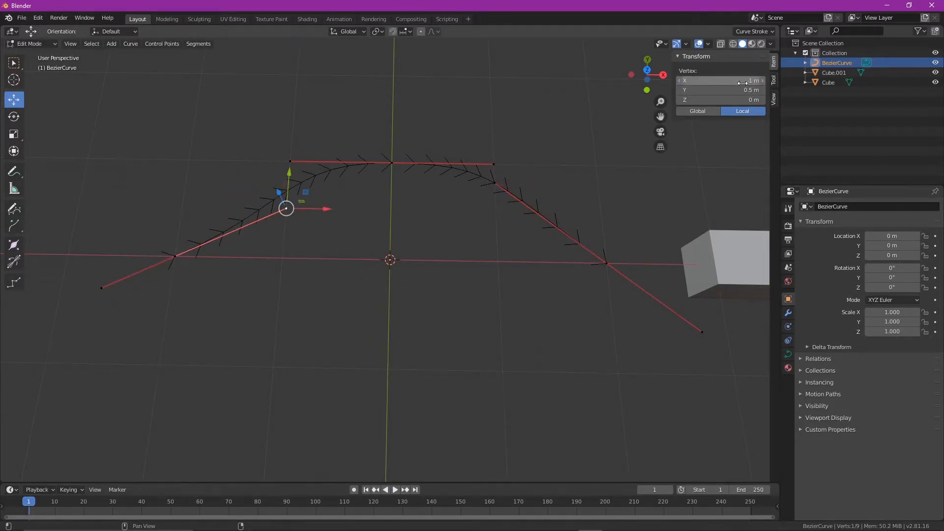
{"action": "left_click", "coordinate": [742, 93]}
{"action": "type", "text": "0.8"}
{"action": "key", "text": "Return"}
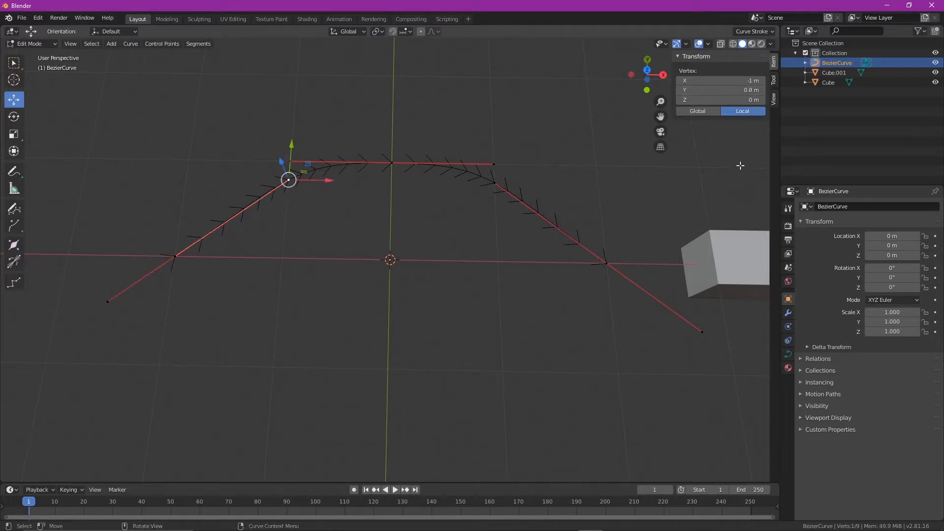
Select the curve's middle control point and snap the 3D cursor to it
{"action": "left_click", "coordinate": [509, 310]}
{"action": "middle_click_drag", "start_coordinate": [505, 320], "coordinate": [509, 378]}
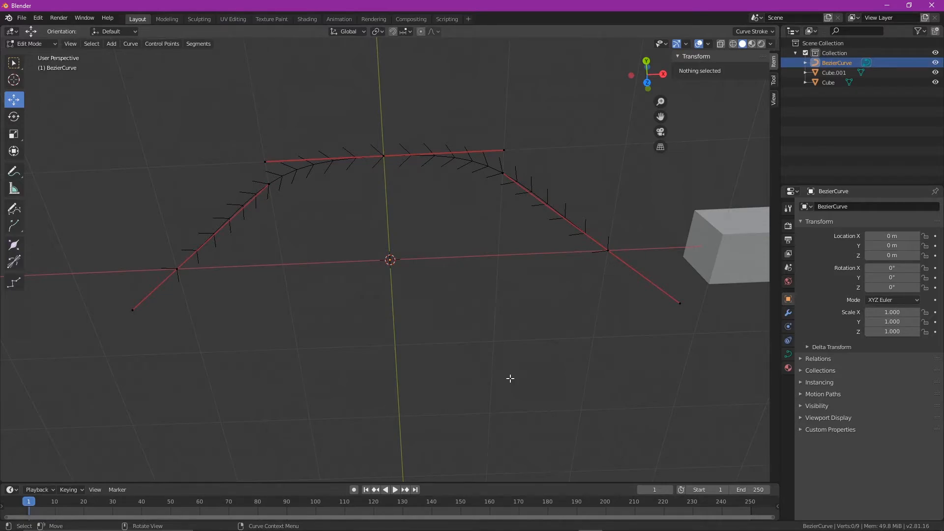
{"action": "left_click", "coordinate": [381, 156]}
{"action": "middle_click_drag", "start_coordinate": [445, 226], "coordinate": [460, 123]}
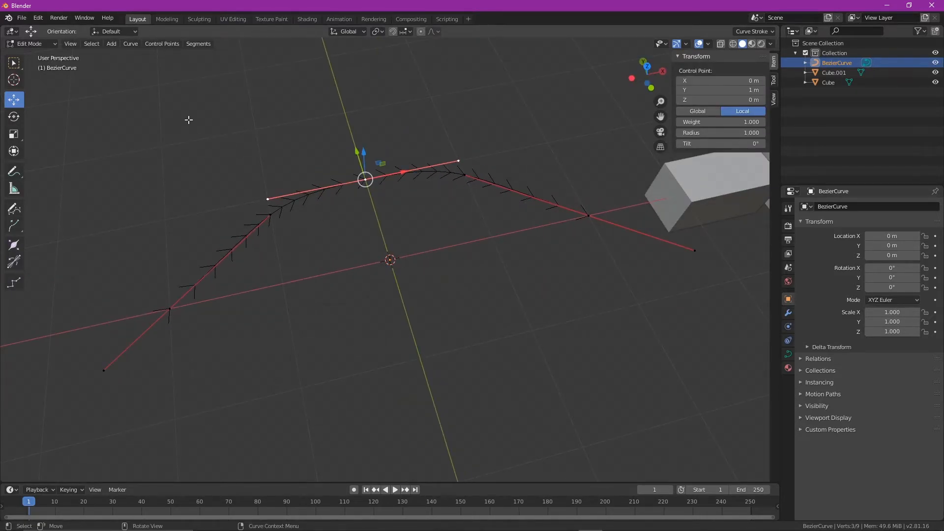
{"action": "left_click", "coordinate": [123, 45]}
{"action": "mouse_move", "coordinate": [163, 75]}
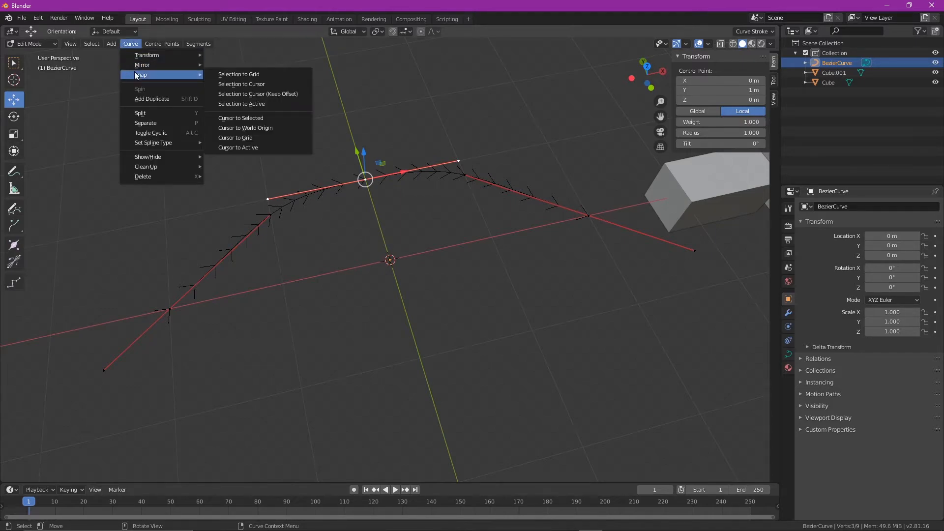
{"action": "left_click", "coordinate": [269, 118]}
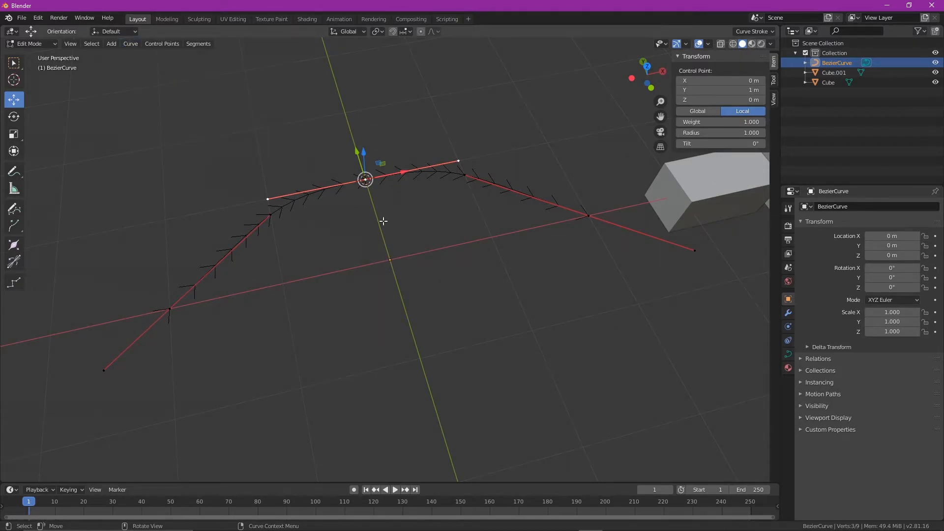
Return to Object Mode, set the curve's origin to the 3D cursor, and deselect the curve
{"action": "mouse_move", "coordinate": [381, 240]}
{"action": "middle_mouse_down"}
{"action": "mouse_move", "coordinate": [388, 257]}
{"action": "mouse_move", "coordinate": [375, 249]}
{"action": "middle_mouse_up"}
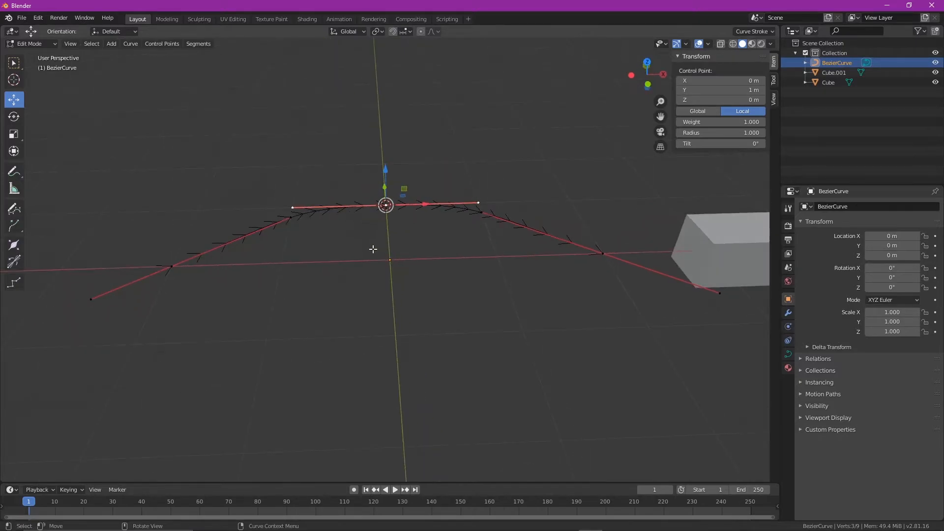
{"action": "key", "text": "Tab"}
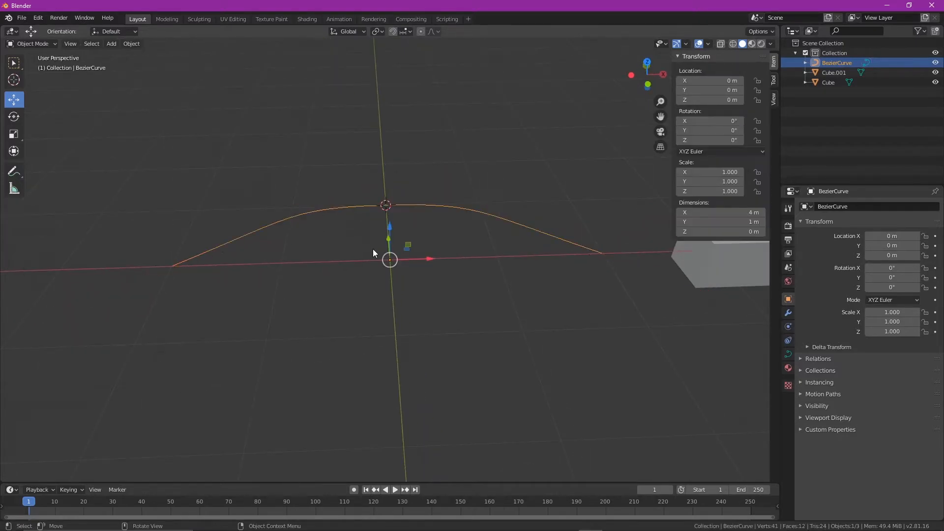
{"action": "left_click", "coordinate": [114, 46]}
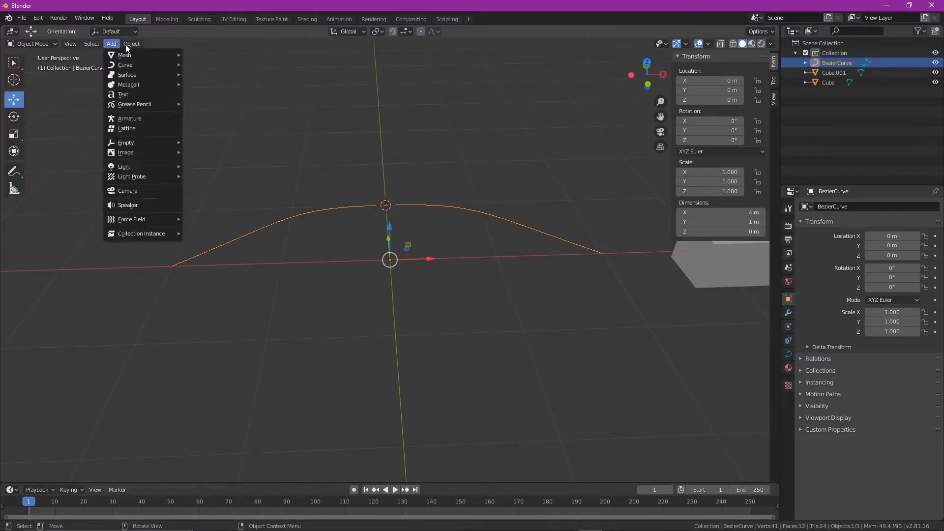
{"action": "mouse_move", "coordinate": [132, 43]}
{"action": "mouse_move", "coordinate": [143, 65]}
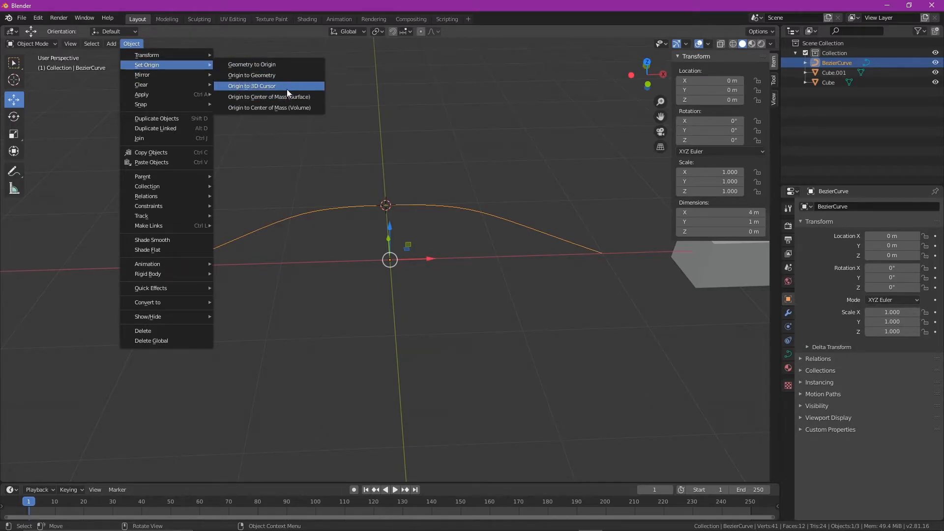
{"action": "left_click", "coordinate": [287, 90]}
{"action": "left_click", "coordinate": [448, 278]}
Move the block nearest the curve along X to about -0.85 m
{"action": "middle_click_drag", "start_coordinate": [449, 279], "coordinate": [563, 289]}
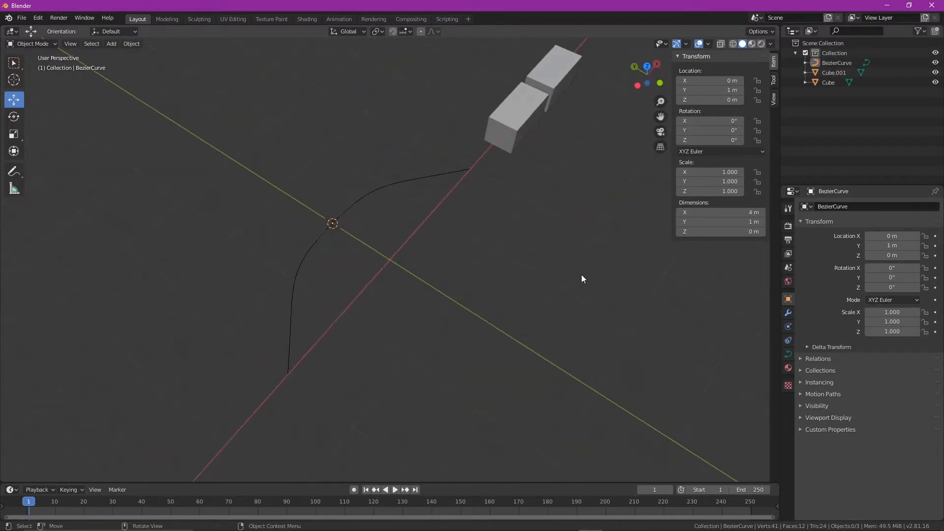
{"action": "left_click", "coordinate": [527, 125]}
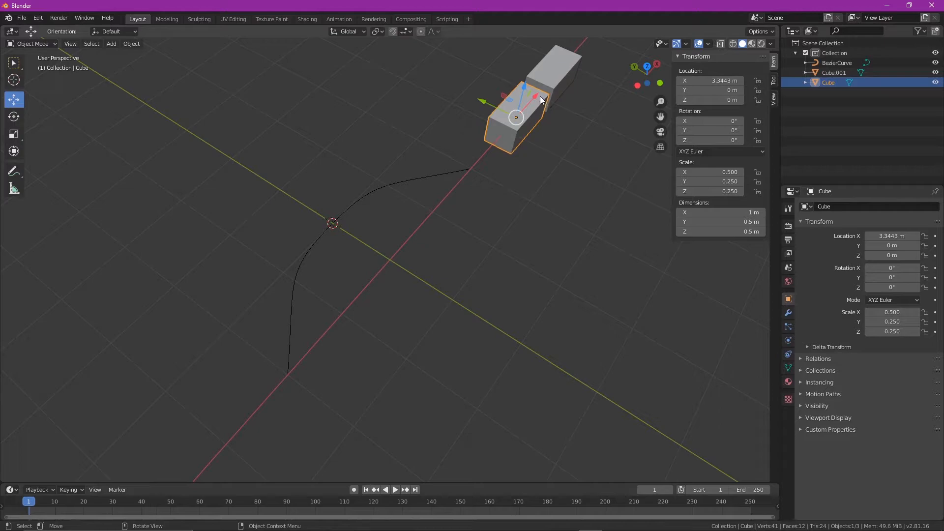
{"action": "key", "text": "g"}
{"action": "key", "text": "x"}
{"action": "left_click", "coordinate": [351, 280]}
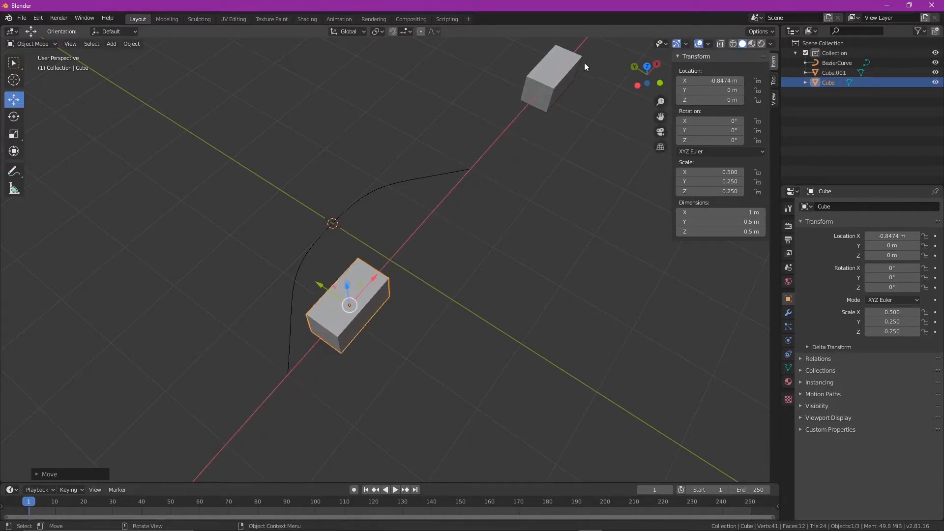
{"action": "left_click", "coordinate": [561, 78]}
{"action": "key", "text": "g"}
{"action": "key", "text": "x"}
{"action": "key", "text": "Escape"}
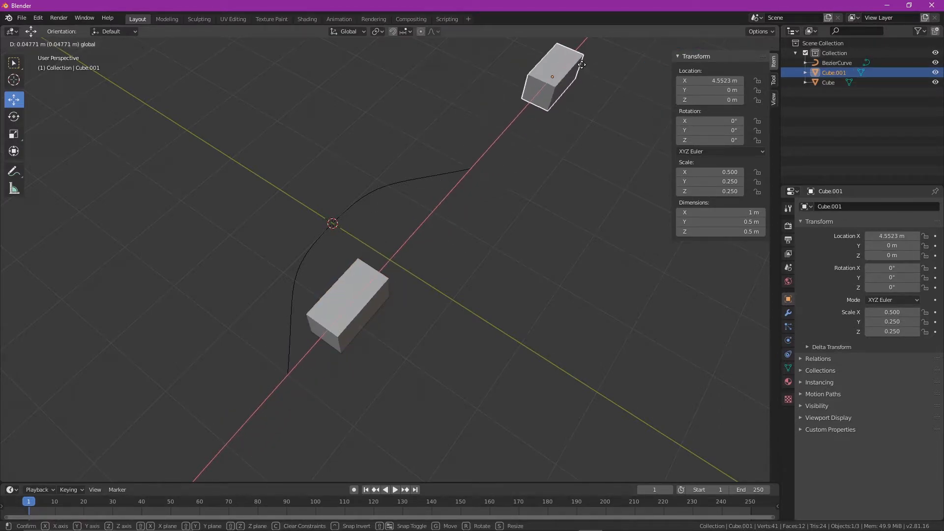
Select the negative-X end face of the block beside the curve in Edit Mode and snap the 3D cursor to it
{"action": "left_click", "coordinate": [345, 296]}
{"action": "middle_click_drag", "start_coordinate": [438, 338], "coordinate": [389, 322]}
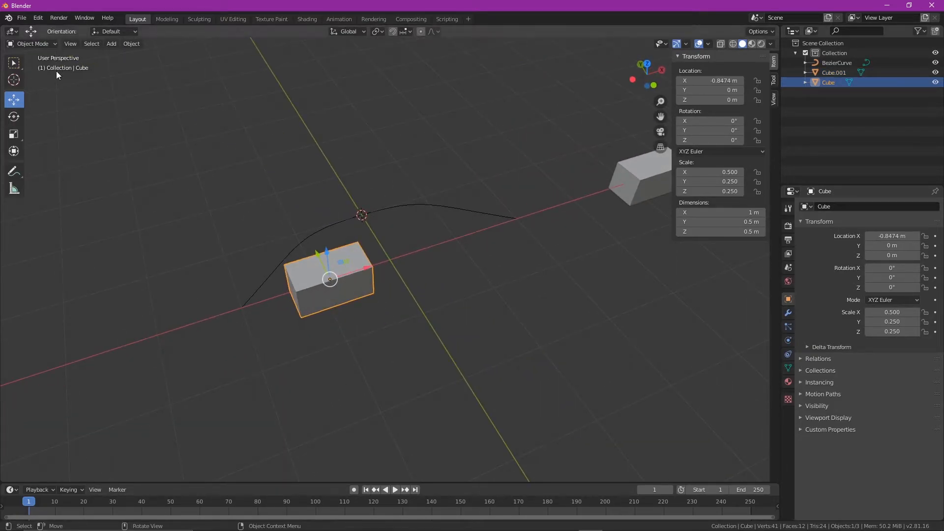
{"action": "key", "text": "Tab"}
{"action": "middle_click_drag", "start_coordinate": [282, 304], "coordinate": [279, 265]}
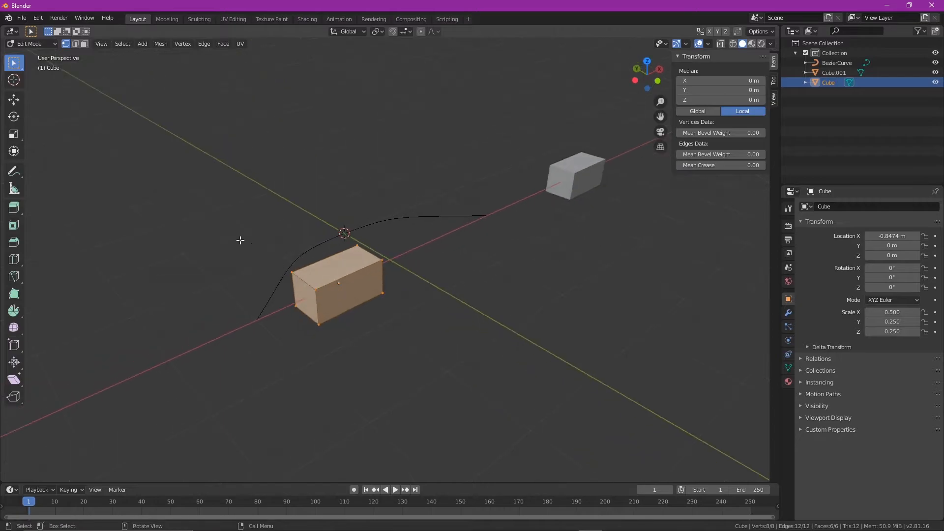
{"action": "left_click", "coordinate": [84, 44]}
{"action": "left_click", "coordinate": [307, 301]}
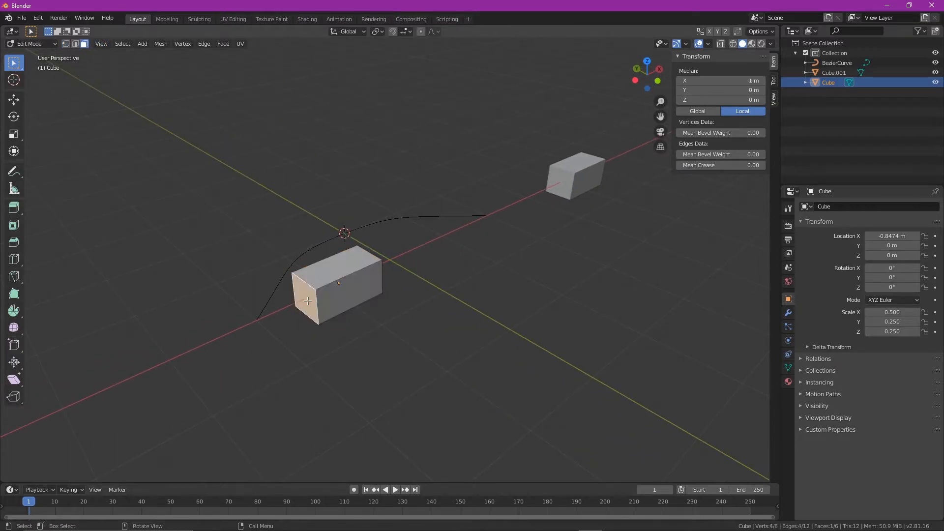
{"action": "left_click", "coordinate": [168, 43]}
{"action": "mouse_move", "coordinate": [187, 74]}
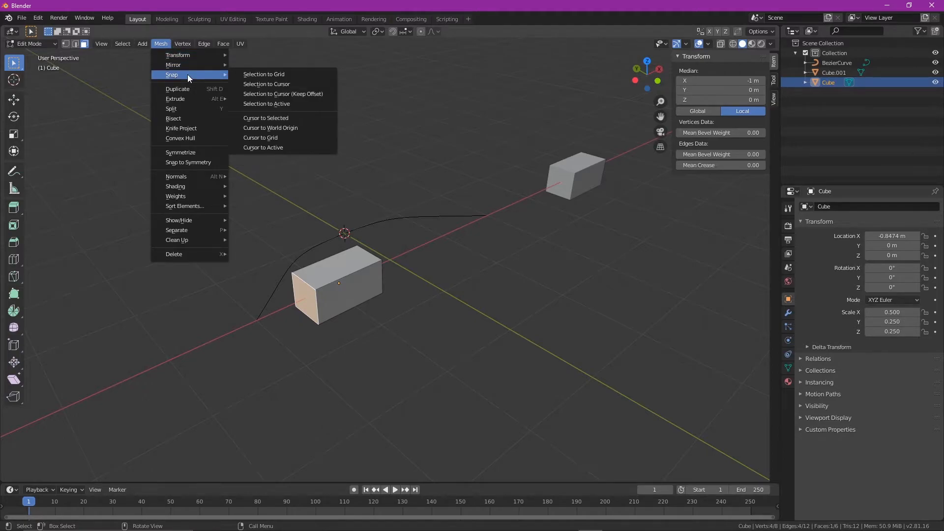
{"action": "left_click", "coordinate": [281, 117]}
Set the block's origin to the 3D cursor and move the block along X to about -2 m, at the curve's start
{"action": "key", "text": "Tab"}
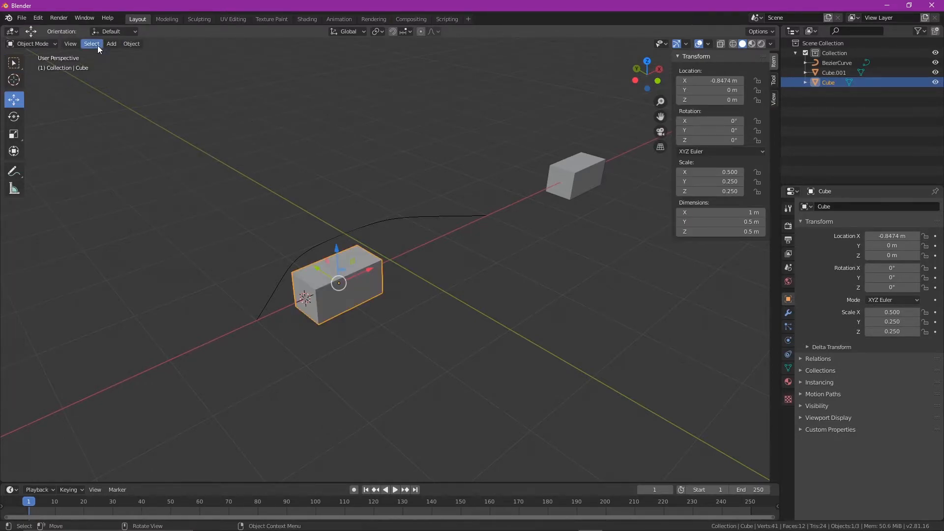
{"action": "left_click", "coordinate": [131, 43]}
{"action": "mouse_move", "coordinate": [149, 55]}
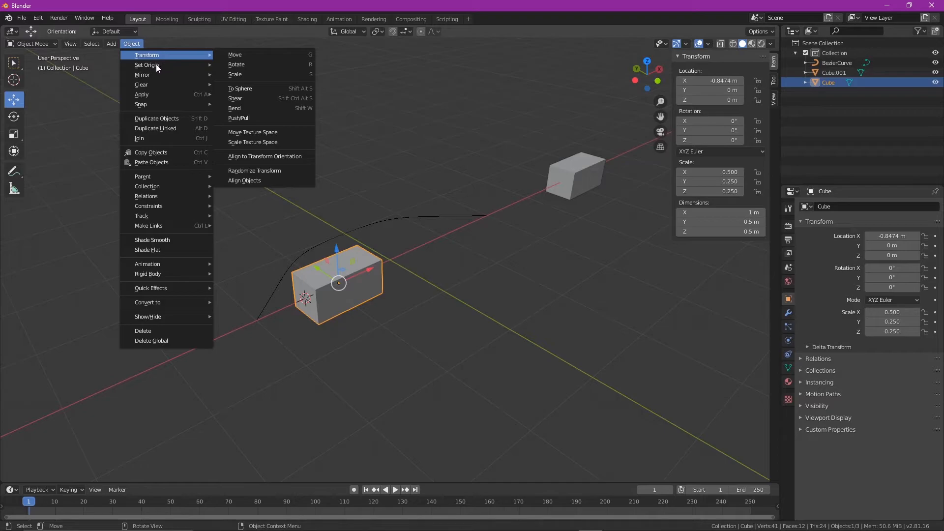
{"action": "mouse_move", "coordinate": [187, 61]}
{"action": "left_click", "coordinate": [248, 86]}
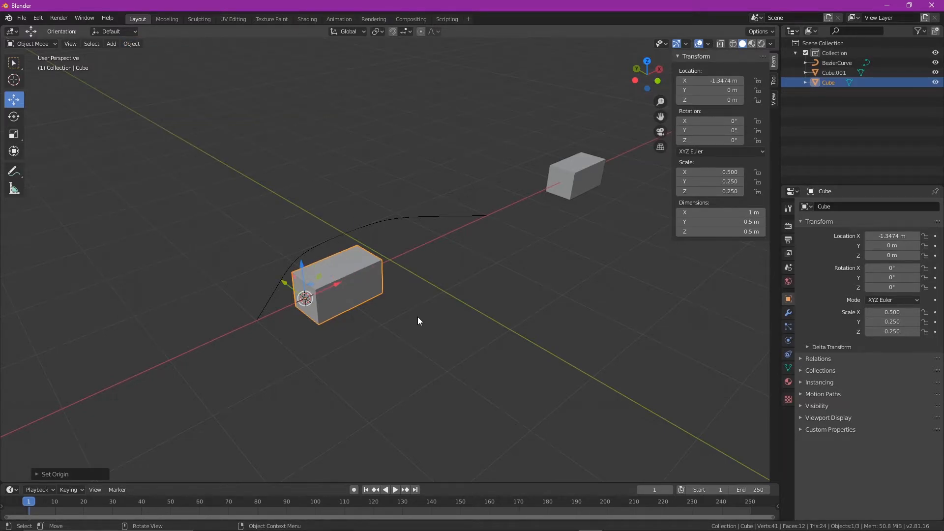
{"action": "left_click_drag", "start_coordinate": [331, 291], "coordinate": [308, 348]}
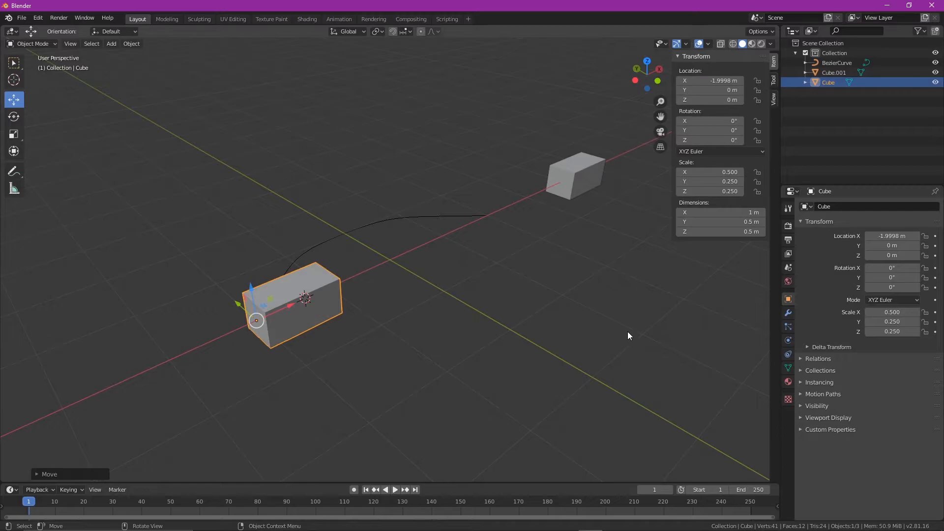
Add a Curve modifier to the block with BezierCurve as its object
{"action": "left_click", "coordinate": [789, 315]}
{"action": "left_click", "coordinate": [824, 206]}
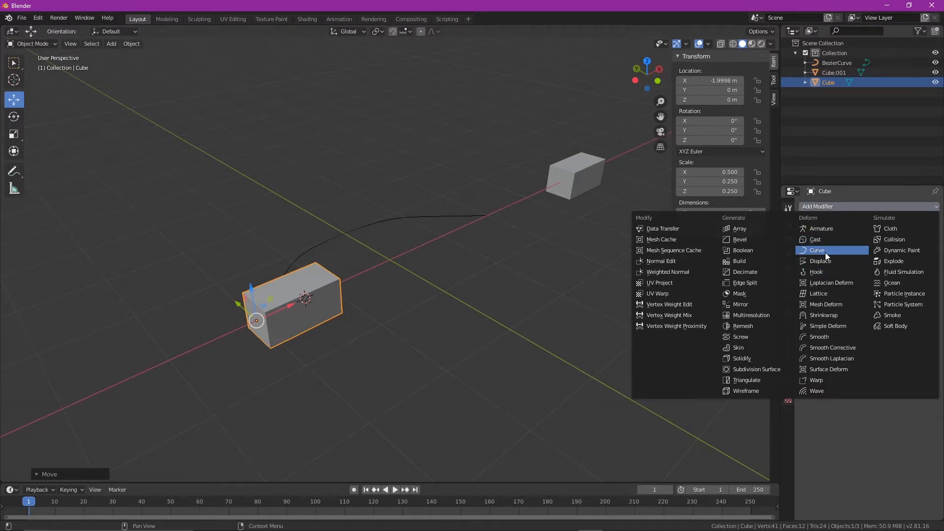
{"action": "left_click", "coordinate": [825, 251]}
{"action": "left_click", "coordinate": [826, 261]}
{"action": "left_click", "coordinate": [825, 273]}
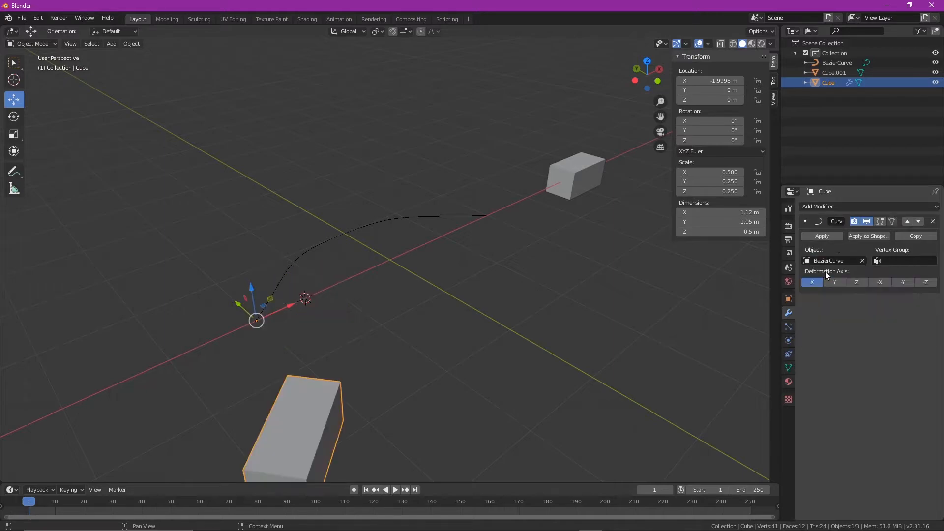
Slide the deformed block along X and Y to about X -0.72 m and Y 1.01 m
{"action": "middle_click_drag", "start_coordinate": [413, 366], "coordinate": [294, 316]}
{"action": "left_click_drag", "start_coordinate": [294, 316], "coordinate": [403, 294]}
{"action": "middle_click_drag", "start_coordinate": [403, 294], "coordinate": [379, 286]}
{"action": "left_click_drag", "start_coordinate": [377, 289], "coordinate": [301, 329]}
{"action": "middle_click_drag", "start_coordinate": [301, 329], "coordinate": [438, 340]}
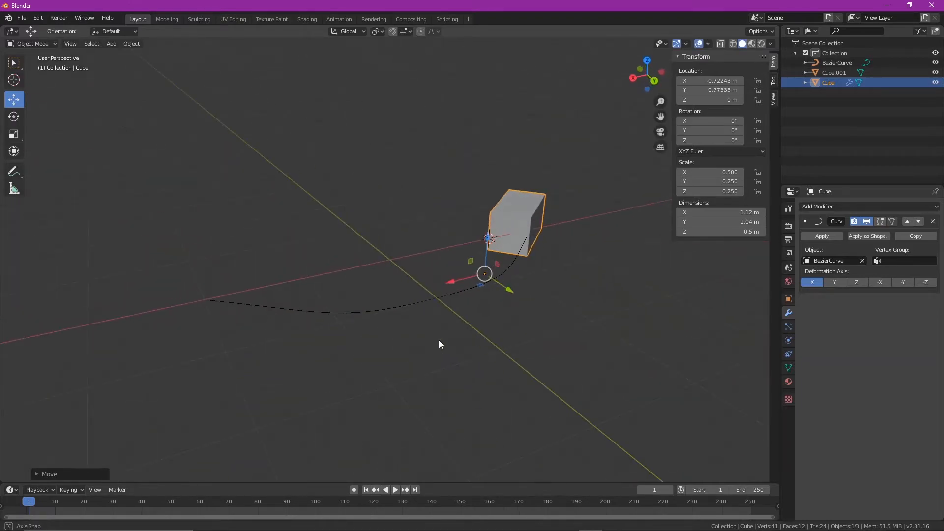
{"action": "left_click_drag", "start_coordinate": [509, 290], "coordinate": [523, 297]}
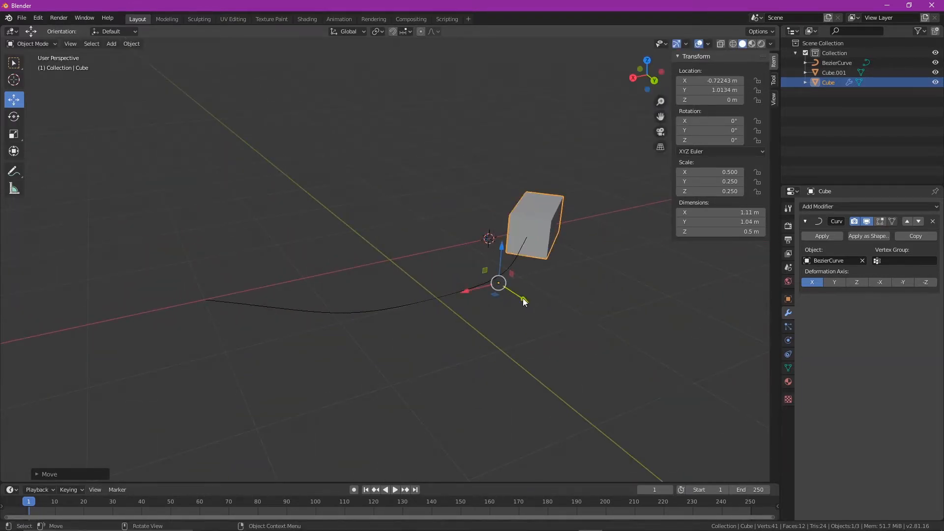
Clear the locations of the curve and the deformed block so both origins sit at the world origin
{"action": "left_click", "coordinate": [433, 301]}
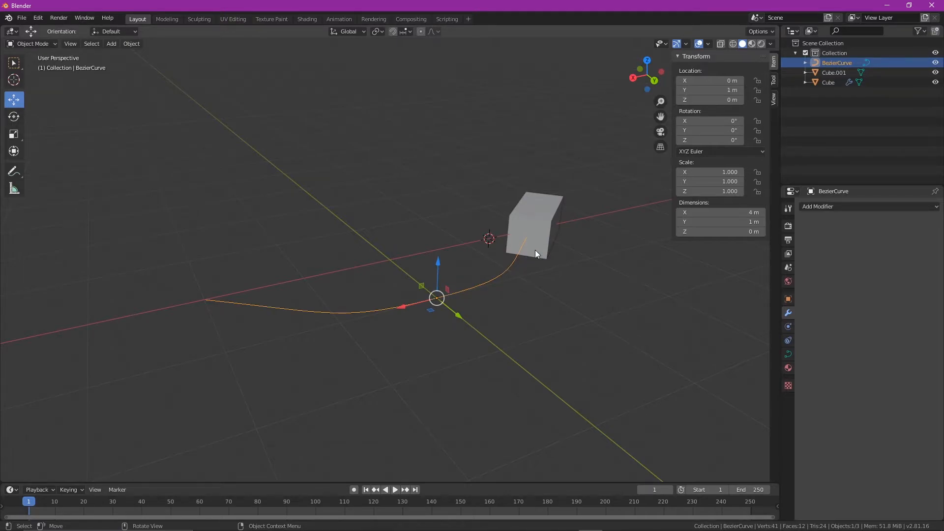
{"action": "key", "text": "alt+g"}
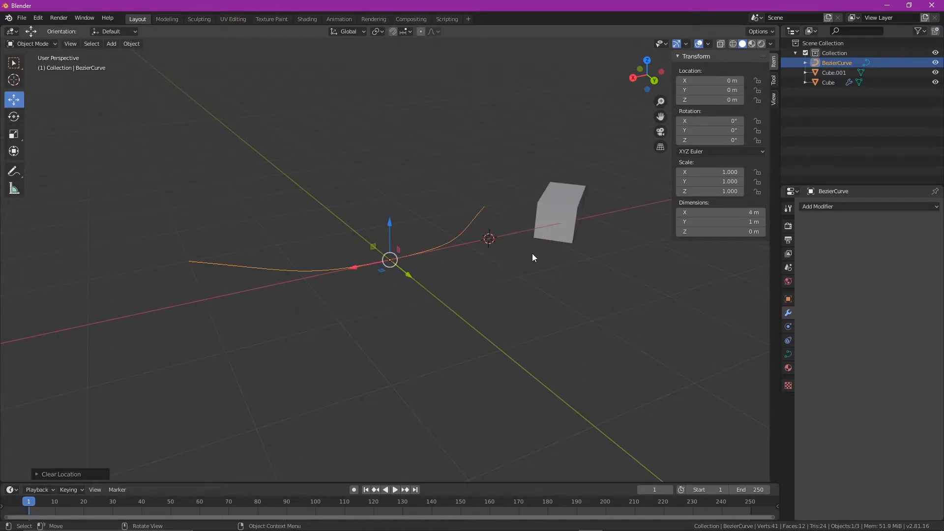
{"action": "left_click", "coordinate": [539, 209]}
{"action": "key", "text": "alt+g"}
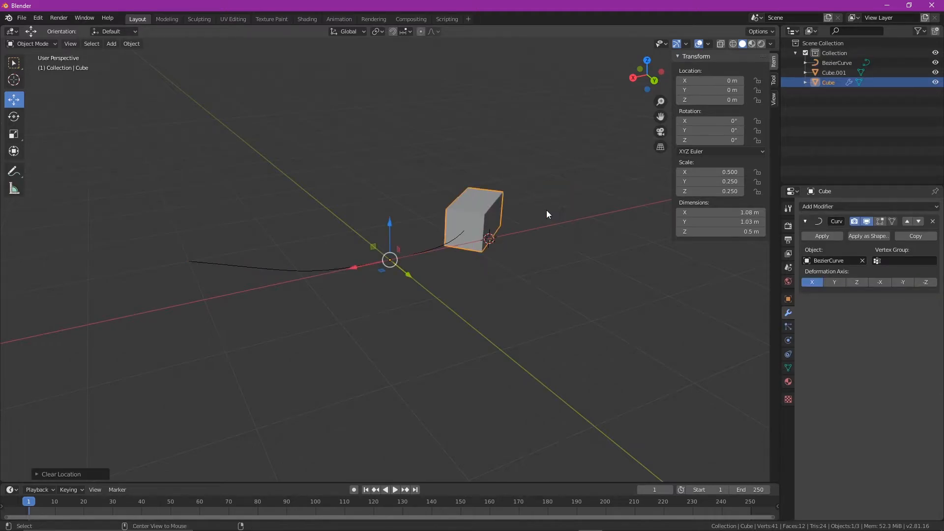
Slide the deformed block along X to about 3.39 m, and back to about 1.82 m
{"action": "middle_click_drag", "start_coordinate": [523, 246], "coordinate": [347, 263]}
{"action": "key", "text": "g"}
{"action": "key", "text": "x"}
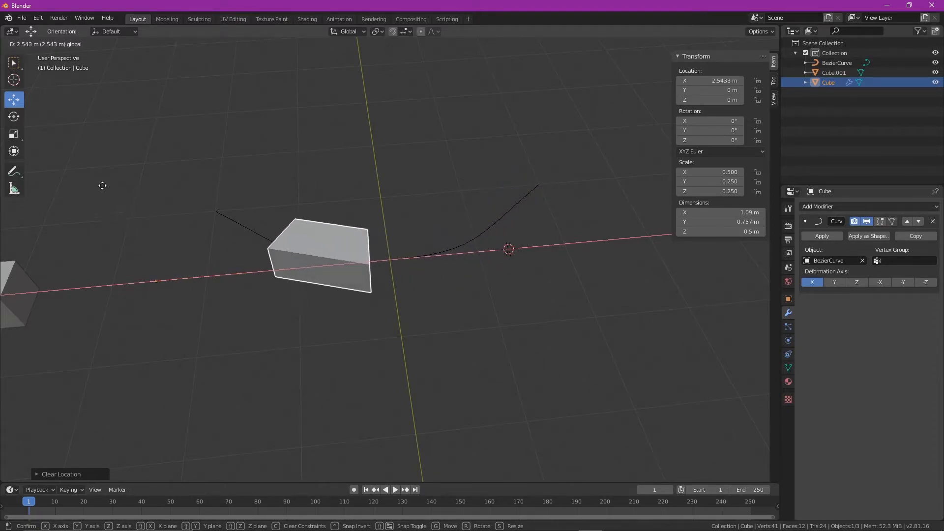
{"action": "left_click", "coordinate": [43, 156]}
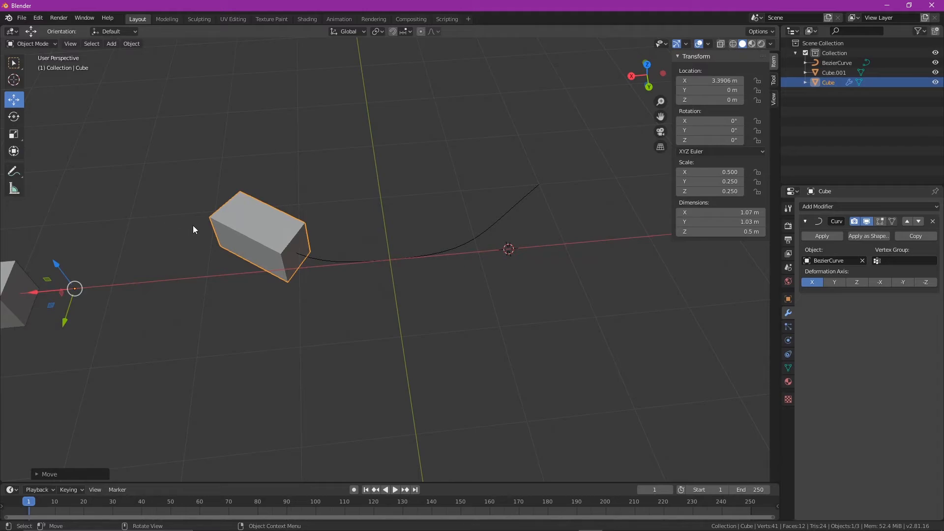
{"action": "left_click_drag", "start_coordinate": [36, 296], "coordinate": [186, 281]}
{"action": "middle_click_drag", "start_coordinate": [200, 287], "coordinate": [342, 311]}
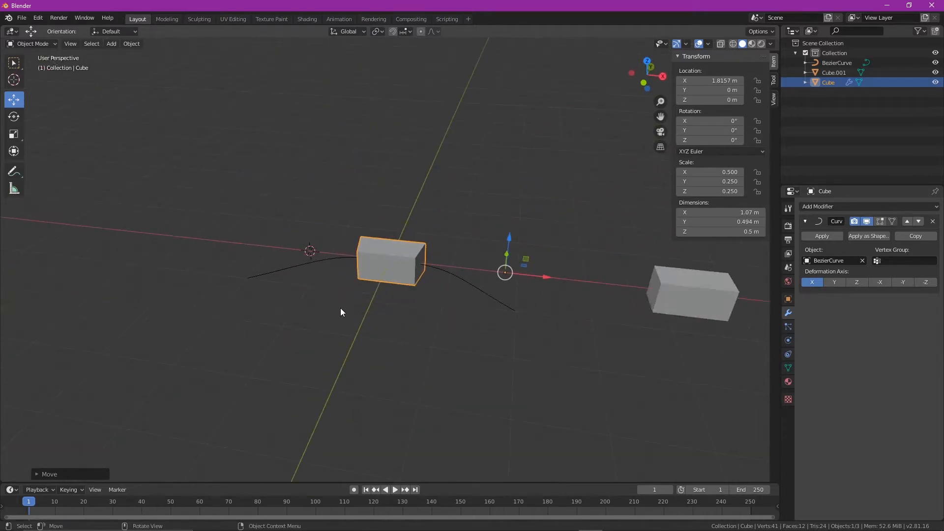
Move the undeformed block to about X 2.00 m and Z 0.94 m, and check its mesh in Edit Mode
{"action": "left_click", "coordinate": [659, 289]}
{"action": "left_click_drag", "start_coordinate": [686, 301], "coordinate": [510, 216]}
{"action": "middle_click_drag", "start_coordinate": [509, 229], "coordinate": [564, 272]}
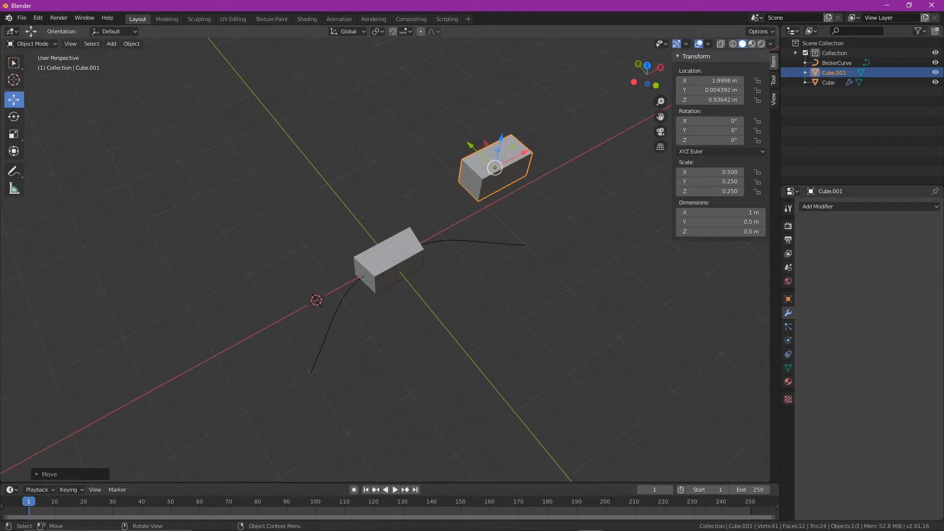
{"action": "key", "text": "Tab"}
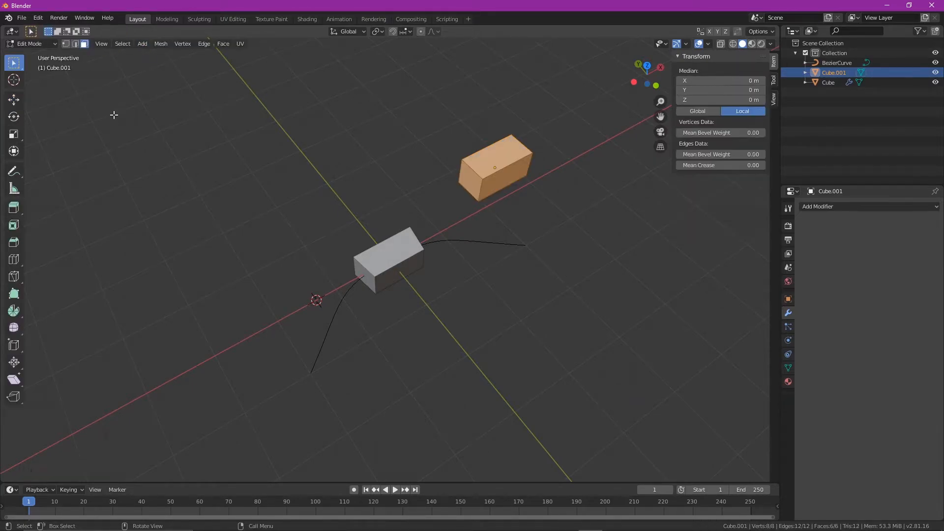
{"action": "middle_click_drag", "start_coordinate": [280, 179], "coordinate": [354, 165]}
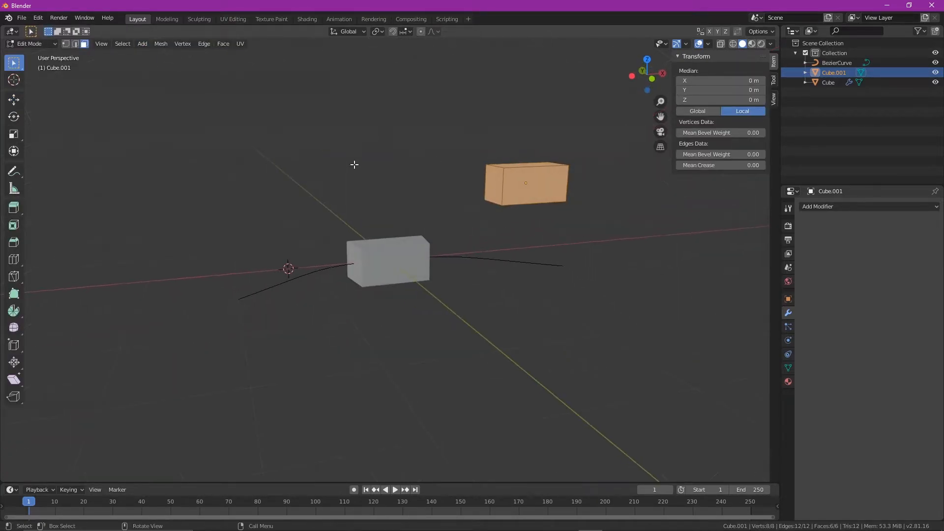
{"action": "middle_click_drag", "start_coordinate": [389, 191], "coordinate": [425, 252]}
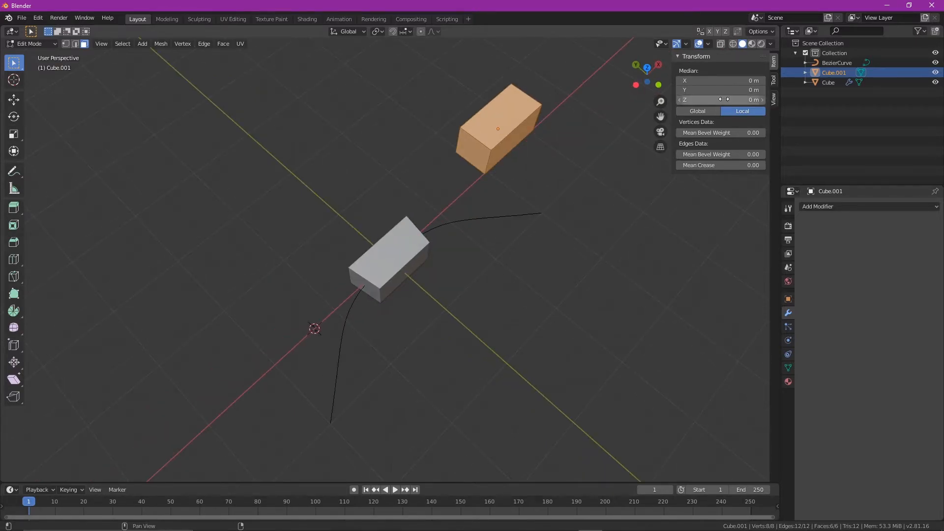
{"action": "key", "text": "Tab"}
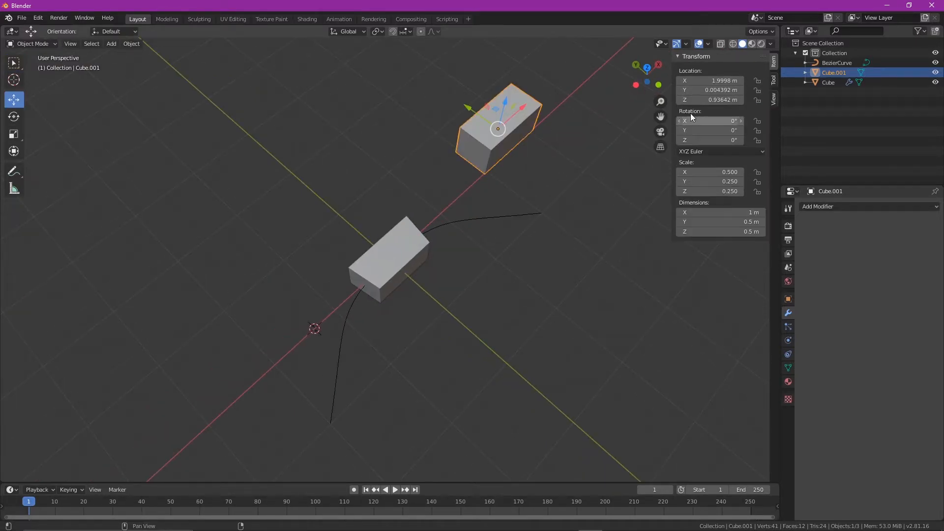
Set the undeformed block's X, Y and Z location to 0 m
{"action": "left_click", "coordinate": [712, 81]}
{"action": "type", "text": "0"}
{"action": "key", "text": "Return"}
{"action": "left_click", "coordinate": [712, 91]}
{"action": "type", "text": "0"}
{"action": "key", "text": "Return"}
{"action": "left_click", "coordinate": [706, 100]}
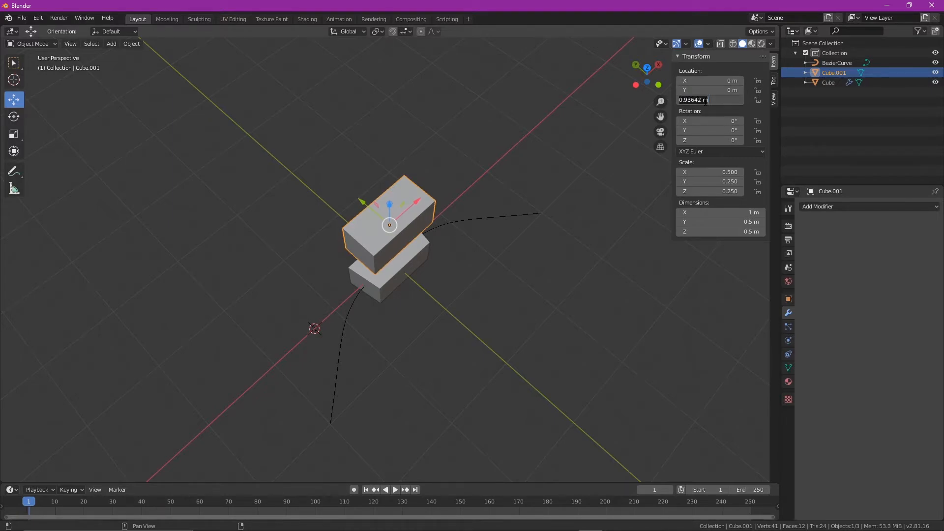
{"action": "type", "text": "0"}
{"action": "key", "text": "Return"}
{"action": "middle_click_drag", "start_coordinate": [606, 161], "coordinate": [384, 296]}
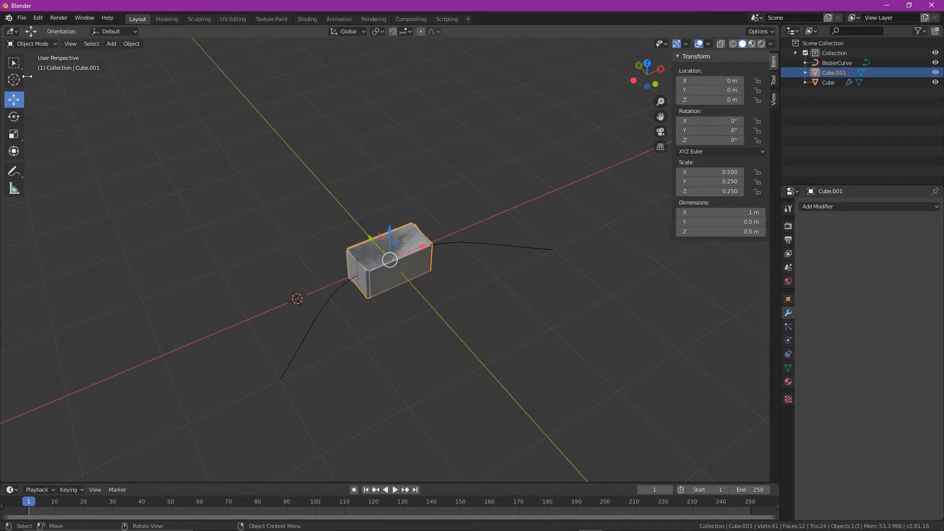
Snap the 3D cursor to the undeformed block's negative-X end face and set the block's origin to the 3D cursor
{"action": "key", "text": "Tab"}
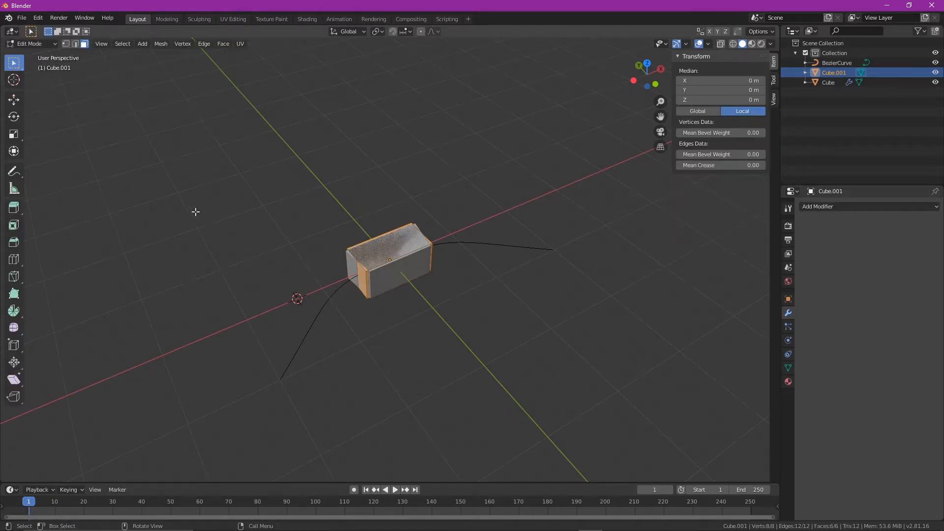
{"action": "left_click", "coordinate": [362, 280]}
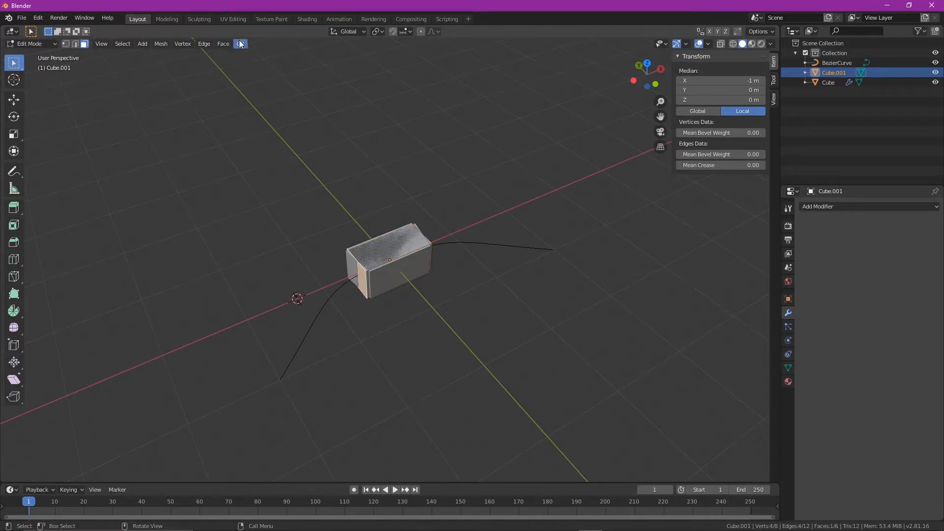
{"action": "left_click", "coordinate": [163, 45]}
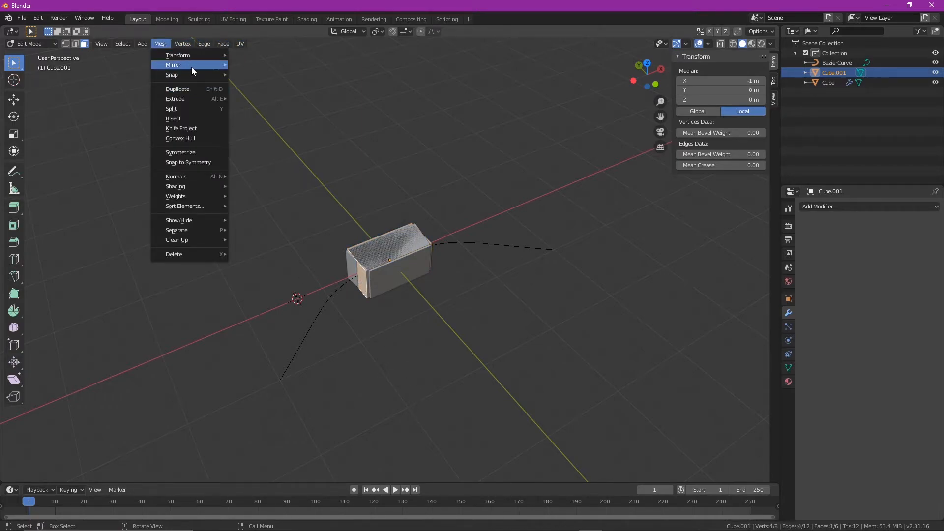
{"action": "mouse_move", "coordinate": [190, 72]}
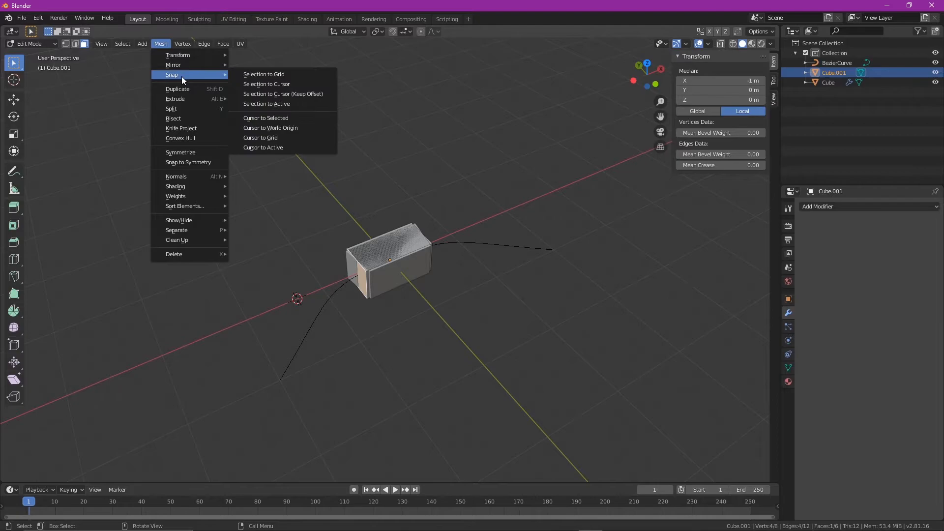
{"action": "left_click", "coordinate": [282, 127]}
{"action": "key", "text": "Tab"}
{"action": "left_click", "coordinate": [130, 44]}
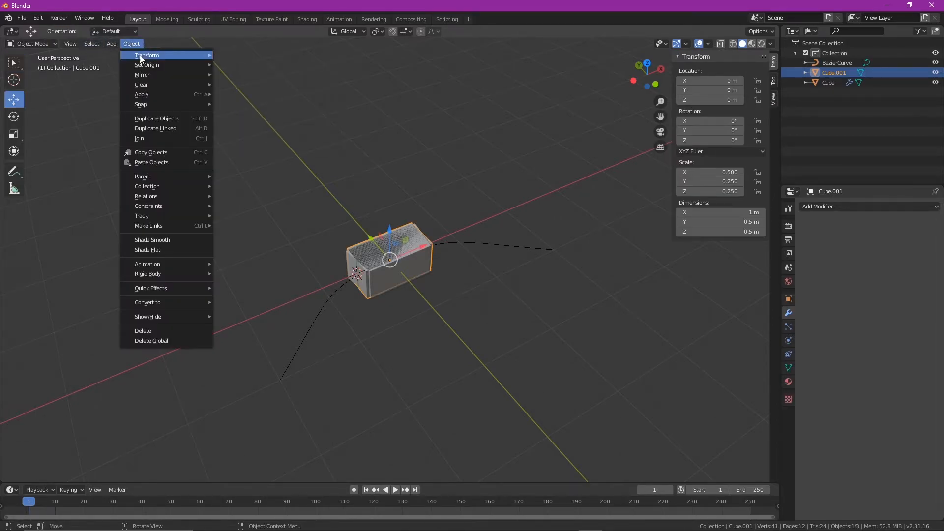
{"action": "mouse_move", "coordinate": [157, 63]}
{"action": "left_click", "coordinate": [258, 87]}
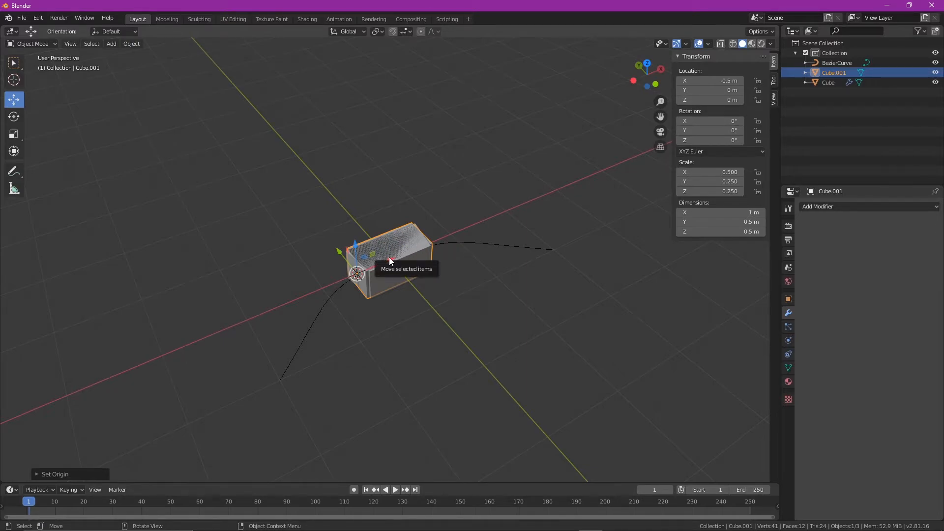
Clear the undeformed block's location and slide it along X to about 2.98 m
{"action": "key", "text": "g"}
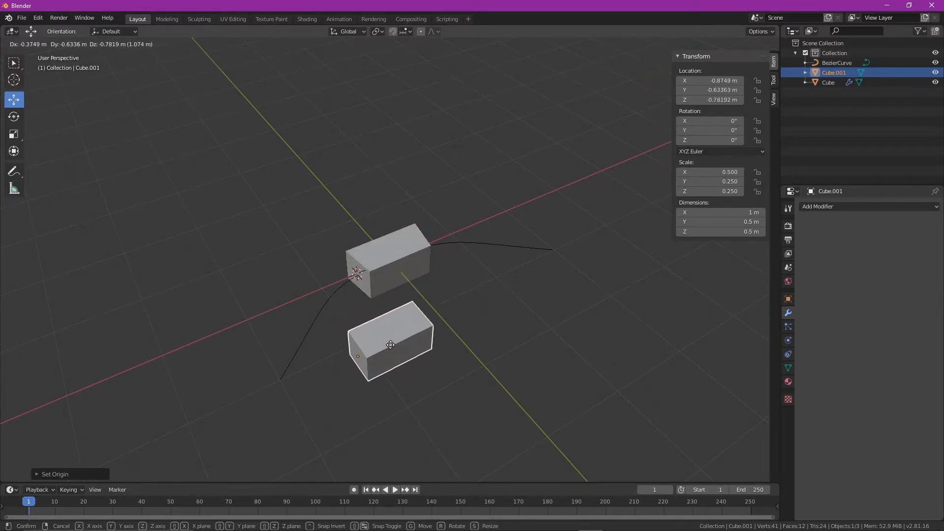
{"action": "right_click", "coordinate": [487, 353]}
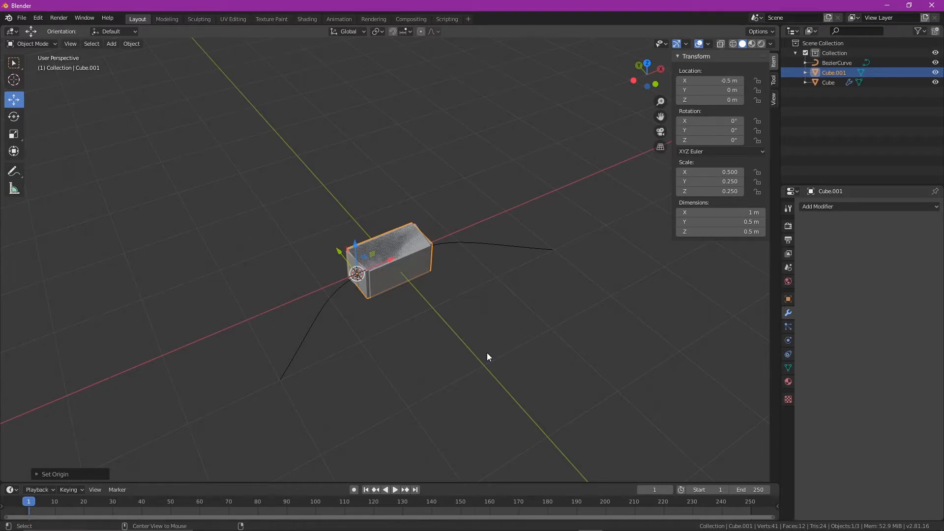
{"action": "key", "text": "alt+g"}
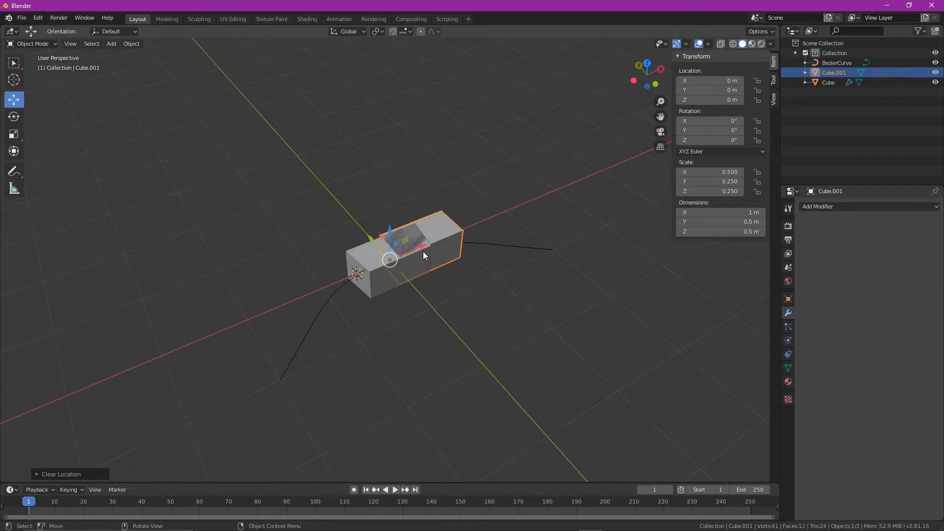
{"action": "left_click_drag", "start_coordinate": [428, 247], "coordinate": [603, 189]}
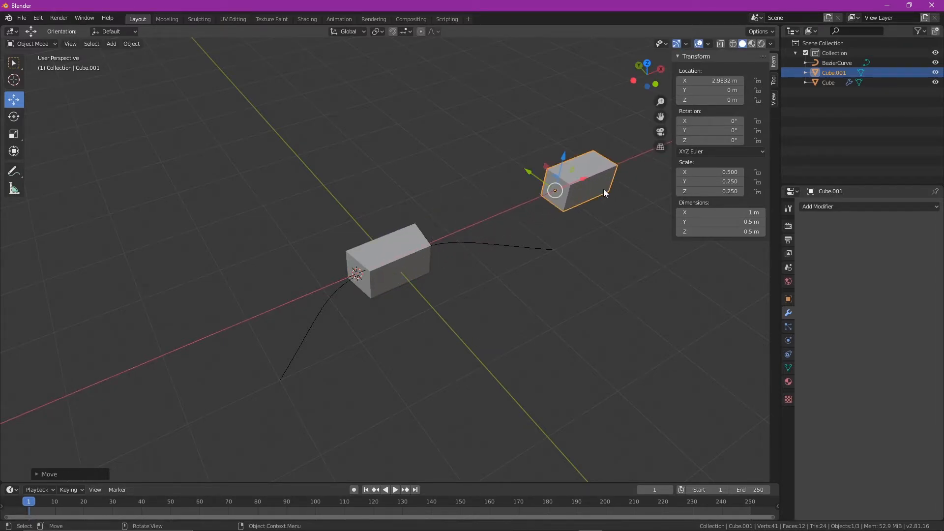
Paste a copy of the undeformed block and place it along X at about 4.20 m
{"action": "key", "text": "ctrl+v"}
{"action": "key", "text": "g"}
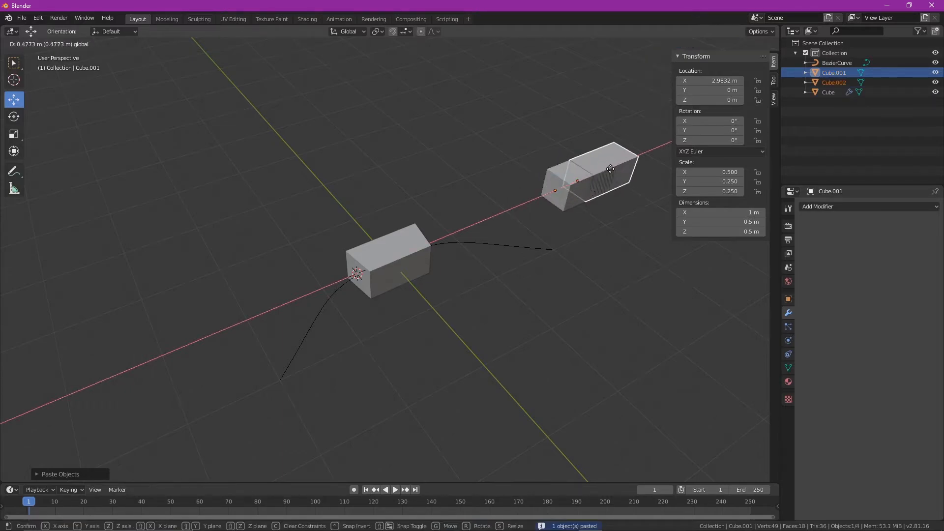
{"action": "left_click", "coordinate": [635, 152]}
{"action": "left_click", "coordinate": [603, 182]}
{"action": "middle_click_drag", "start_coordinate": [534, 246], "coordinate": [579, 259]}
{"action": "left_click", "coordinate": [629, 251]}
Add a Curve modifier to Cube.001 with BezierCurve as its object
{"action": "left_click", "coordinate": [571, 255]}
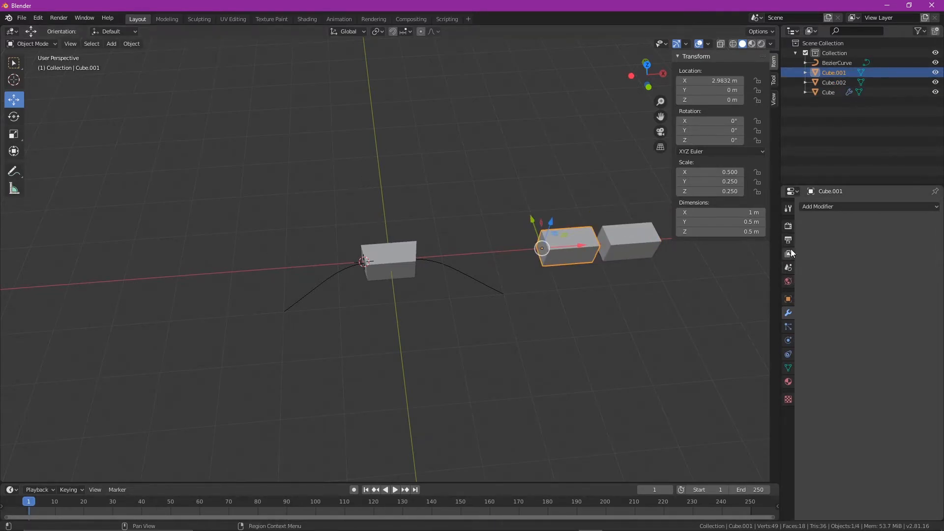
{"action": "left_click", "coordinate": [821, 208]}
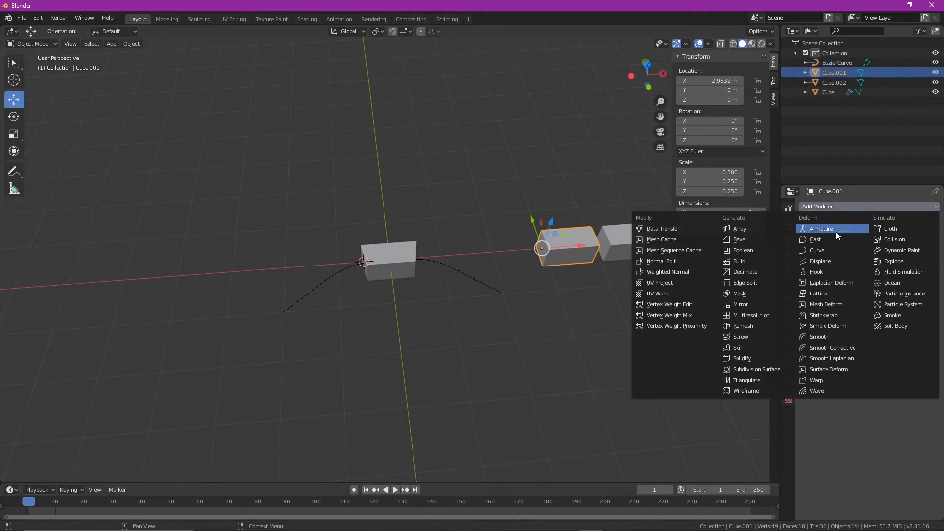
{"action": "left_click", "coordinate": [819, 251]}
{"action": "left_click", "coordinate": [830, 261]}
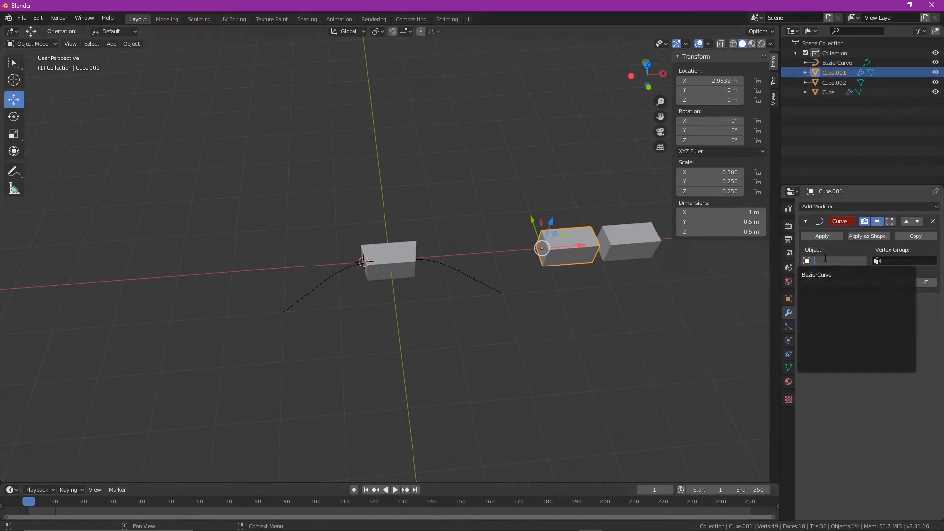
{"action": "left_click", "coordinate": [835, 275]}
Slide Cube.001 along X to about 0.80 m so its end meets the first deformed block
{"action": "left_click_drag", "start_coordinate": [587, 246], "coordinate": [569, 254]}
{"action": "middle_click_drag", "start_coordinate": [568, 259], "coordinate": [573, 229]}
{"action": "key", "text": "ctrl+z"}
{"action": "scroll", "coordinate": [365, 248], "scroll_direction": "down", "scroll_amount": 2}
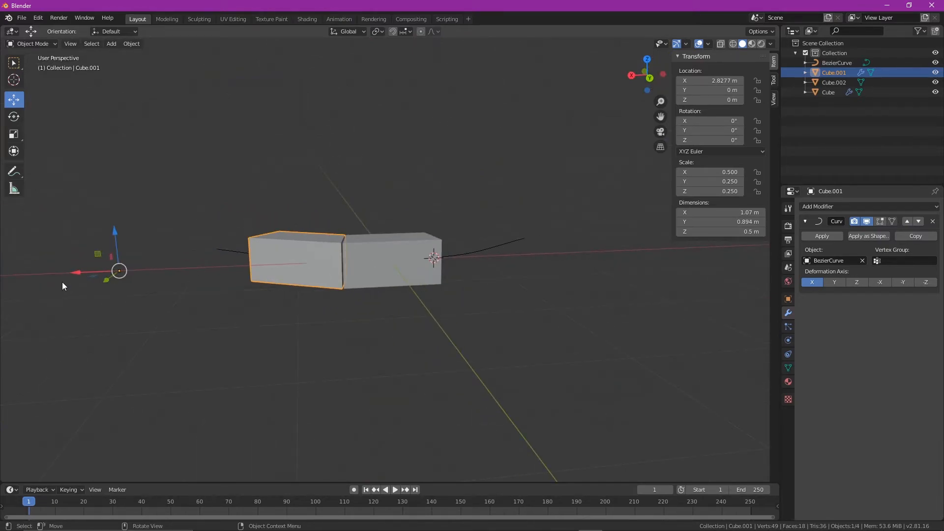
{"action": "left_click_drag", "start_coordinate": [80, 274], "coordinate": [182, 274]}
{"action": "middle_click_drag", "start_coordinate": [181, 273], "coordinate": [302, 405]}
{"action": "left_click_drag", "start_coordinate": [211, 301], "coordinate": [290, 291]}
{"action": "middle_click_drag", "start_coordinate": [480, 351], "coordinate": [472, 286]}
{"action": "left_click", "coordinate": [511, 345]}
{"action": "middle_click_drag", "start_coordinate": [511, 345], "coordinate": [384, 381]}
{"action": "left_click", "coordinate": [465, 355]}
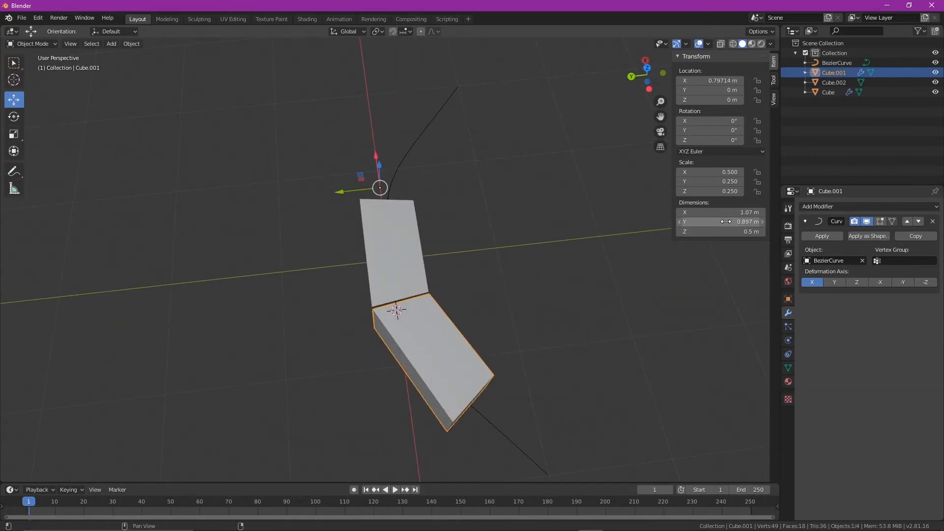
Thin Cube.001 to an X scale of 0.016 and slide it along X to about 1.78 m, against the first block's end
{"action": "left_click_drag", "start_coordinate": [679, 211], "coordinate": [679, 210]}
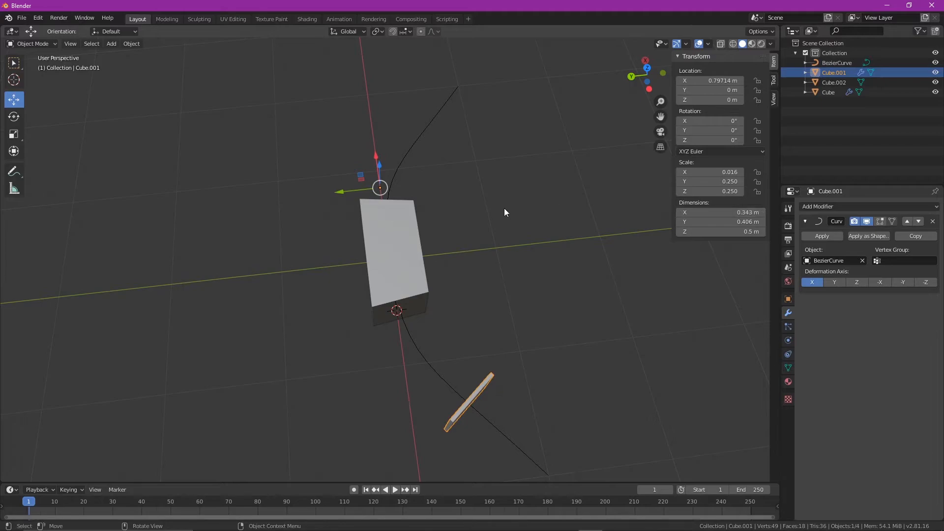
{"action": "left_click_drag", "start_coordinate": [382, 170], "coordinate": [381, 146]}
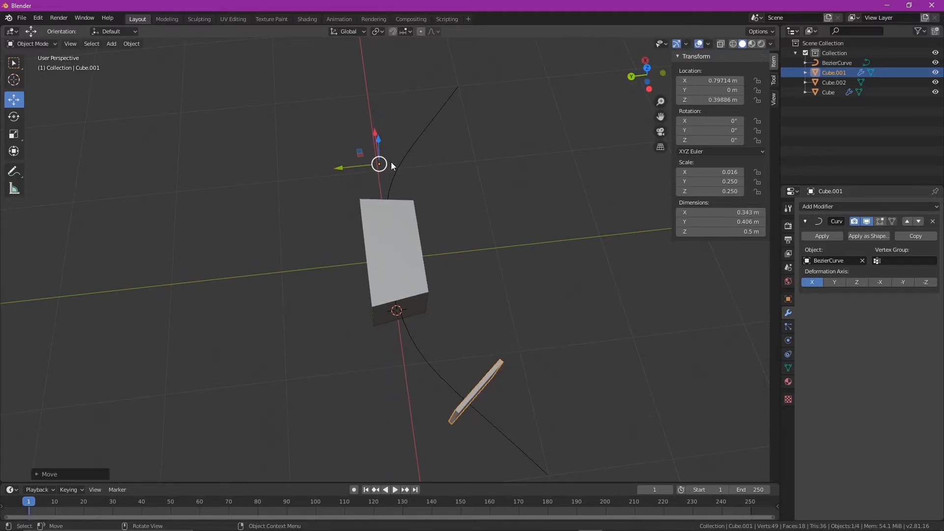
{"action": "key", "text": "ctrl+z"}
{"action": "middle_click_drag", "start_coordinate": [415, 236], "coordinate": [504, 219]}
{"action": "left_click_drag", "start_coordinate": [282, 223], "coordinate": [197, 184]}
{"action": "left_click", "coordinate": [90, 224]}
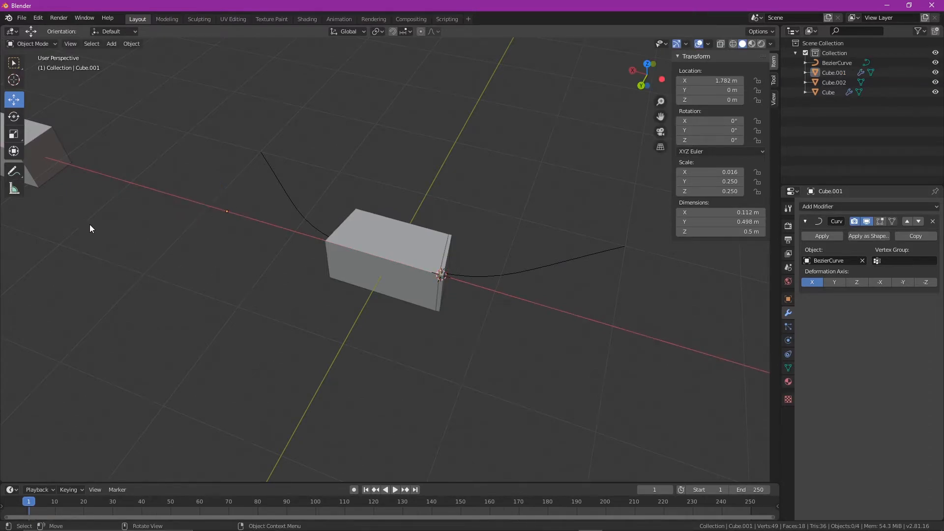
Add a Curve modifier to the pasted copy Cube.002 with BezierCurve as its object
{"action": "left_click", "coordinate": [42, 157]}
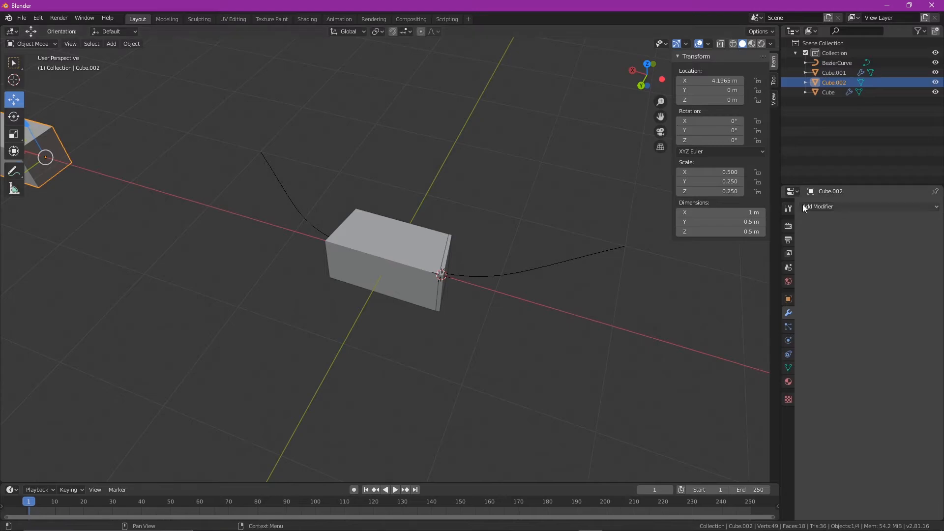
{"action": "left_click", "coordinate": [816, 206]}
{"action": "left_click", "coordinate": [820, 250]}
{"action": "left_click", "coordinate": [831, 260]}
{"action": "left_click", "coordinate": [815, 275]}
Slide Cube.002 along X to about 0.78 m so it butts against the thin slab
{"action": "middle_click_drag", "start_coordinate": [195, 246], "coordinate": [116, 304]}
{"action": "left_click_drag", "start_coordinate": [72, 352], "coordinate": [311, 282]}
{"action": "middle_click_drag", "start_coordinate": [311, 282], "coordinate": [325, 249]}
{"action": "left_click_drag", "start_coordinate": [322, 253], "coordinate": [302, 260]}
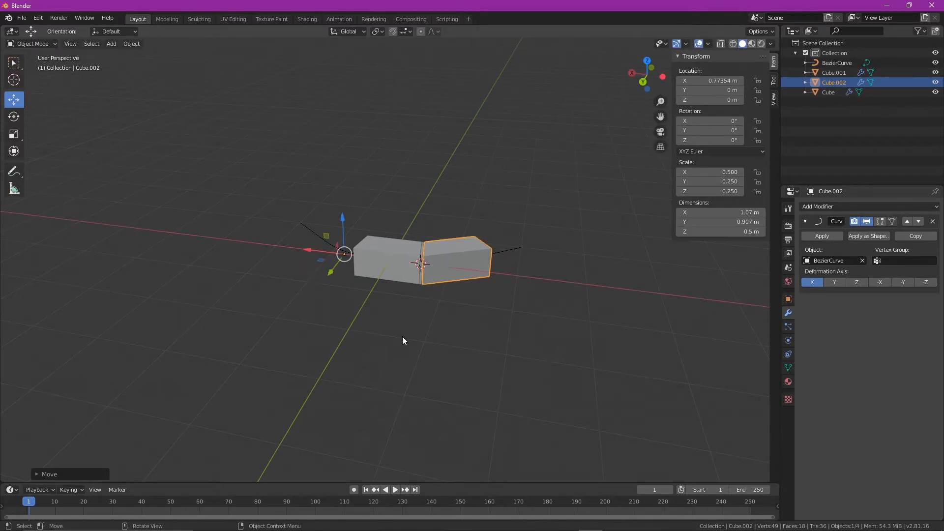
{"action": "left_click", "coordinate": [402, 336]}
{"action": "scroll", "coordinate": [526, 337], "scroll_direction": "up", "scroll_amount": 5}
{"action": "left_click", "coordinate": [522, 323]}
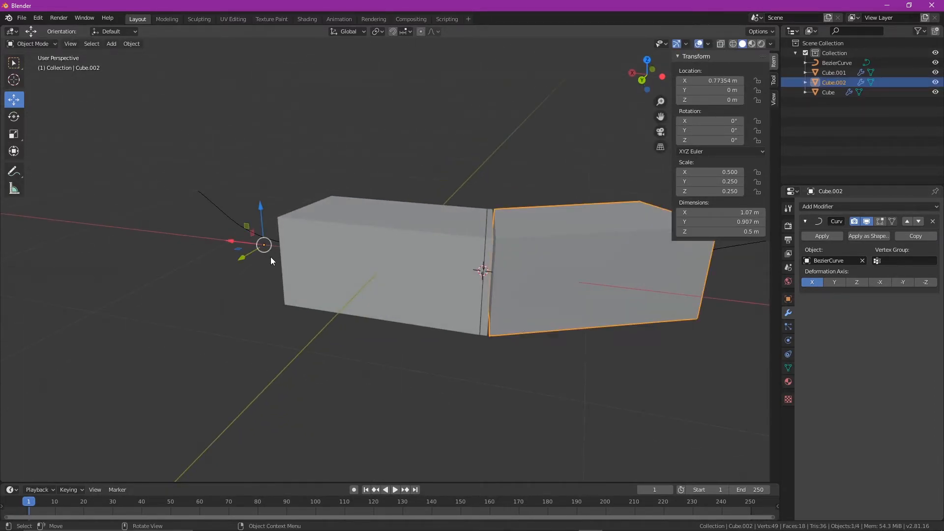
{"action": "left_click_drag", "start_coordinate": [235, 240], "coordinate": [230, 242]}
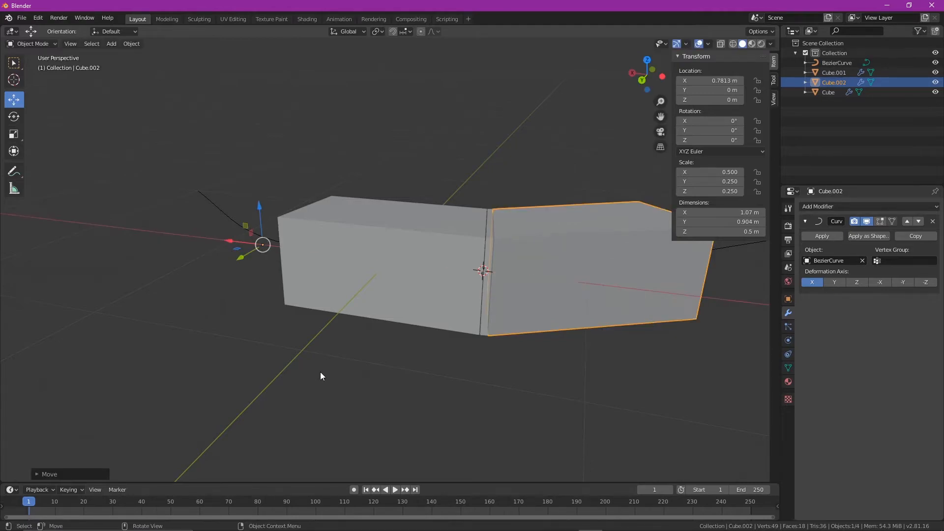
{"action": "left_click", "coordinate": [320, 371]}
Examine from above and close up how the row of adjoining blocks follows the curve
{"action": "scroll", "coordinate": [337, 353], "scroll_direction": "down", "scroll_amount": 1}
{"action": "scroll", "coordinate": [337, 353], "scroll_direction": "down", "scroll_amount": 4}
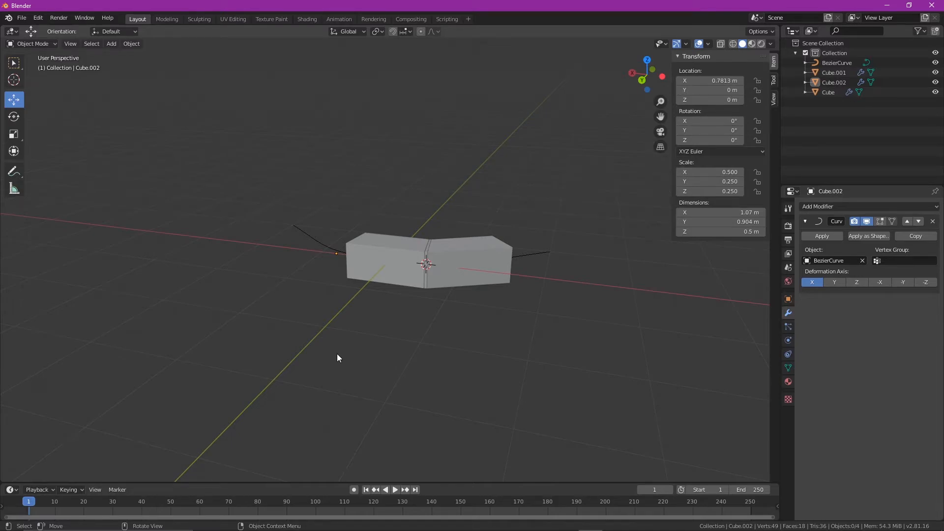
{"action": "scroll", "coordinate": [337, 352], "scroll_direction": "down", "scroll_amount": 3}
{"action": "middle_click_drag", "start_coordinate": [435, 254], "coordinate": [428, 344]}
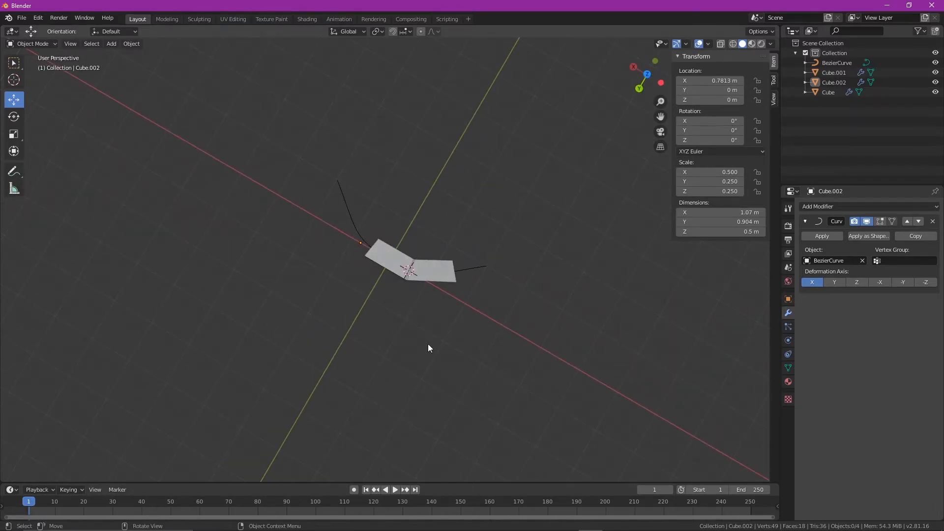
{"action": "key", "text": "KP_7"}
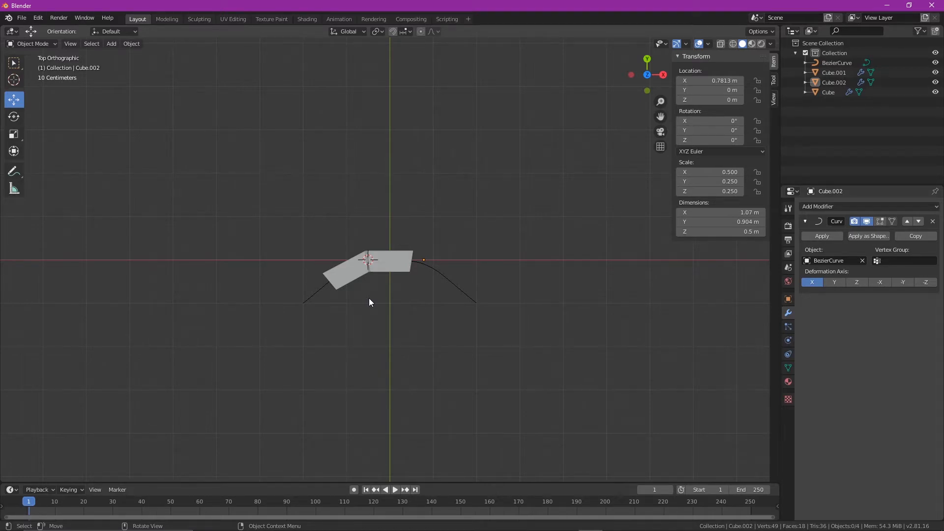
{"action": "middle_click_drag", "start_coordinate": [341, 318], "coordinate": [531, 295]}
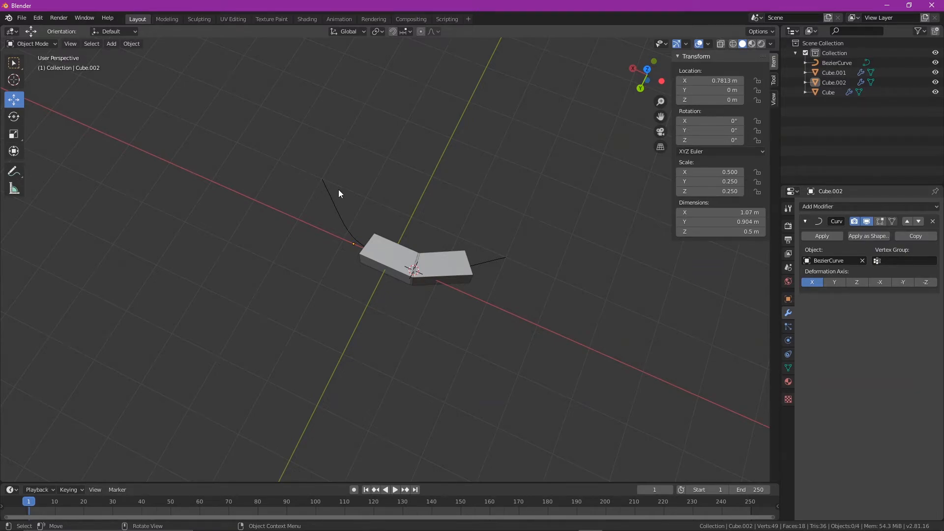
{"action": "scroll", "coordinate": [412, 266], "scroll_direction": "up", "scroll_amount": 5}
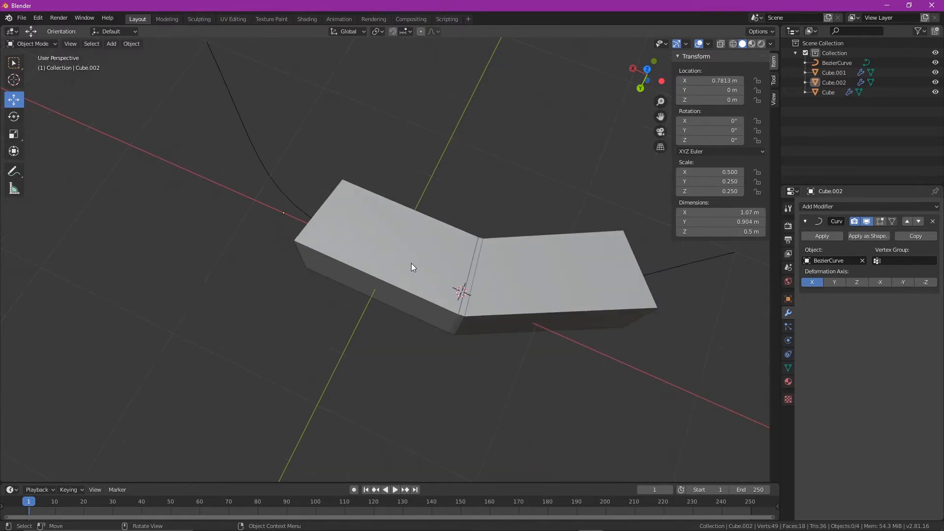
Examine the joint between the two blocks and the thin slab close up, selecting each piece in turn
{"action": "scroll", "coordinate": [410, 267], "scroll_direction": "up", "scroll_amount": 4}
{"action": "left_click", "coordinate": [532, 294]}
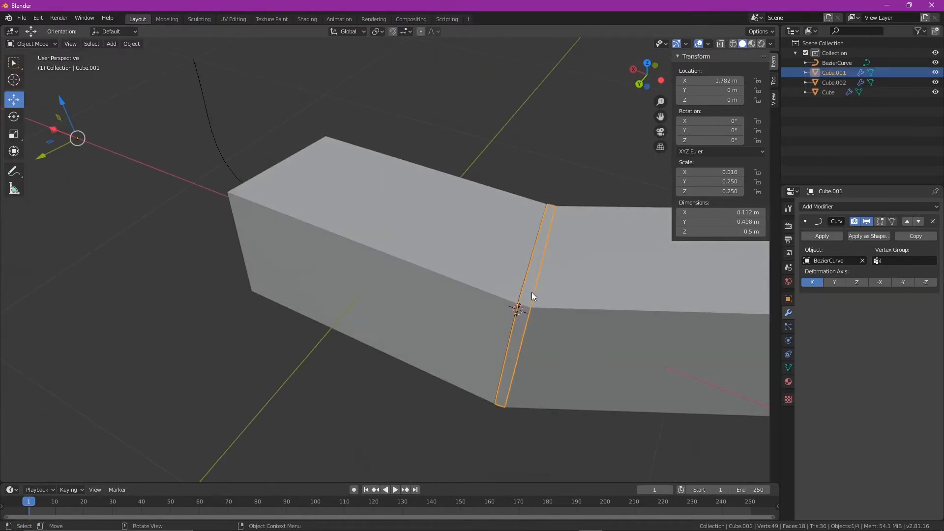
{"action": "left_click", "coordinate": [428, 280]}
{"action": "left_click", "coordinate": [569, 300]}
{"action": "left_click", "coordinate": [464, 280]}
{"action": "left_click", "coordinate": [551, 302]}
{"action": "left_click", "coordinate": [411, 224]}
{"action": "scroll", "coordinate": [412, 231], "scroll_direction": "down", "scroll_amount": 1}
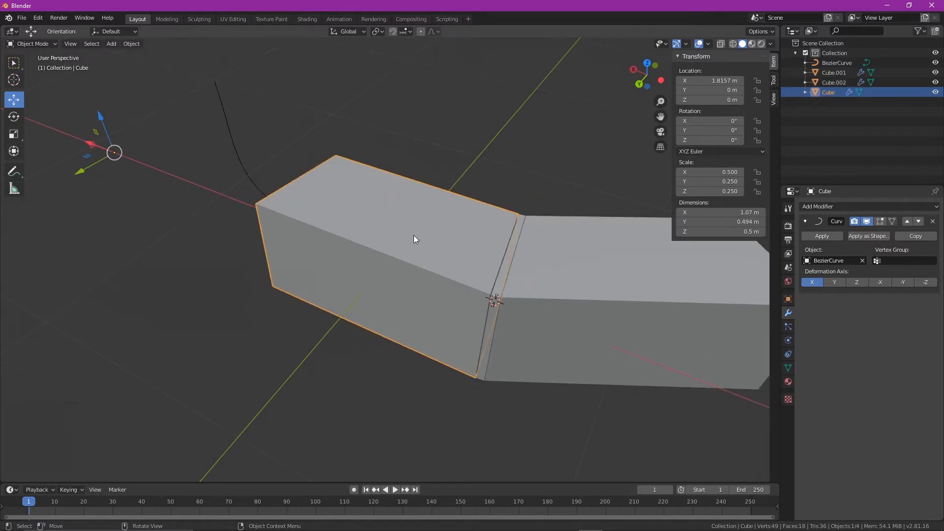
Clear the location of block Cube.002, slide it back along X to about 0.78 m against the thin slab, and deselect it
{"action": "left_click", "coordinate": [570, 339]}
{"action": "key", "text": "alt+g"}
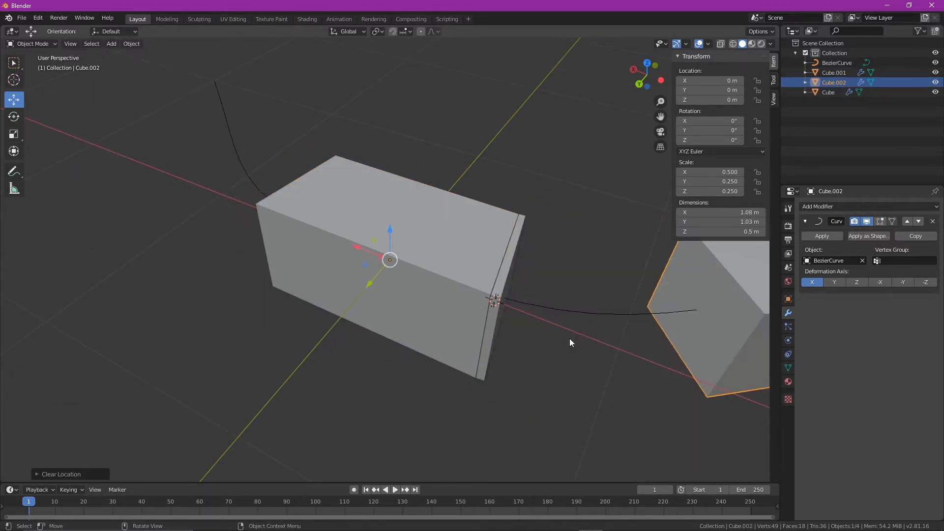
{"action": "scroll", "coordinate": [620, 365], "scroll_direction": "down", "scroll_amount": 4}
{"action": "left_click_drag", "start_coordinate": [355, 242], "coordinate": [286, 226]}
{"action": "left_click", "coordinate": [343, 349]}
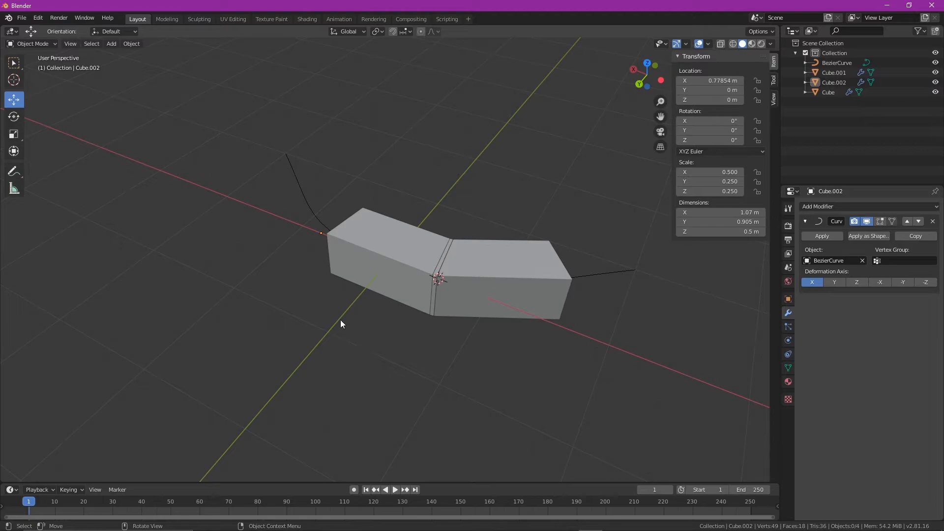
Duplicate Cube.002 by copy and paste, and slide the selected Cube.002 along X to about -0.28 m to extend the row
{"action": "middle_click_drag", "start_coordinate": [450, 350], "coordinate": [417, 339]}
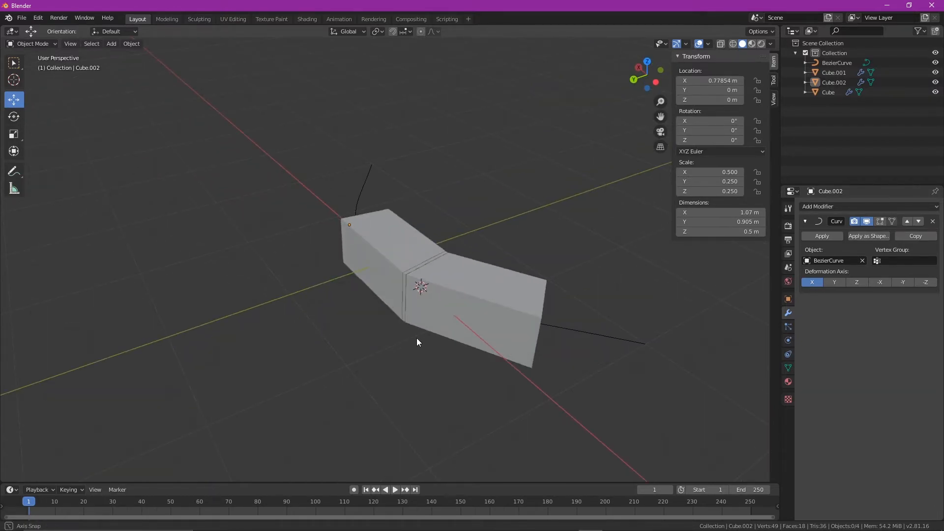
{"action": "middle_click_drag", "start_coordinate": [417, 338], "coordinate": [445, 320]}
{"action": "left_click", "coordinate": [445, 320]}
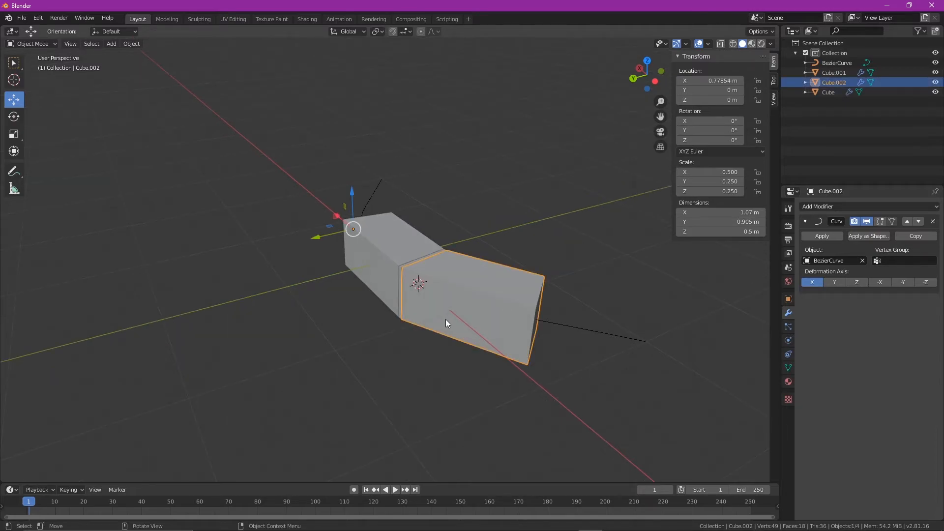
{"action": "key", "text": "ctrl"}
{"action": "key", "text": "ctrl+c"}
{"action": "key", "text": "ctrl+v"}
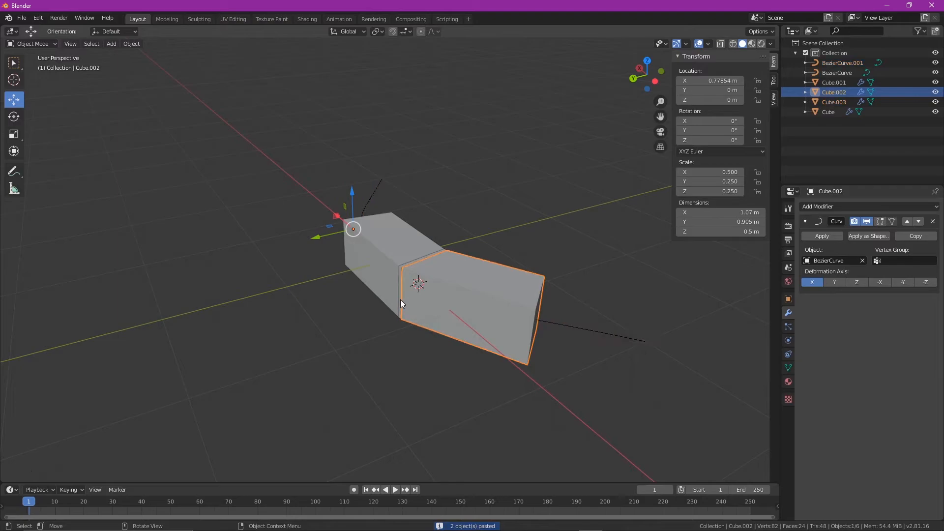
{"action": "left_click_drag", "start_coordinate": [334, 216], "coordinate": [403, 250]}
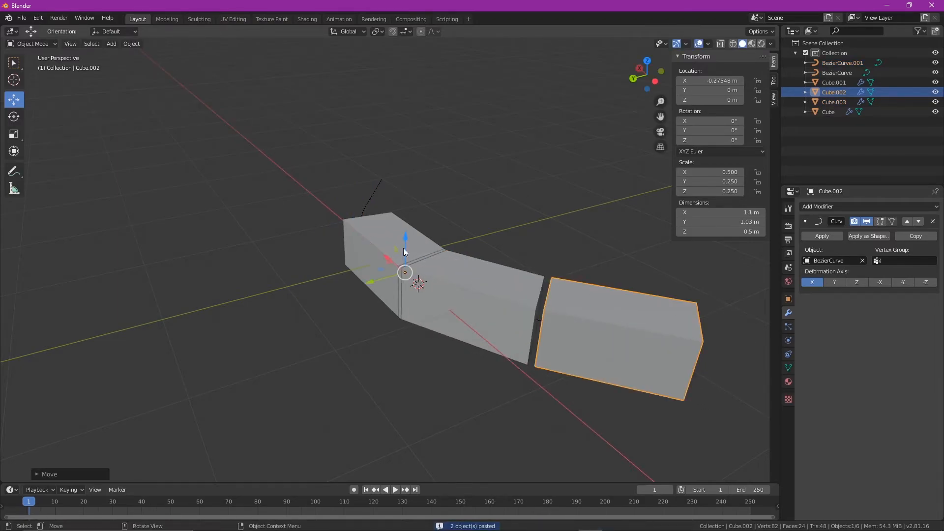
Try pasting a copy of thin slab Cube.001 and sliding the selected objects about 1.09 m along X, and undo the paste
{"action": "left_click", "coordinate": [399, 291]}
{"action": "left_click", "coordinate": [395, 300]}
{"action": "middle_click_drag", "start_coordinate": [395, 300], "coordinate": [430, 297]}
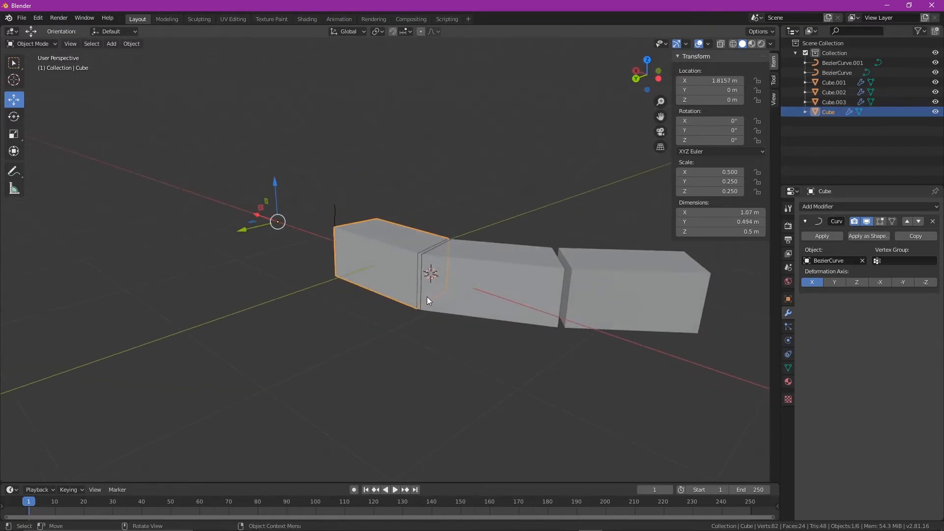
{"action": "left_click", "coordinate": [420, 306]}
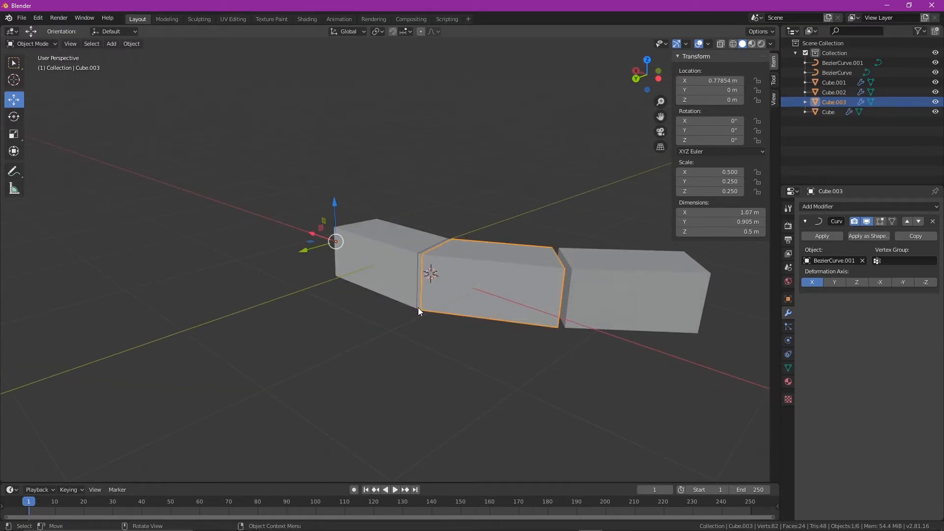
{"action": "key", "text": "ctrl+v"}
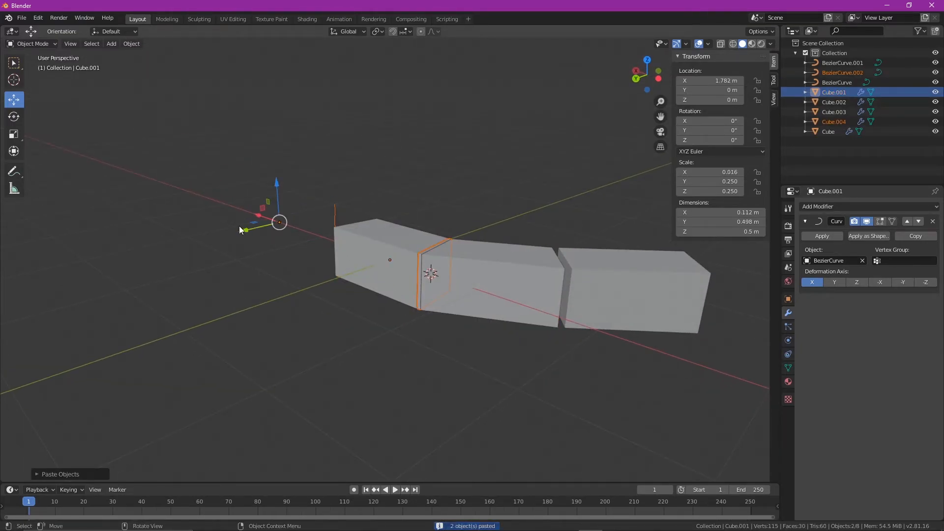
{"action": "key", "text": "g"}
{"action": "key", "text": "x"}
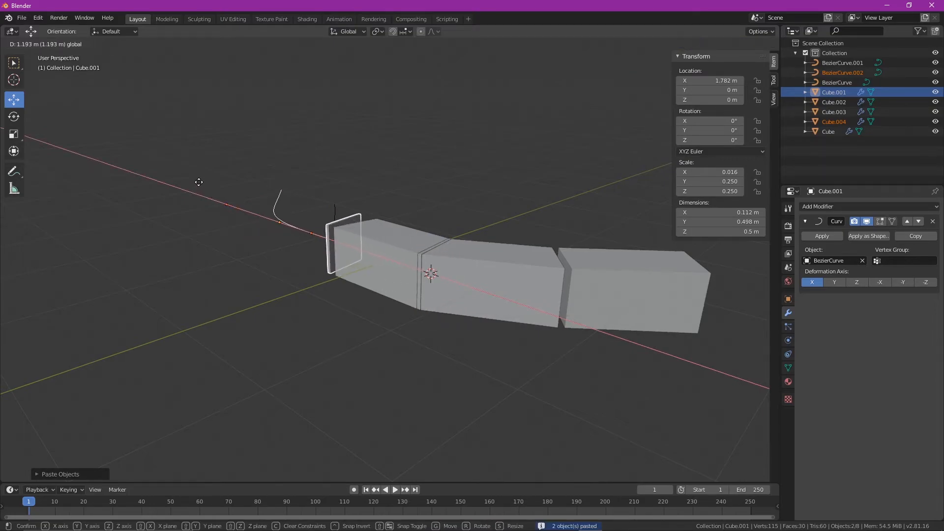
{"action": "left_click", "coordinate": [203, 183]}
{"action": "middle_click_drag", "start_coordinate": [266, 269], "coordinate": [267, 267]}
{"action": "left_click", "coordinate": [265, 240]}
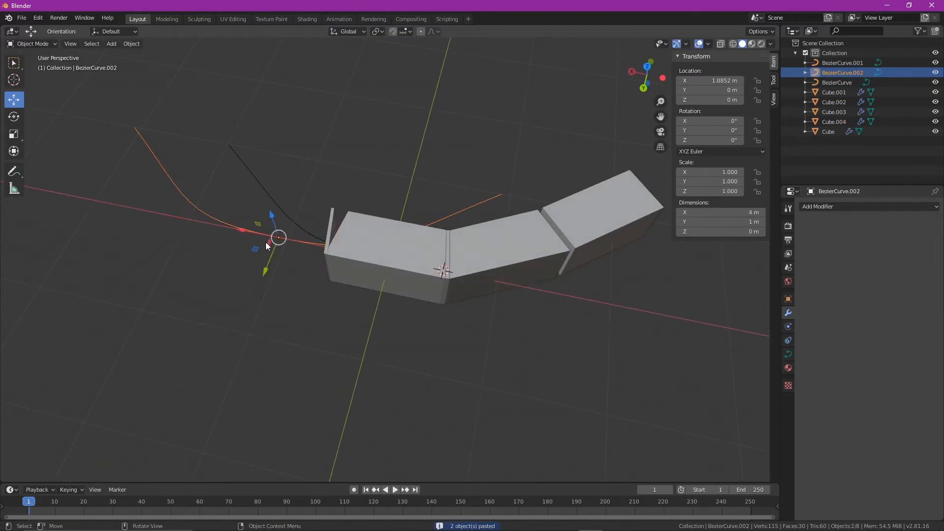
{"action": "key", "text": "ctrl+z"}
{"action": "key", "text": "ctrl+z"}
{"action": "key", "text": "ctrl+z"}
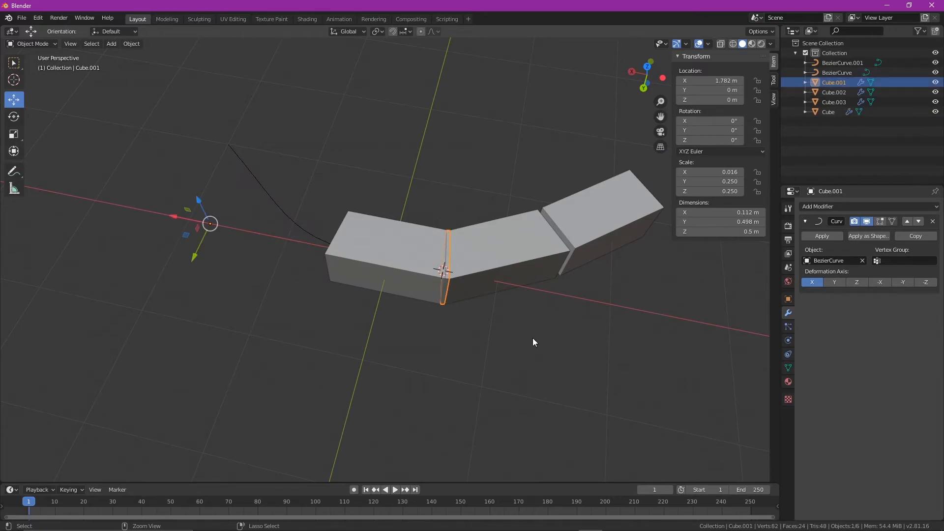
Duplicate the thin slab Cube.001 by copy and paste, and select only the original slab
{"action": "middle_click_drag", "start_coordinate": [532, 338], "coordinate": [511, 291]}
{"action": "left_click", "coordinate": [510, 290]}
{"action": "left_click", "coordinate": [452, 294]}
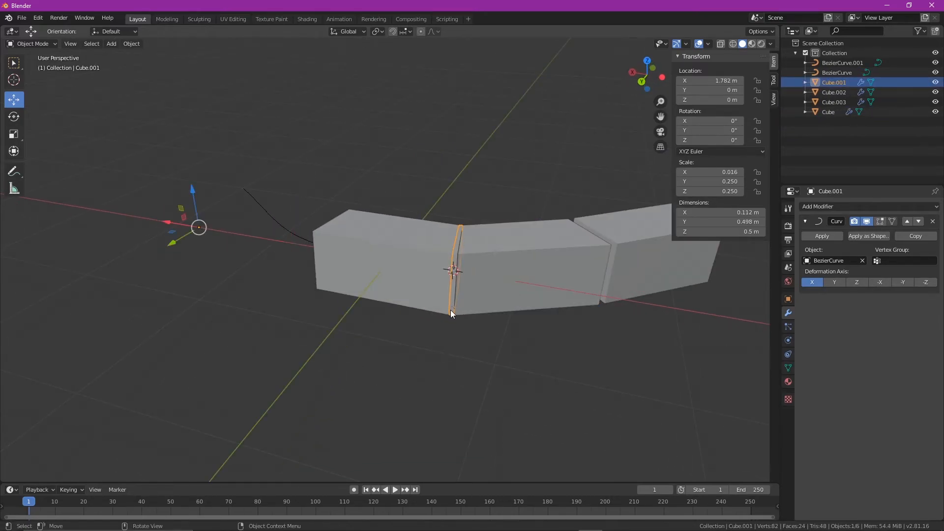
{"action": "left_click", "coordinate": [450, 310]}
{"action": "left_click", "coordinate": [620, 277]}
{"action": "middle_click_drag", "start_coordinate": [621, 276], "coordinate": [578, 295]}
{"action": "left_click", "coordinate": [414, 326]}
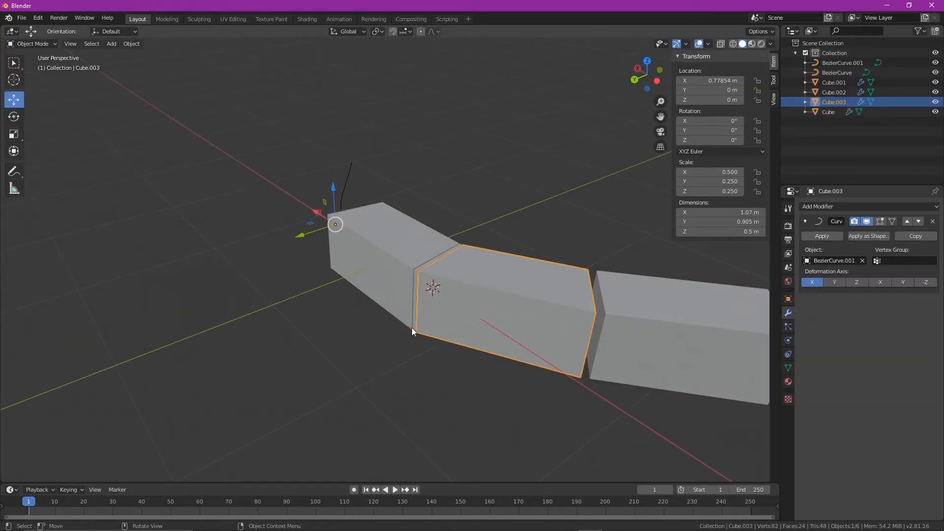
{"action": "left_click", "coordinate": [413, 329]}
{"action": "key", "text": "ctrl+c"}
{"action": "key", "text": "ctrl+v"}
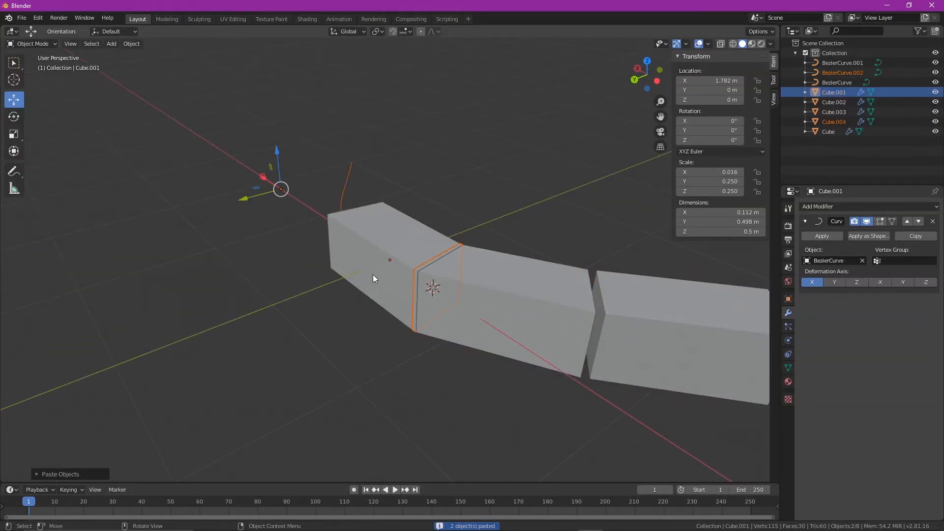
{"action": "left_click", "coordinate": [346, 182], "text": "shift"}
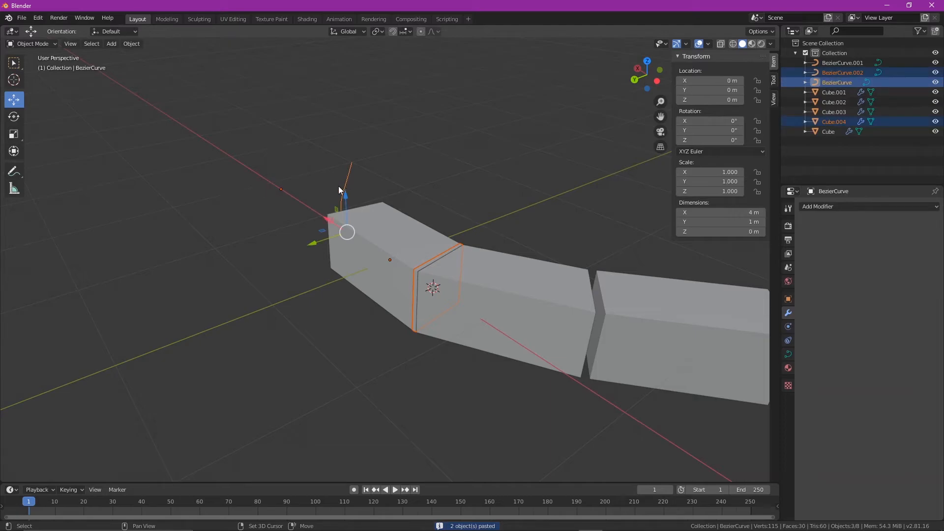
{"action": "left_click", "coordinate": [415, 287]}
{"action": "key", "text": "g"}
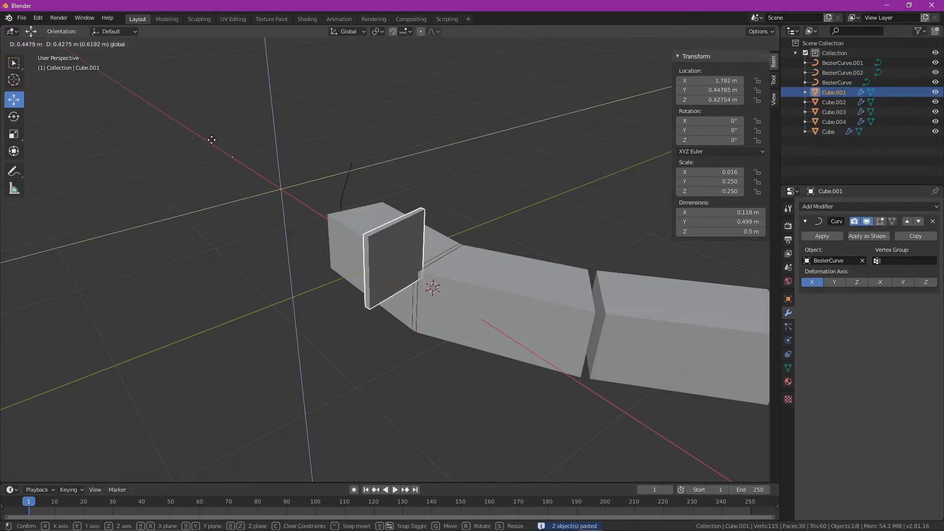
{"action": "left_click", "coordinate": [179, 116]}
{"action": "key", "text": "ctrl+z"}
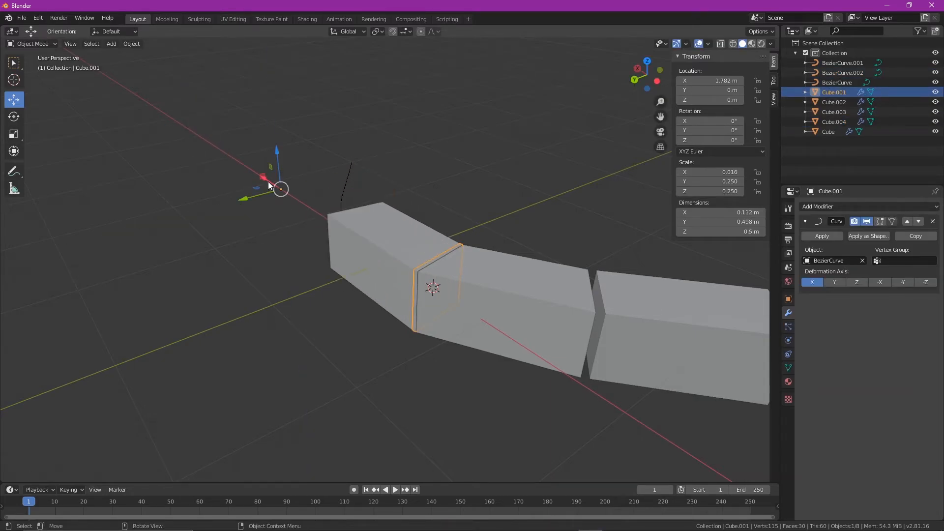
Slide slab Cube.001 along X to about 2.81 m, at the free end of the first block
{"action": "middle_click_drag", "start_coordinate": [269, 186], "coordinate": [150, 268]}
{"action": "left_click_drag", "start_coordinate": [55, 332], "coordinate": [643, 343]}
Delete the surplus pasted curves BezierCurve.001 and BezierCurve.002
{"action": "left_click", "coordinate": [834, 63]}
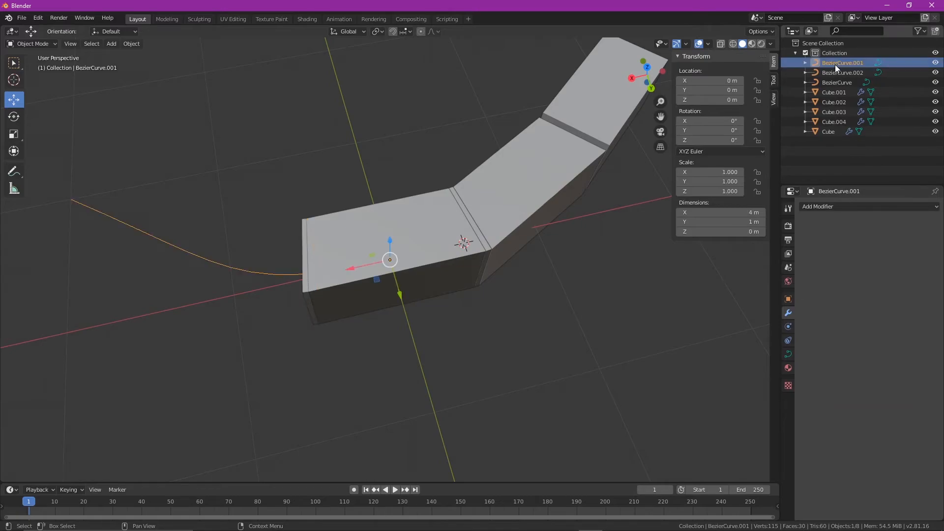
{"action": "right_click", "coordinate": [834, 64]}
{"action": "left_click", "coordinate": [826, 89]}
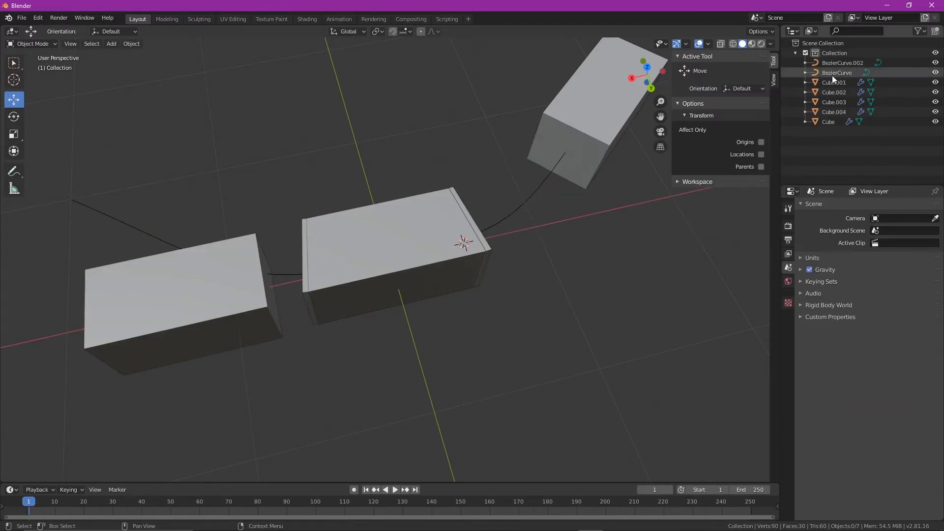
{"action": "left_click", "coordinate": [844, 62]}
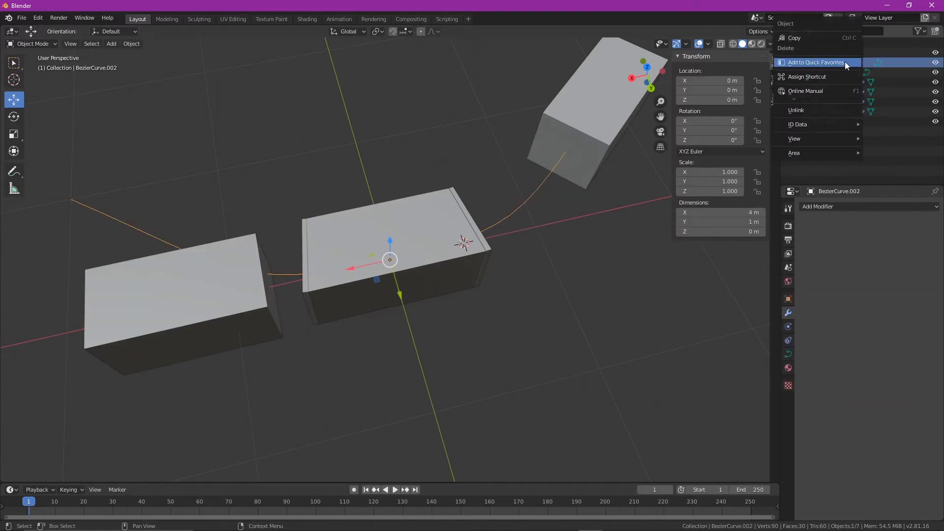
{"action": "left_click", "coordinate": [692, 231]}
{"action": "right_click", "coordinate": [828, 67]}
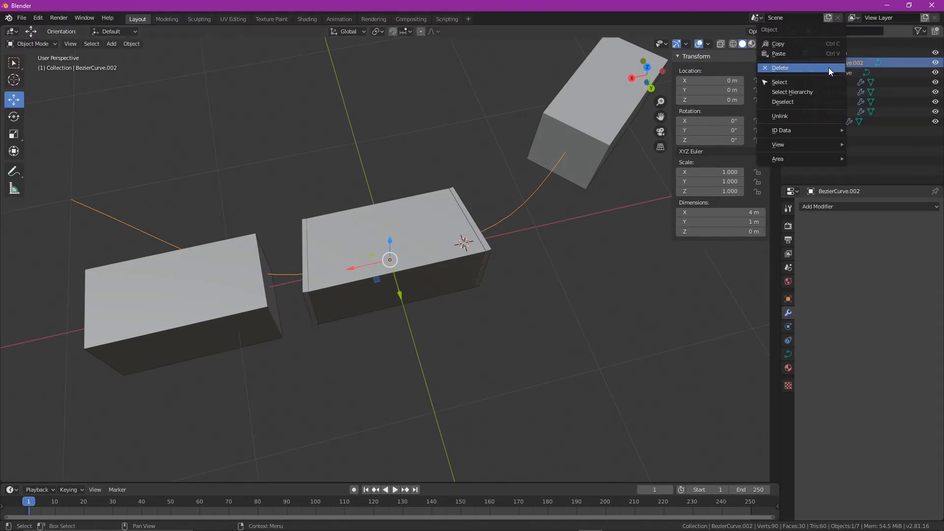
{"action": "left_click", "coordinate": [809, 67]}
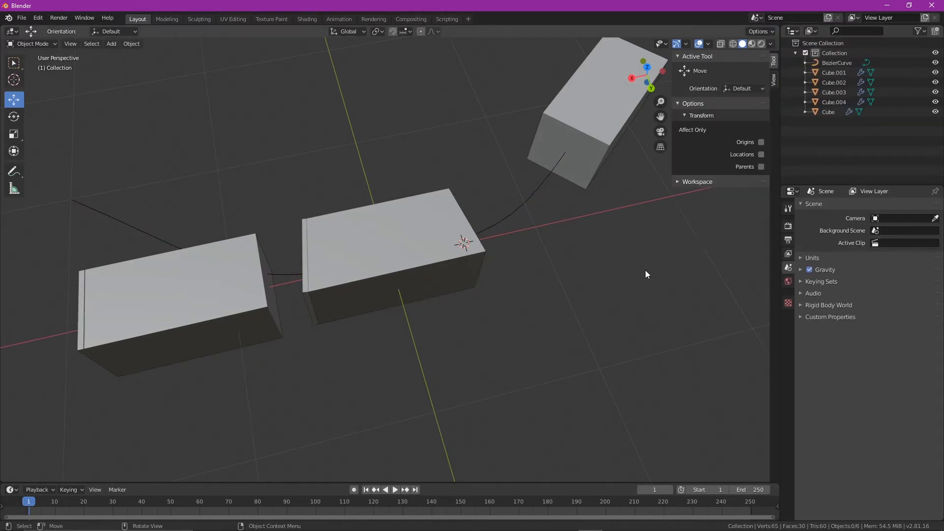
Set BezierCurve as the Curve modifier object of both block Cube.003 and slab Cube.004
{"action": "left_click", "coordinate": [310, 292]}
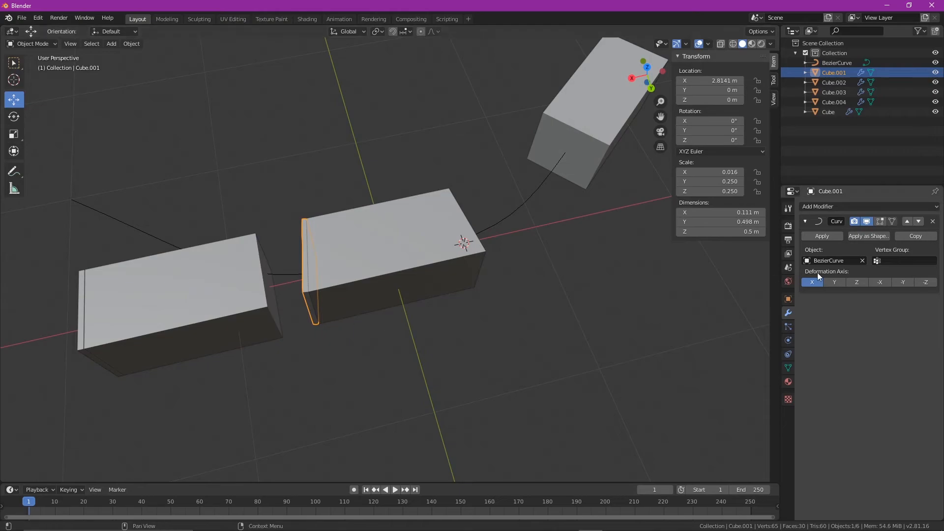
{"action": "left_click", "coordinate": [211, 315]}
{"action": "left_click", "coordinate": [831, 260]}
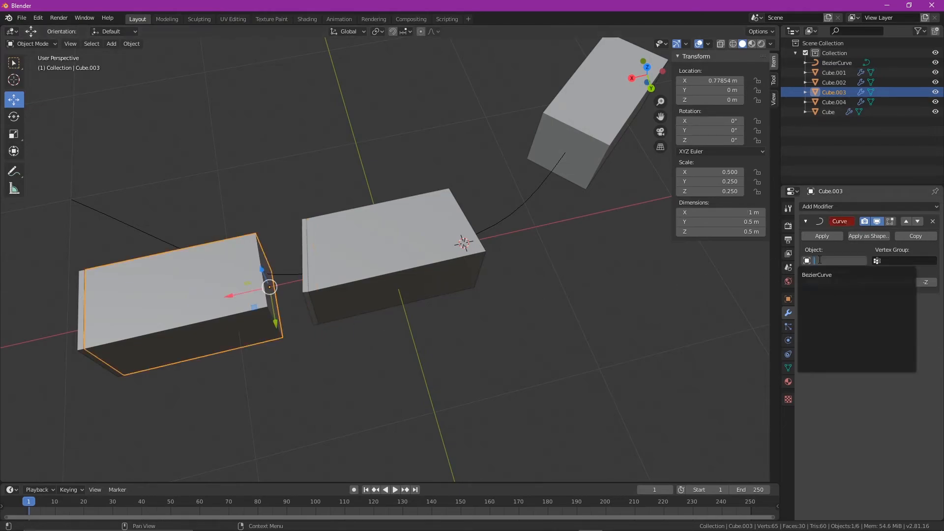
{"action": "left_click", "coordinate": [808, 275]}
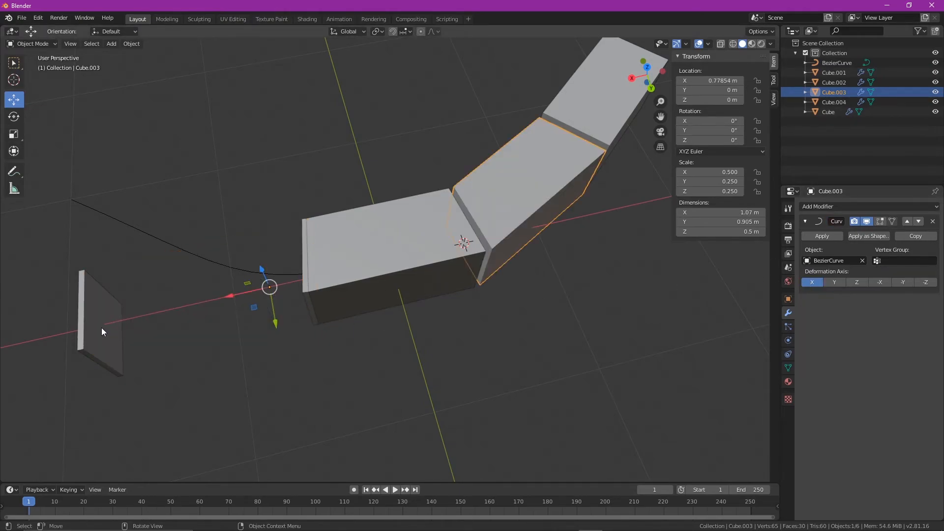
{"action": "left_click", "coordinate": [101, 331]}
{"action": "left_click", "coordinate": [830, 261]}
{"action": "left_click", "coordinate": [808, 275]}
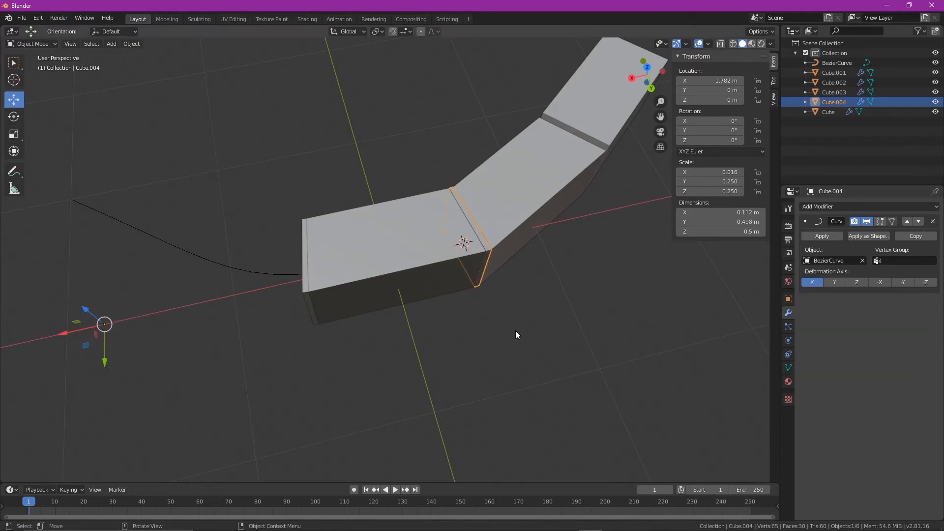
Clear the location of slab Cube.001 and slide it along X to about 0.74 m, against the far end of middle block Cube.003
{"action": "left_click", "coordinate": [515, 330]}
{"action": "middle_click_drag", "start_coordinate": [545, 343], "coordinate": [496, 307]}
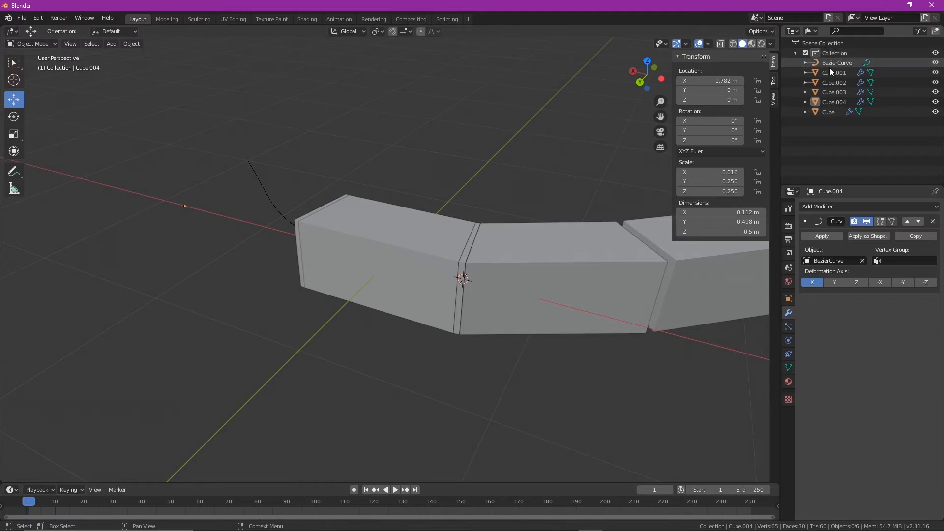
{"action": "middle_click_drag", "start_coordinate": [670, 391], "coordinate": [733, 327]}
{"action": "left_click", "coordinate": [733, 326]}
{"action": "middle_click_drag", "start_coordinate": [152, 288], "coordinate": [332, 276]}
{"action": "left_click", "coordinate": [300, 280]}
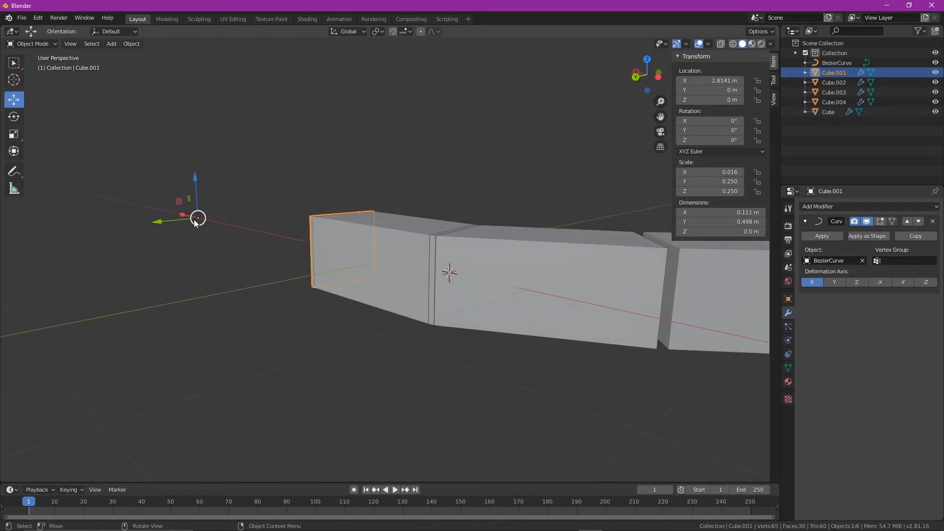
{"action": "key", "text": "alt+g"}
{"action": "middle_click_drag", "start_coordinate": [171, 257], "coordinate": [325, 291]}
{"action": "left_click_drag", "start_coordinate": [358, 264], "coordinate": [270, 398]}
{"action": "middle_click_drag", "start_coordinate": [270, 399], "coordinate": [585, 355]}
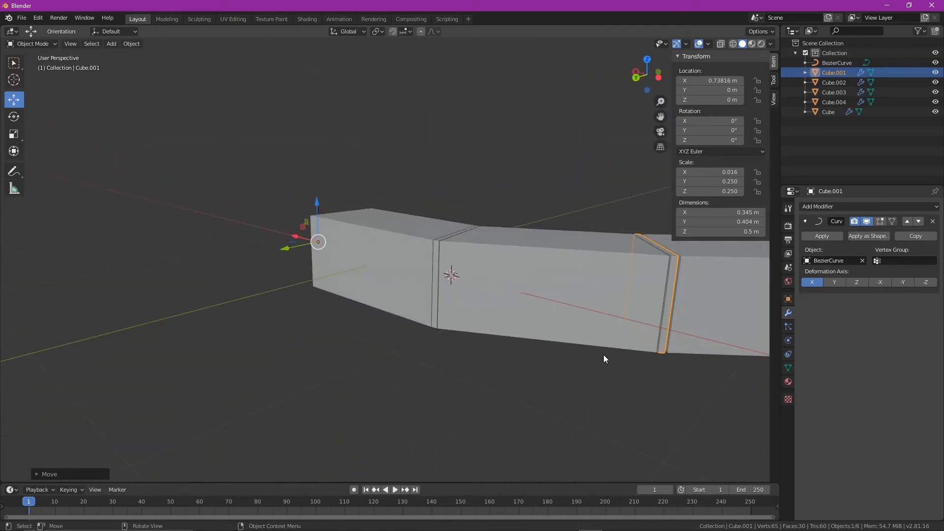
{"action": "left_click_drag", "start_coordinate": [295, 237], "coordinate": [295, 235]}
Adjust the last block Cube.002 along X beside the second slab, moving it to about -0.29 m
{"action": "left_click", "coordinate": [671, 299]}
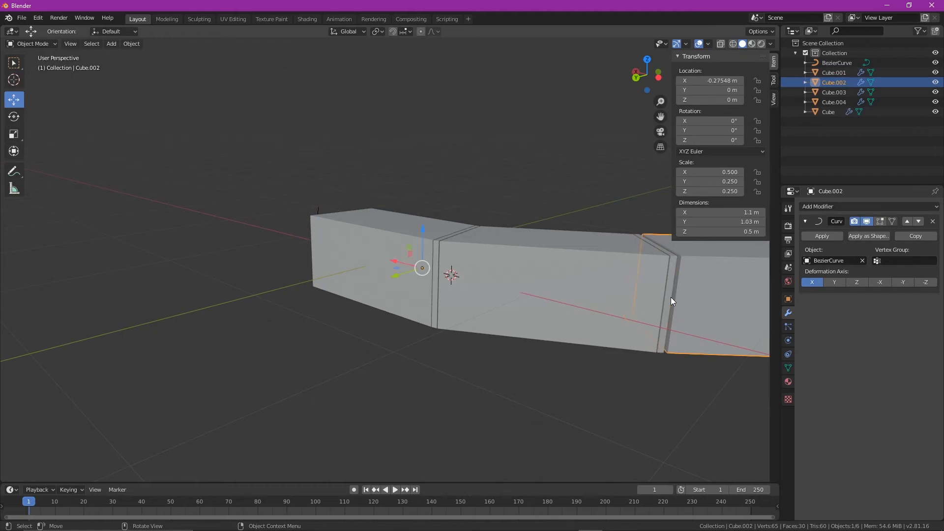
{"action": "left_click_drag", "start_coordinate": [393, 261], "coordinate": [389, 257]}
{"action": "middle_click_drag", "start_coordinate": [609, 320], "coordinate": [634, 318]}
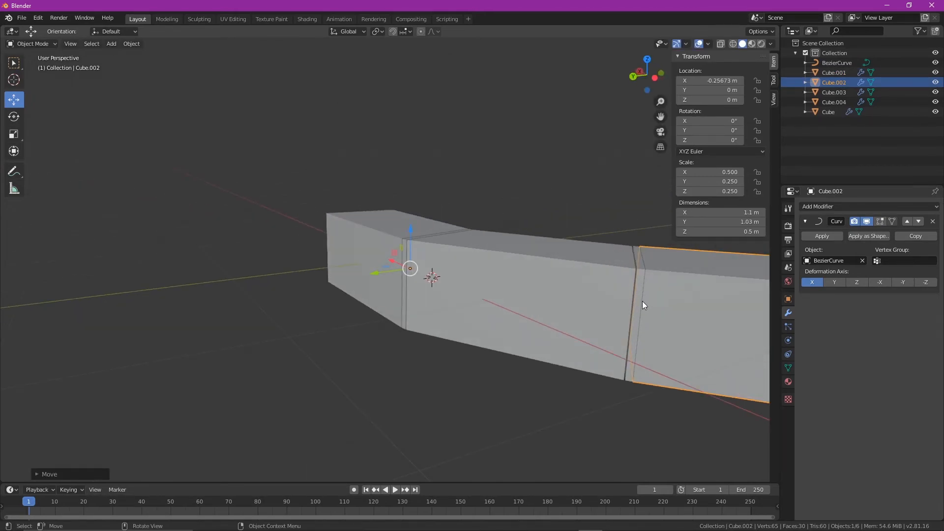
{"action": "left_click", "coordinate": [639, 306]}
{"action": "left_click", "coordinate": [639, 305]}
{"action": "left_click_drag", "start_coordinate": [390, 262], "coordinate": [394, 264]}
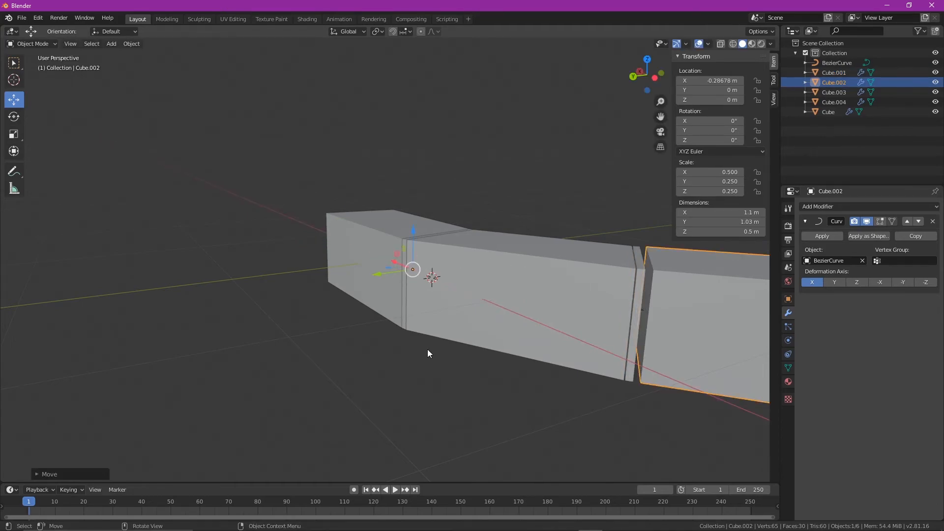
Undo the last move of block Cube.002 and reposition it along X at about -0.25 m, against the second slab
{"action": "key", "text": "ctrl+z"}
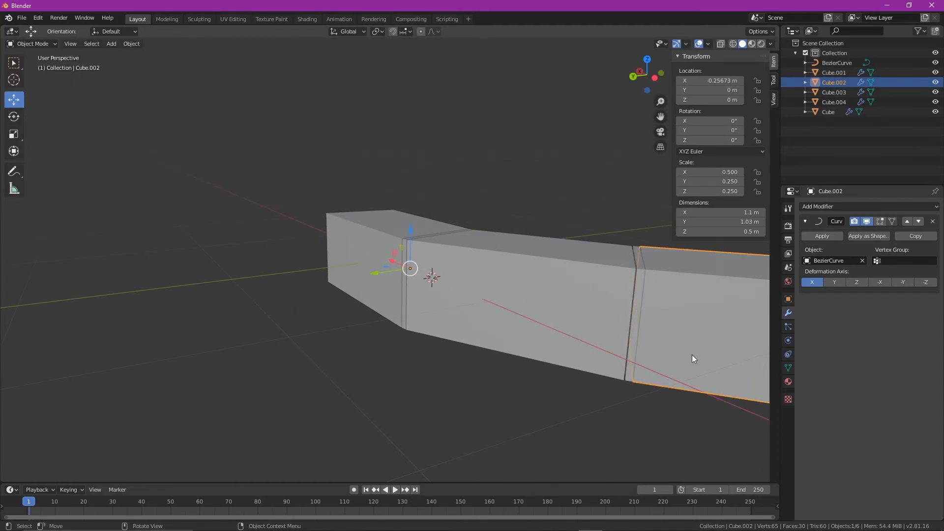
{"action": "left_click", "coordinate": [636, 248]}
{"action": "left_click_drag", "start_coordinate": [326, 231], "coordinate": [654, 336]}
{"action": "left_click", "coordinate": [654, 337]}
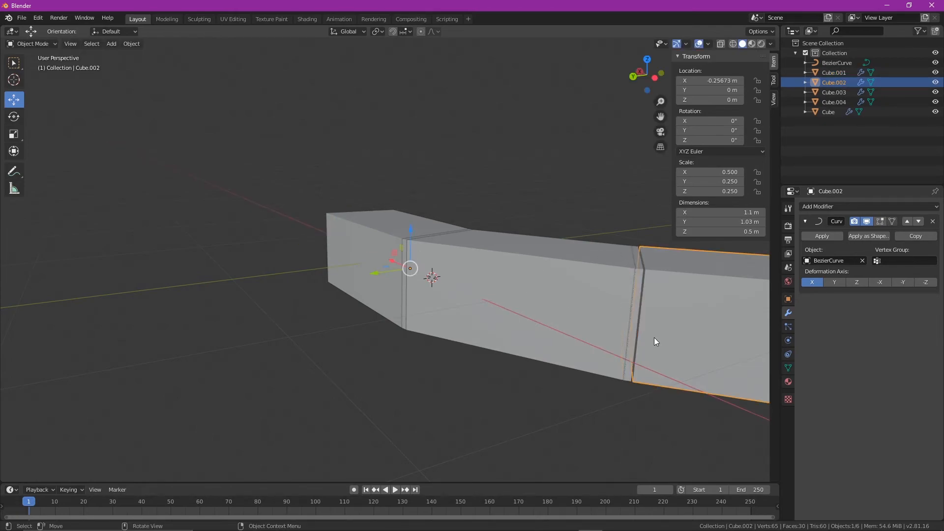
{"action": "left_click_drag", "start_coordinate": [393, 260], "coordinate": [391, 259]}
{"action": "left_click", "coordinate": [399, 384]}
{"action": "scroll", "coordinate": [398, 385], "scroll_direction": "down", "scroll_amount": 3}
{"action": "middle_click_drag", "start_coordinate": [398, 384], "coordinate": [515, 421]}
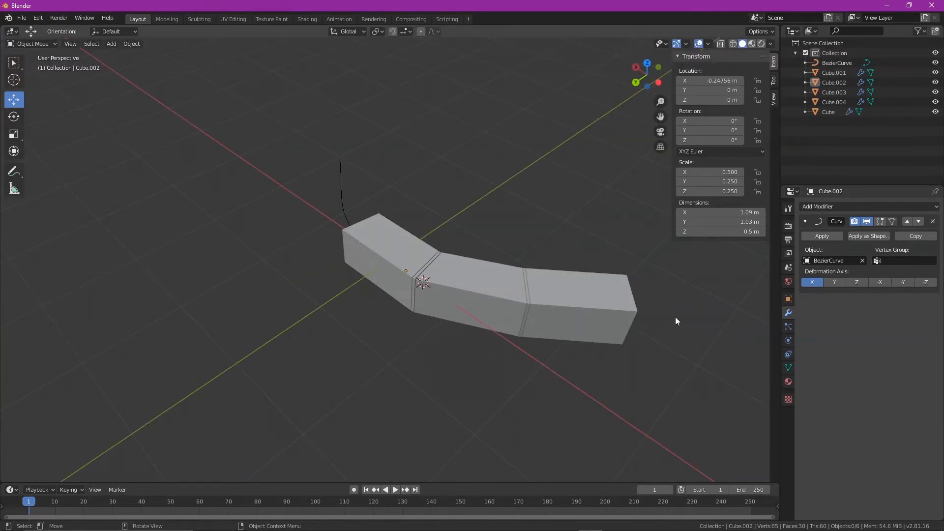
{"action": "middle_click_drag", "start_coordinate": [675, 320], "coordinate": [584, 338]}
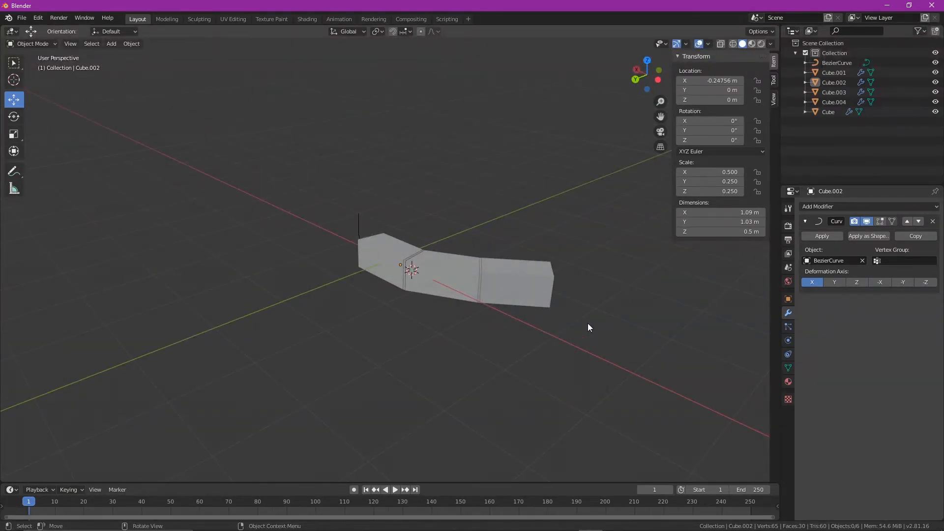
Delete blocks Cube.002 and Cube.003 and slabs Cube.001 and Cube.004, keeping only the first block and the curve
{"action": "key", "text": "Delete"}
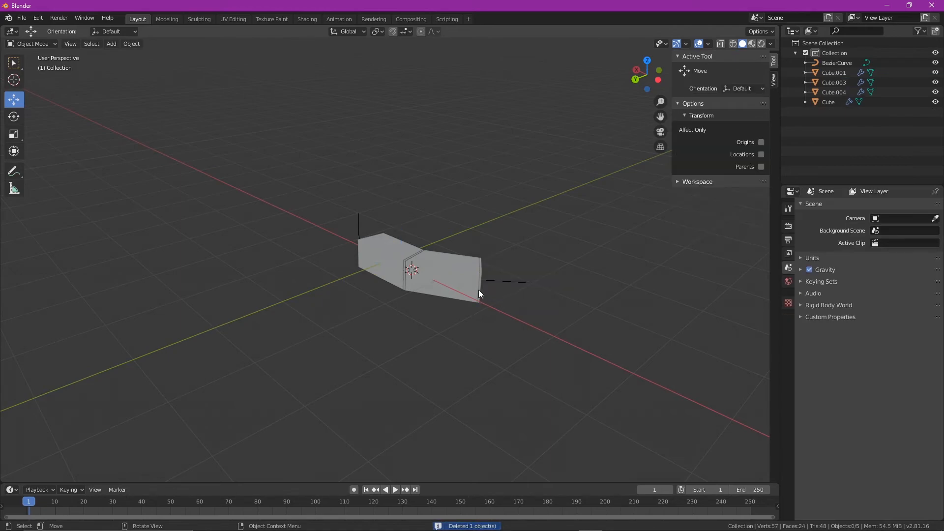
{"action": "left_click", "coordinate": [476, 293]}
{"action": "key", "text": "Delete"}
{"action": "left_click", "coordinate": [441, 285]}
{"action": "key", "text": "Delete"}
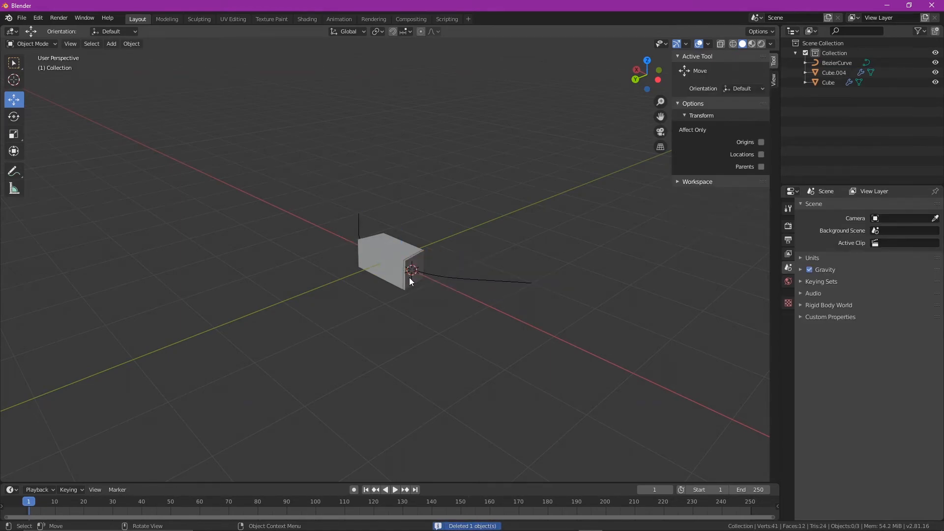
{"action": "left_click", "coordinate": [408, 284]}
{"action": "key", "text": "Delete"}
Clear the Curve modifier's object on the remaining block Cube and set its X dimension to 5 m
{"action": "left_click", "coordinate": [387, 278]}
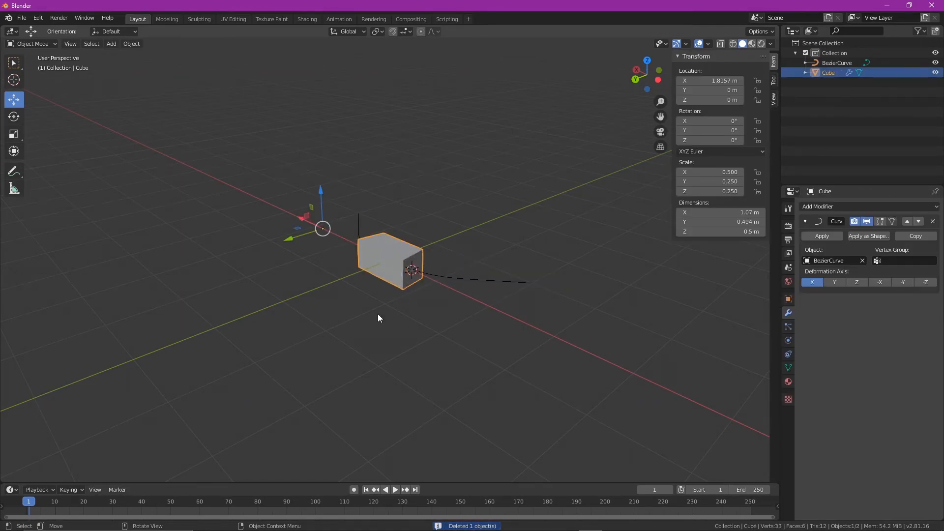
{"action": "left_click", "coordinate": [863, 261]}
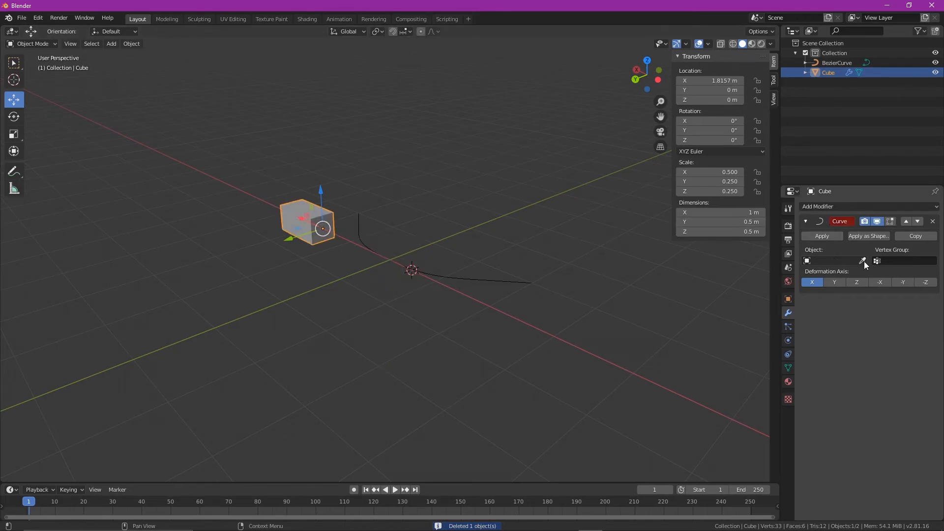
{"action": "middle_click_drag", "start_coordinate": [415, 291], "coordinate": [457, 305]}
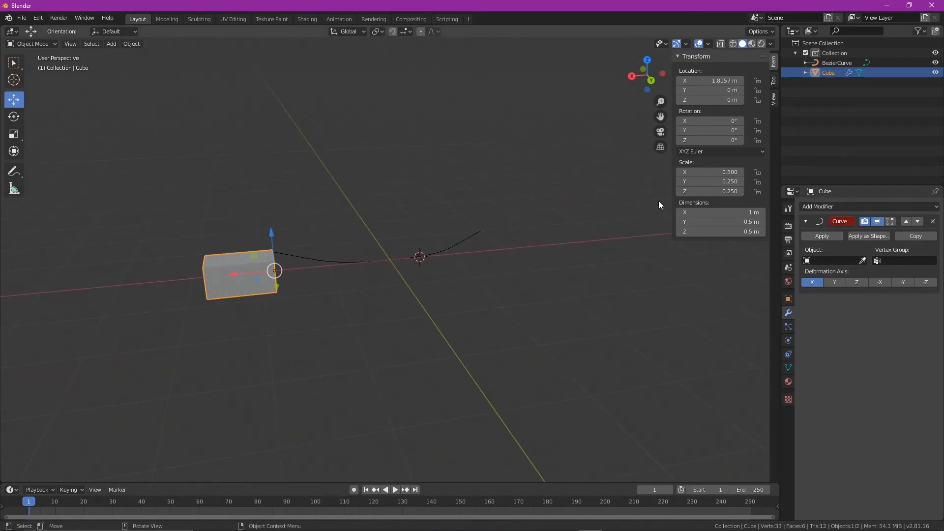
{"action": "left_click", "coordinate": [737, 215]}
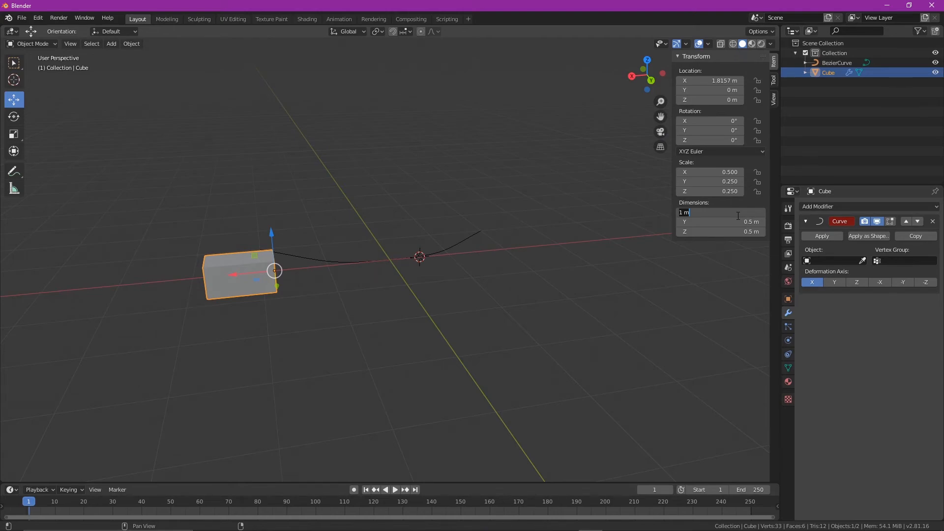
{"action": "type", "text": "5"}
{"action": "key", "text": "Return"}
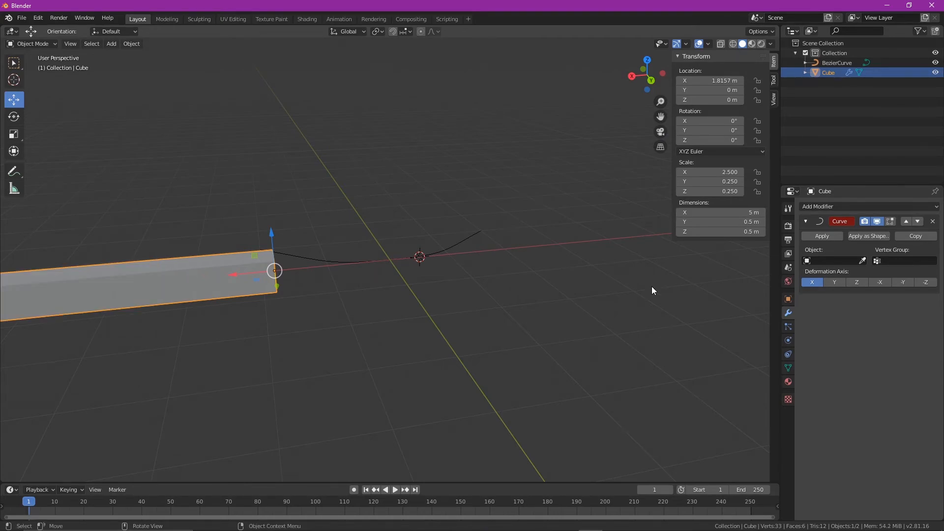
{"action": "scroll", "coordinate": [453, 348], "scroll_direction": "down", "scroll_amount": 3}
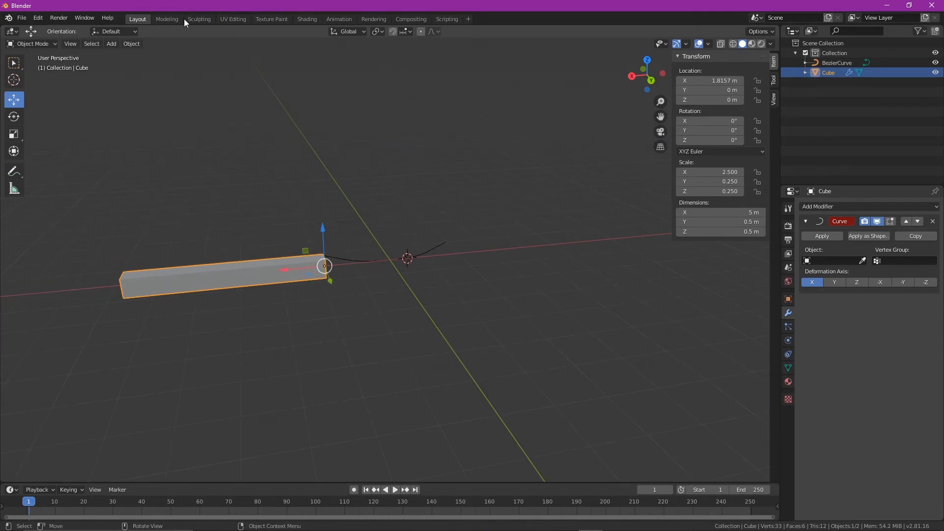
Enter Edit Mode on the long bar and select its whole mesh
{"action": "left_click", "coordinate": [42, 45]}
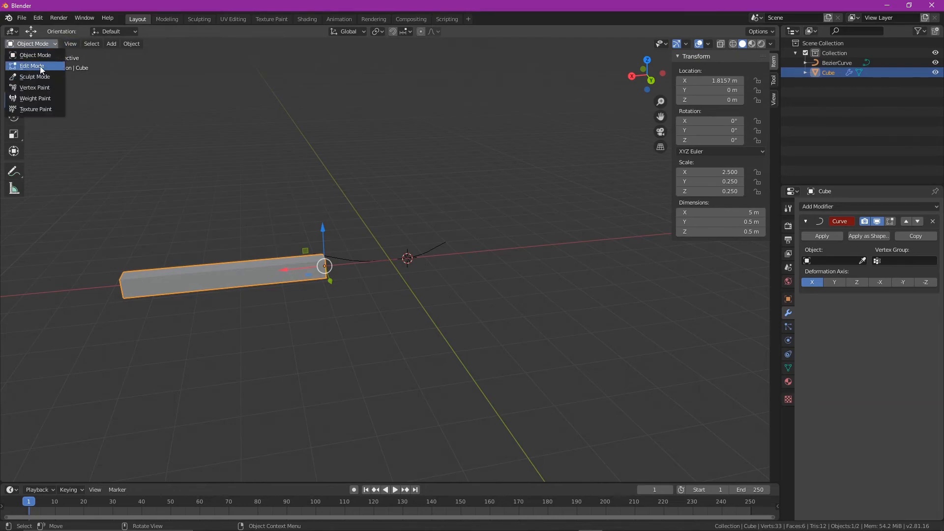
{"action": "left_click", "coordinate": [40, 67]}
{"action": "scroll", "coordinate": [253, 242], "scroll_direction": "up", "scroll_amount": 1}
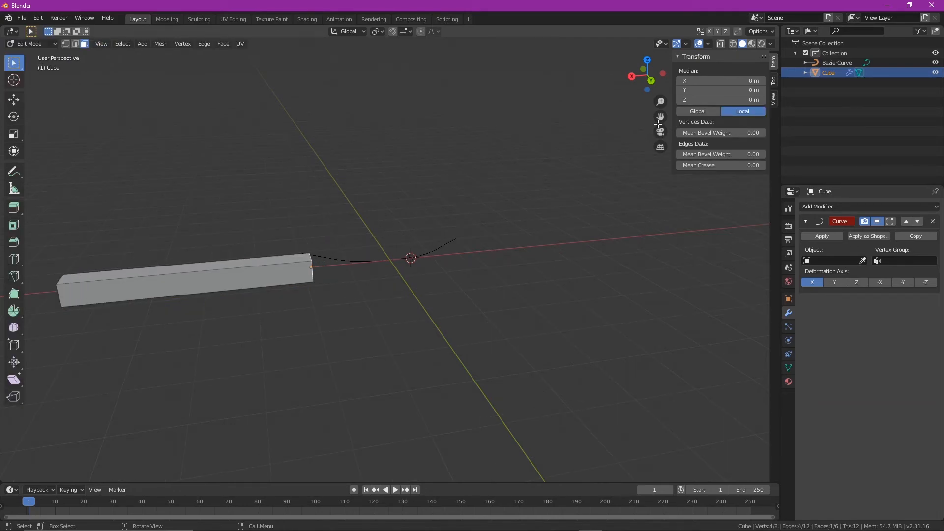
{"action": "key", "text": "alt+a"}
{"action": "left_click_drag", "start_coordinate": [662, 117], "coordinate": [939, 67]}
{"action": "scroll", "coordinate": [531, 231], "scroll_direction": "up", "scroll_amount": 4}
{"action": "left_click", "coordinate": [545, 206]}
{"action": "scroll", "coordinate": [572, 282], "scroll_direction": "down", "scroll_amount": 4}
{"action": "key", "text": "a"}
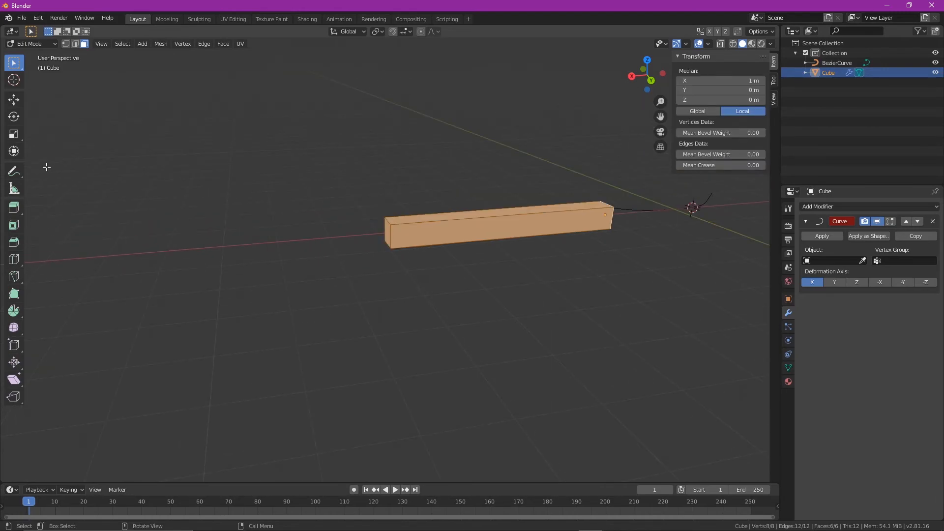
Add three evenly spaced loop cuts across the bar, dividing its length into four equal sections
{"action": "left_click", "coordinate": [14, 259]}
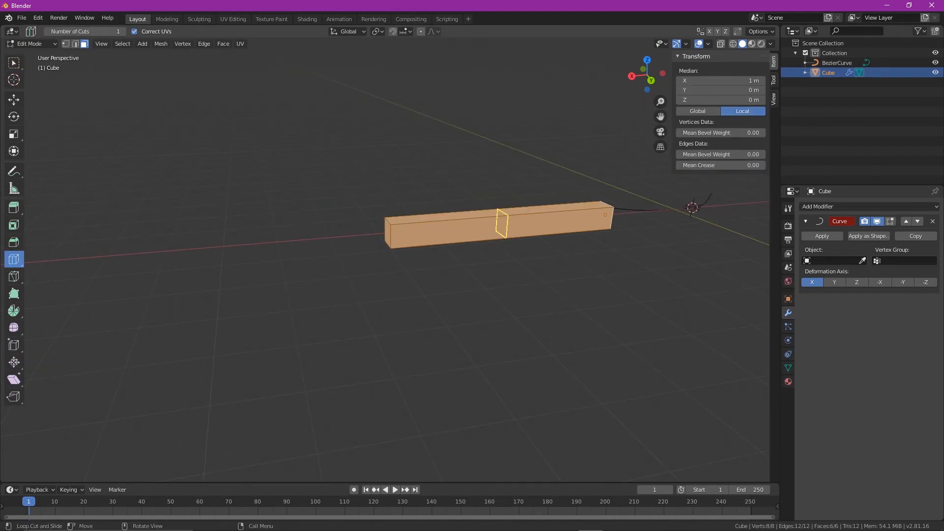
{"action": "left_click", "coordinate": [416, 208]}
{"action": "left_click", "coordinate": [403, 211]}
{"action": "left_click", "coordinate": [528, 211]}
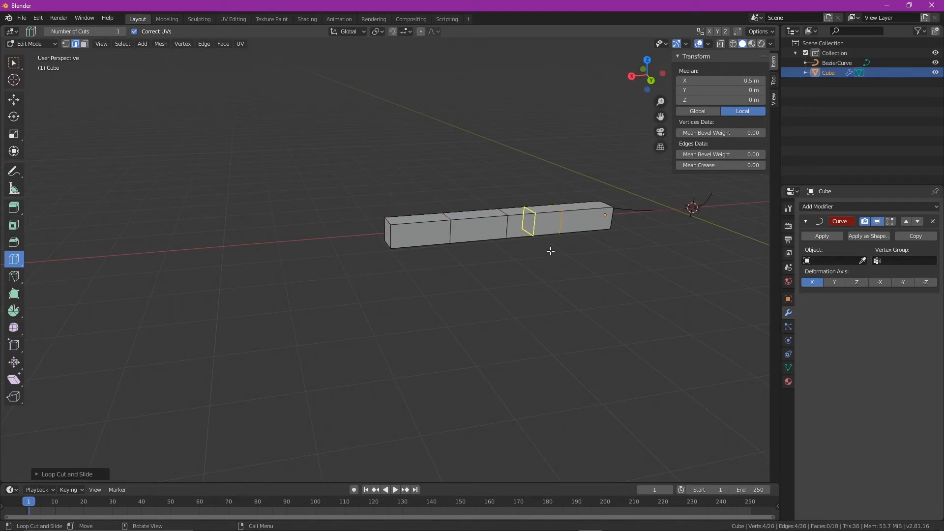
{"action": "middle_click_drag", "start_coordinate": [550, 251], "coordinate": [492, 253]}
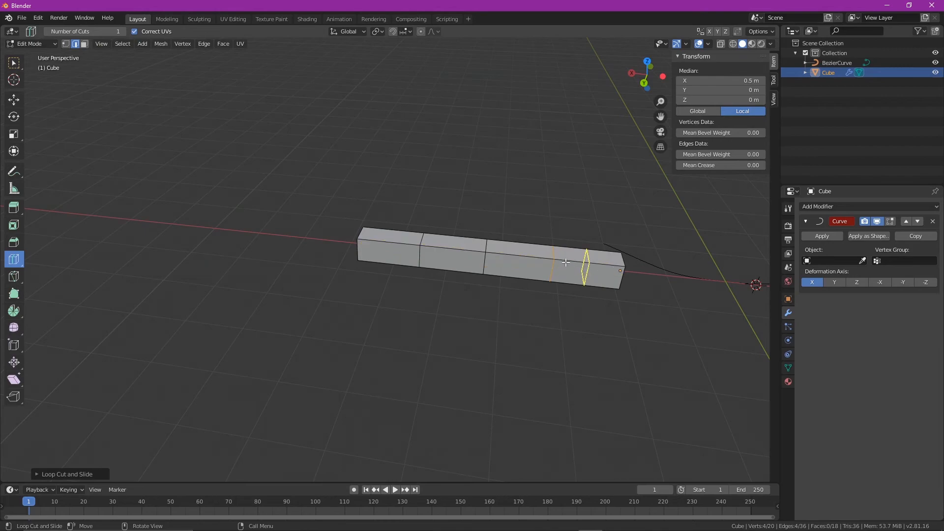
{"action": "middle_click_drag", "start_coordinate": [537, 352], "coordinate": [411, 242]}
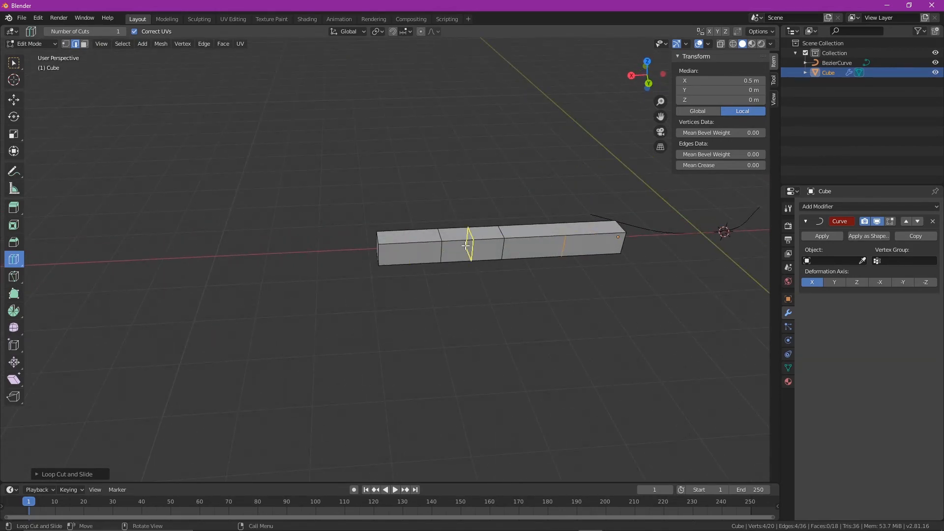
Add a second loop cut close beside each of the three existing ones to form thin sections between the long segments
{"action": "scroll", "coordinate": [484, 262], "scroll_direction": "up", "scroll_amount": 6}
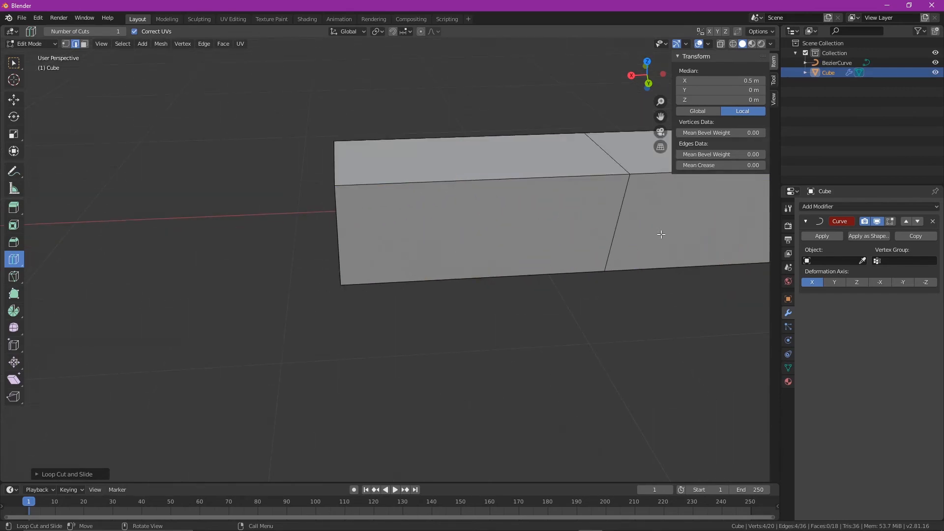
{"action": "scroll", "coordinate": [661, 235], "scroll_direction": "down", "scroll_amount": 3}
{"action": "left_click_drag", "start_coordinate": [600, 225], "coordinate": [563, 242]}
{"action": "left_click_drag", "start_coordinate": [625, 222], "coordinate": [696, 218]}
{"action": "middle_click_drag", "start_coordinate": [714, 280], "coordinate": [566, 248]}
{"action": "left_click_drag", "start_coordinate": [570, 226], "coordinate": [638, 204]}
{"action": "scroll", "coordinate": [638, 205], "scroll_direction": "down", "scroll_amount": 1}
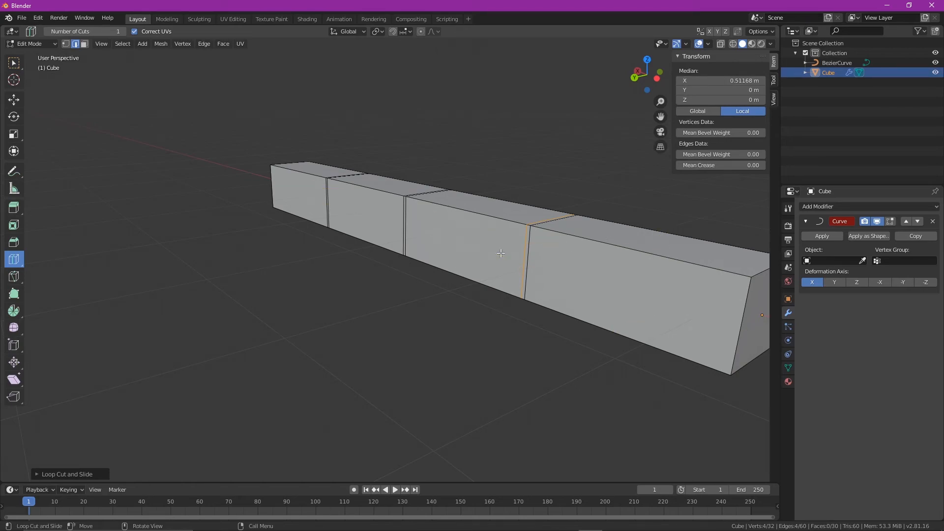
{"action": "middle_click_drag", "start_coordinate": [552, 274], "coordinate": [415, 347]}
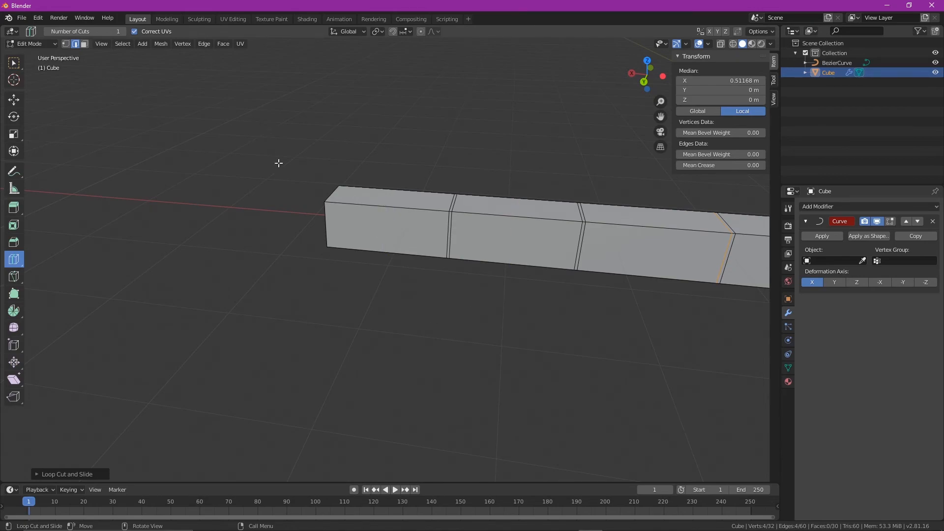
Return to Object Mode and set BezierCurve as the bar's Curve modifier object
{"action": "key", "text": "Tab"}
{"action": "scroll", "coordinate": [478, 363], "scroll_direction": "down", "scroll_amount": 2}
{"action": "middle_click_drag", "start_coordinate": [478, 364], "coordinate": [509, 361]}
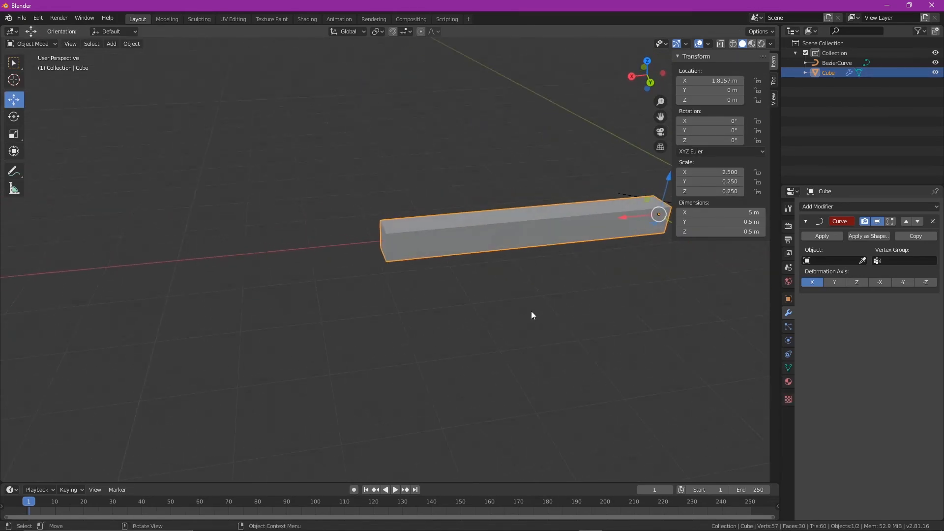
{"action": "left_click_drag", "start_coordinate": [660, 116], "coordinate": [385, 165]}
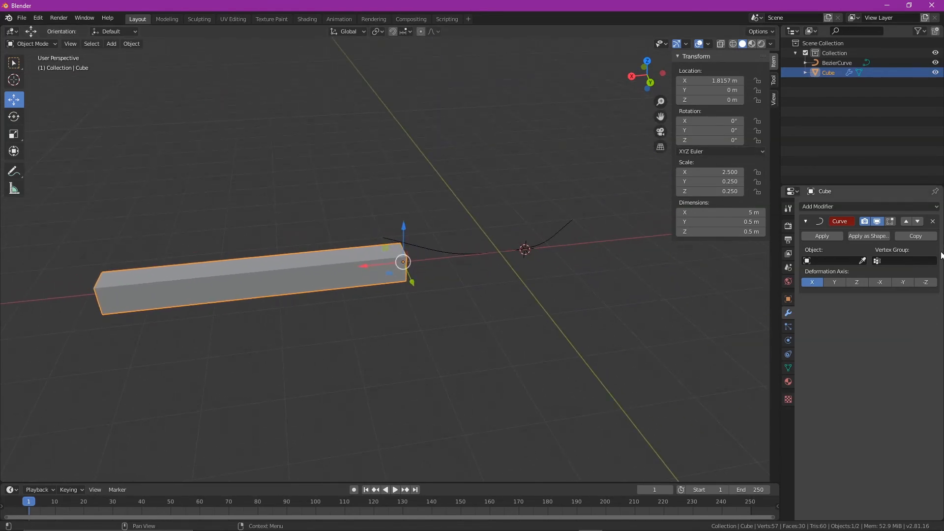
{"action": "left_click", "coordinate": [828, 261]}
{"action": "left_click", "coordinate": [831, 275]}
Move the bar along X to about -0.14 m so it follows the curve
{"action": "middle_click_drag", "start_coordinate": [414, 314], "coordinate": [382, 335]}
{"action": "scroll", "coordinate": [382, 334], "scroll_direction": "up", "scroll_amount": 4}
{"action": "key", "text": "g"}
{"action": "key", "text": "x"}
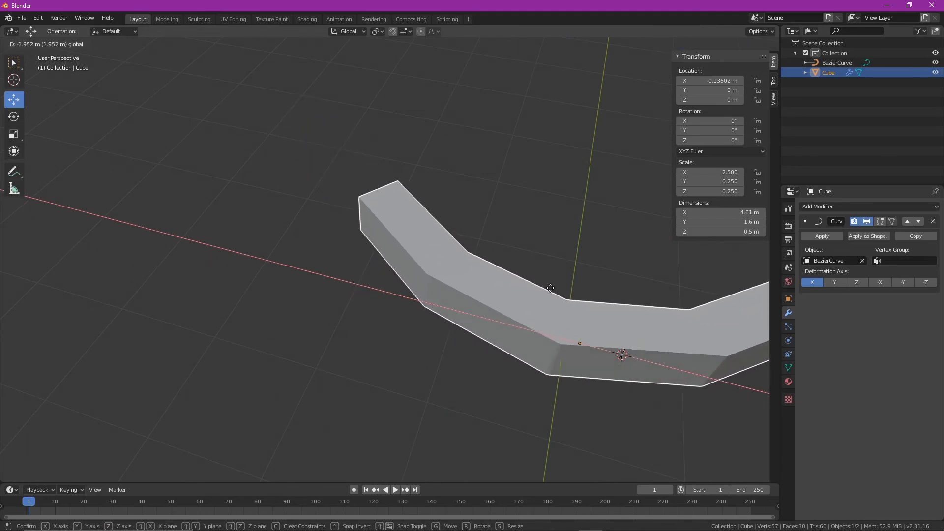
{"action": "left_click", "coordinate": [549, 411]}
Examine from several angles how the loop-cut bar bends along the curve, including with the bar deselected
{"action": "middle_click_drag", "start_coordinate": [549, 412], "coordinate": [556, 365]}
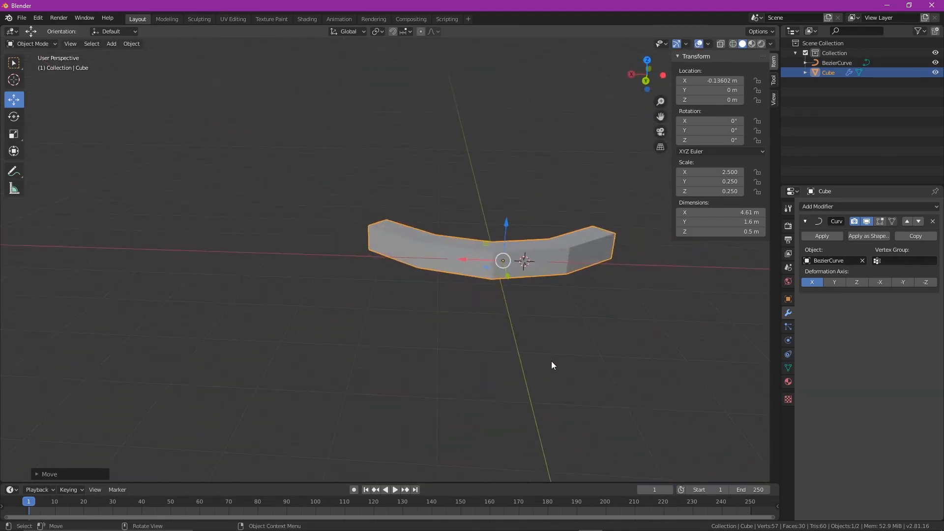
{"action": "scroll", "coordinate": [558, 321], "scroll_direction": "up", "scroll_amount": 5}
{"action": "scroll", "coordinate": [538, 335], "scroll_direction": "down", "scroll_amount": 3}
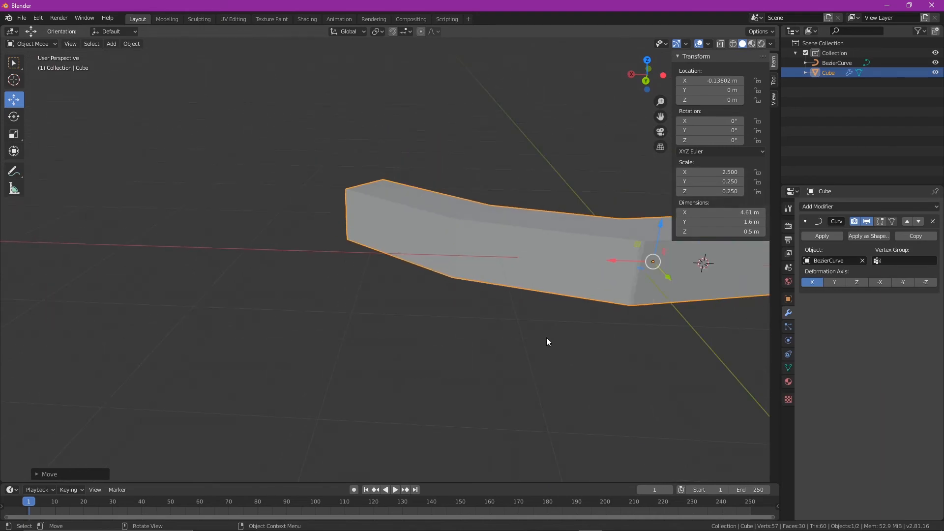
{"action": "middle_click_drag", "start_coordinate": [597, 301], "coordinate": [580, 291]}
{"action": "middle_click_drag", "start_coordinate": [621, 253], "coordinate": [397, 390]}
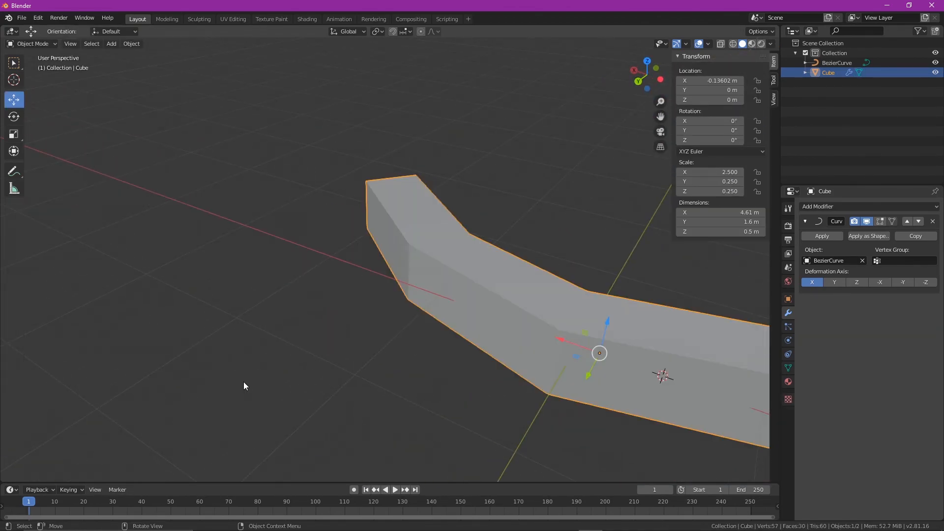
{"action": "middle_click_drag", "start_coordinate": [244, 381], "coordinate": [419, 366]}
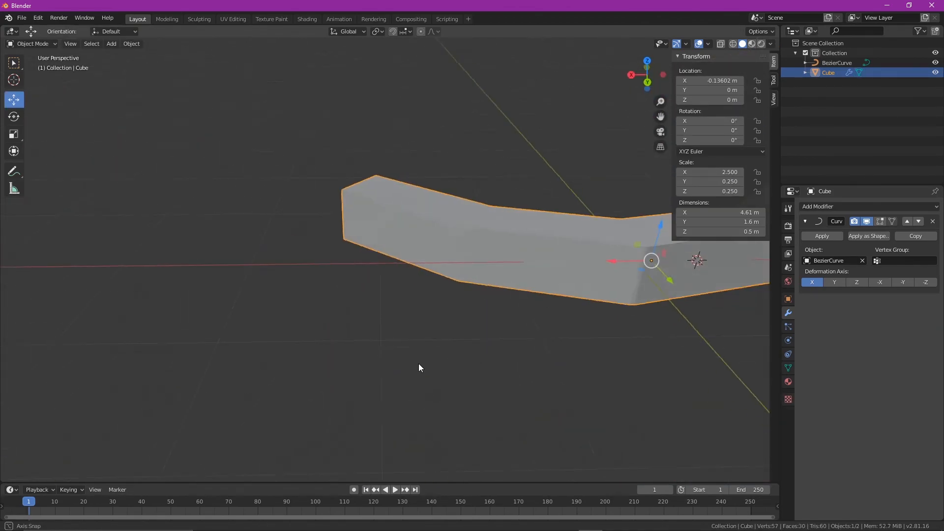
{"action": "left_click", "coordinate": [561, 369]}
{"action": "middle_click_drag", "start_coordinate": [561, 369], "coordinate": [399, 339]}
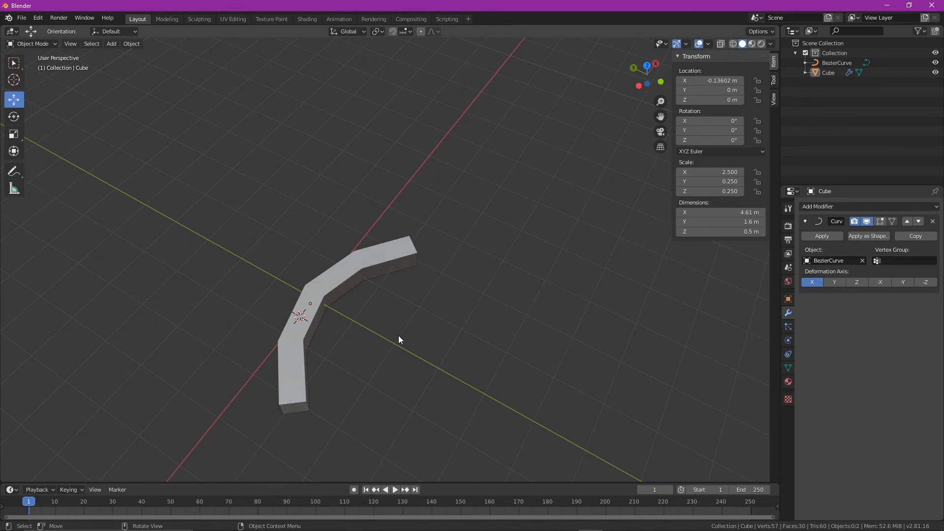
{"action": "middle_click_drag", "start_coordinate": [413, 363], "coordinate": [406, 386]}
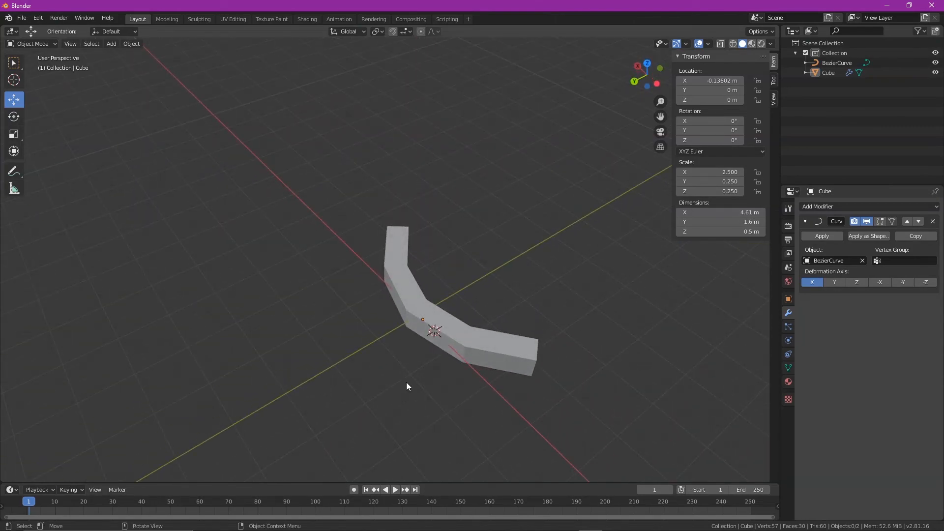